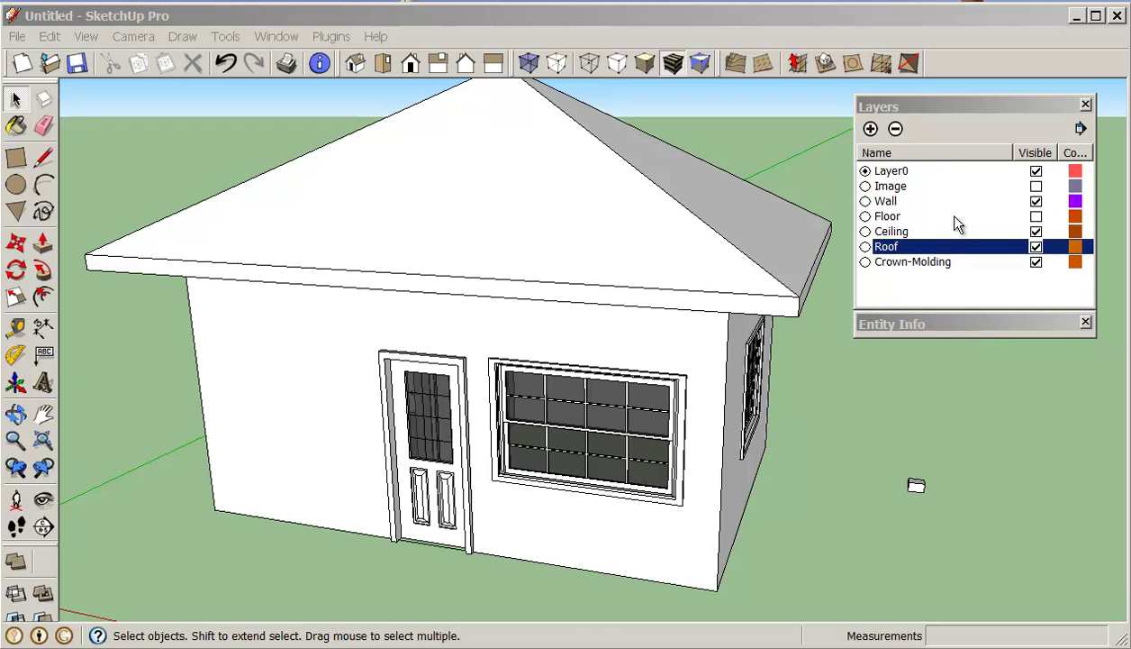
Turn off visibility for the Roof, Ceiling, Crown-Molding and Wall layers, orbiting to view the open interior.
{"action": "left_click", "coordinate": [1036, 247]}
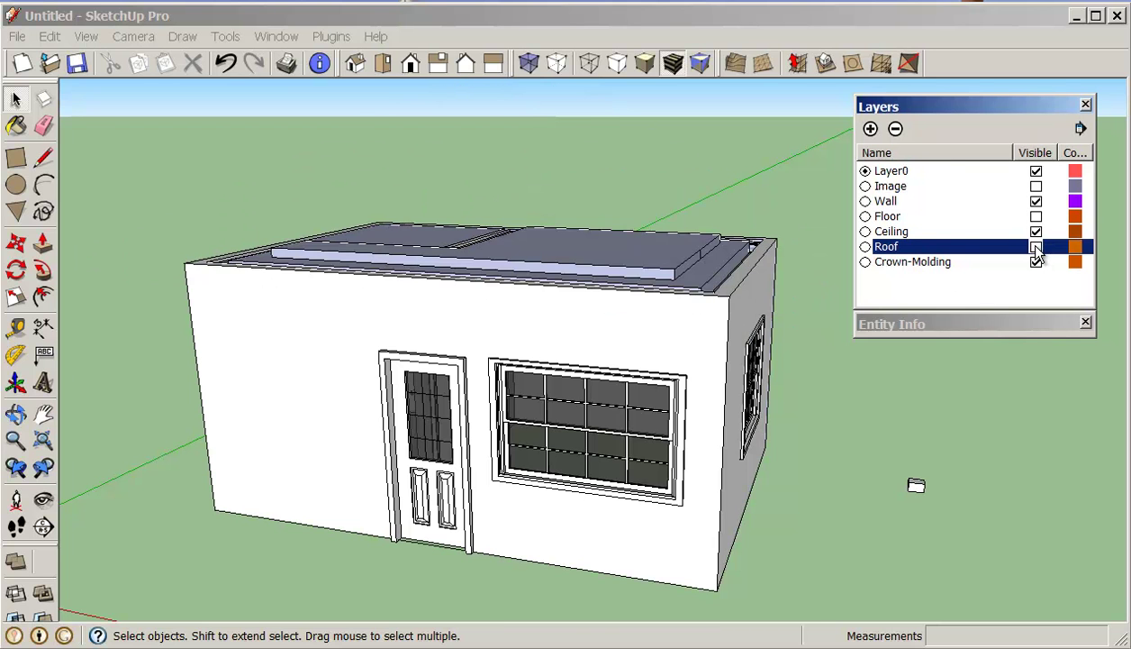
{"action": "left_click", "coordinate": [1036, 232]}
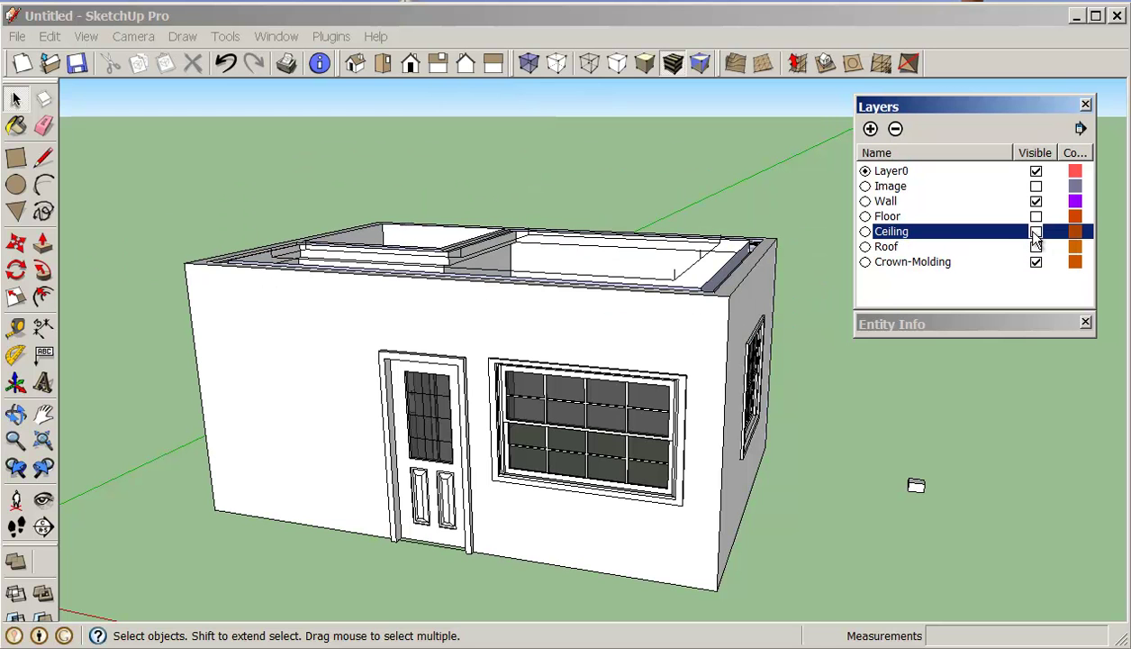
{"action": "middle_click_drag", "start_coordinate": [957, 341], "coordinate": [872, 397]}
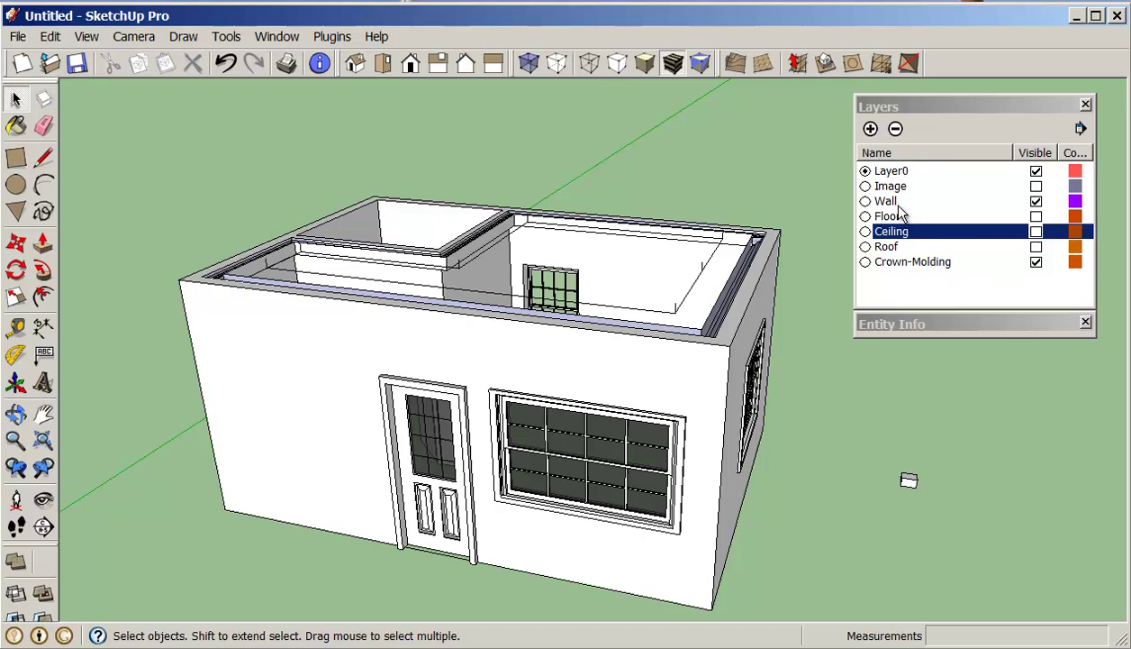
{"action": "left_click", "coordinate": [1035, 262]}
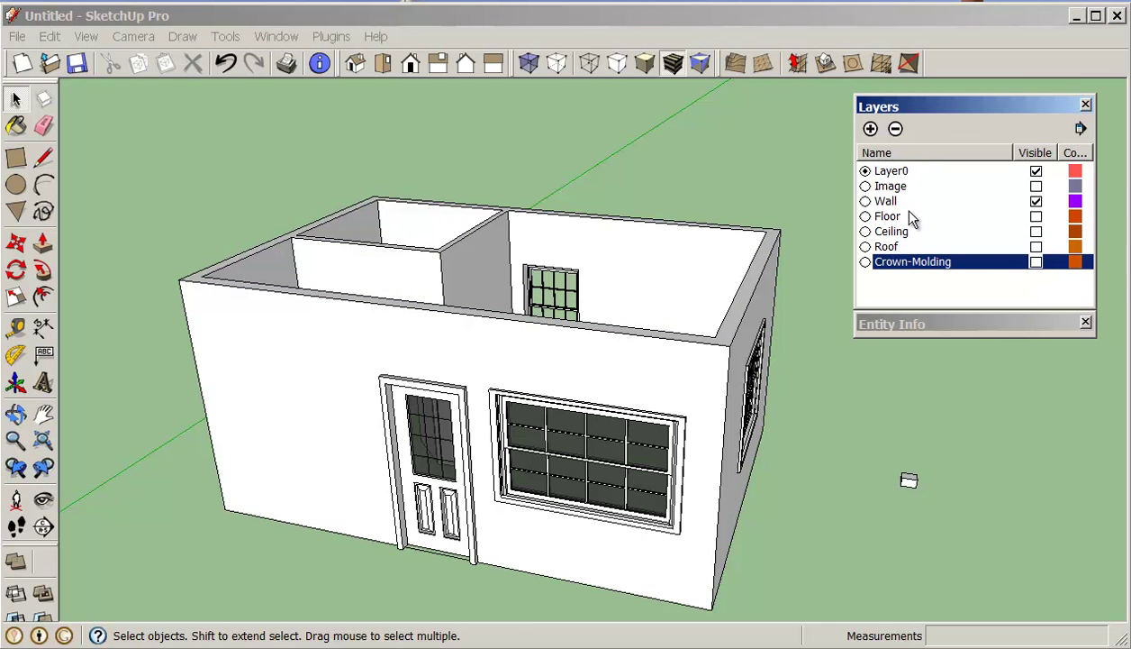
{"action": "left_click", "coordinate": [1035, 201]}
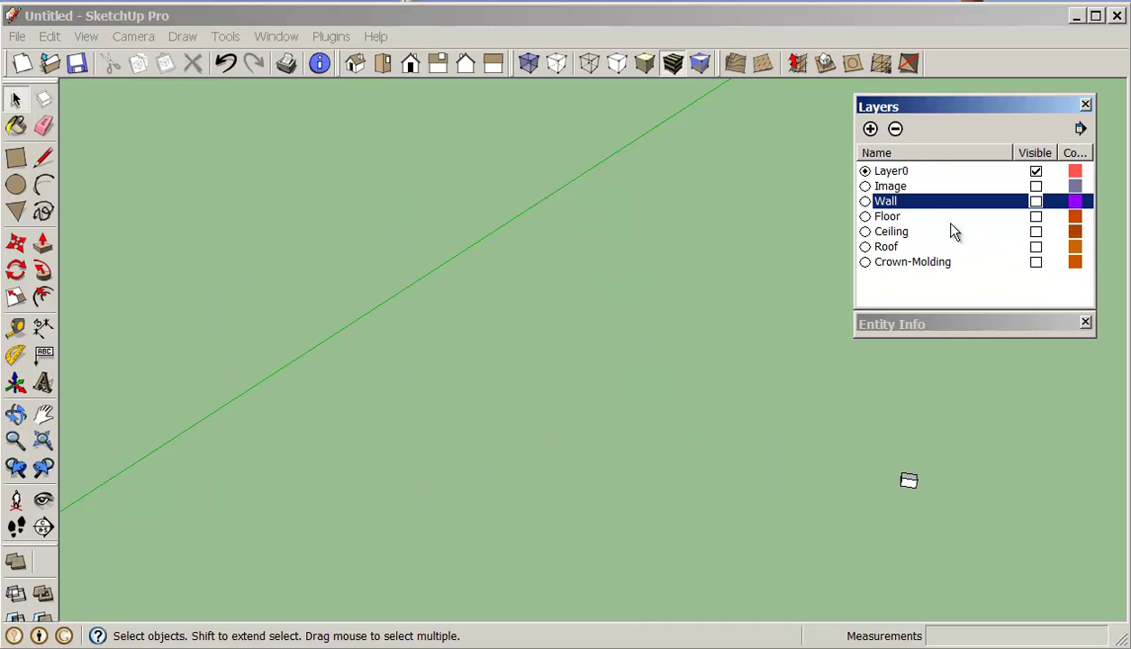
Show the Floor layer and orbit to look down on the floor pieces.
{"action": "left_click", "coordinate": [1036, 216]}
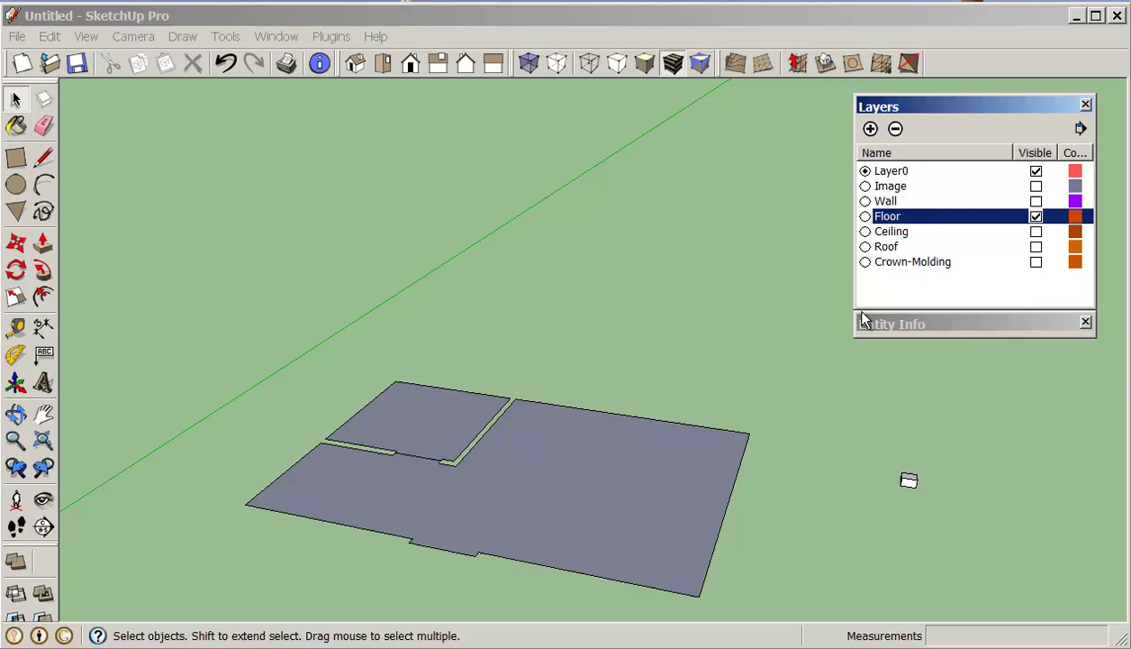
{"action": "middle_click_drag", "start_coordinate": [748, 389], "coordinate": [644, 485]}
{"action": "scroll", "coordinate": [494, 455], "scroll_direction": "up", "scroll_amount": 2}
{"action": "scroll", "coordinate": [494, 455], "scroll_direction": "down", "scroll_amount": 3}
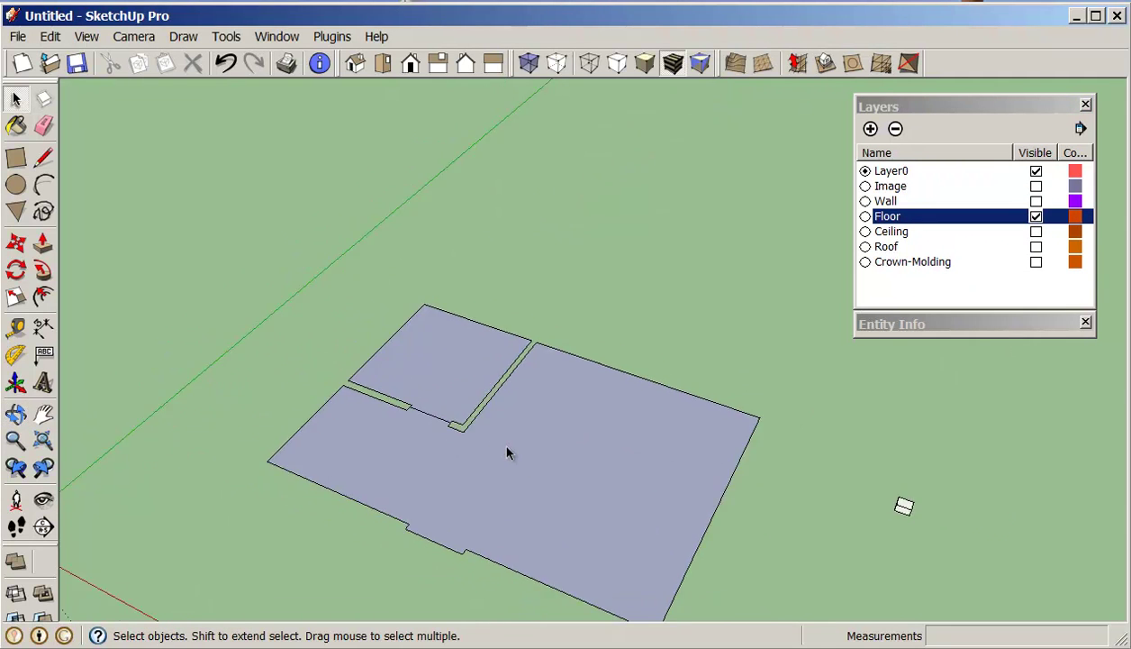
{"action": "middle_click_drag", "start_coordinate": [499, 512], "coordinate": [644, 485]}
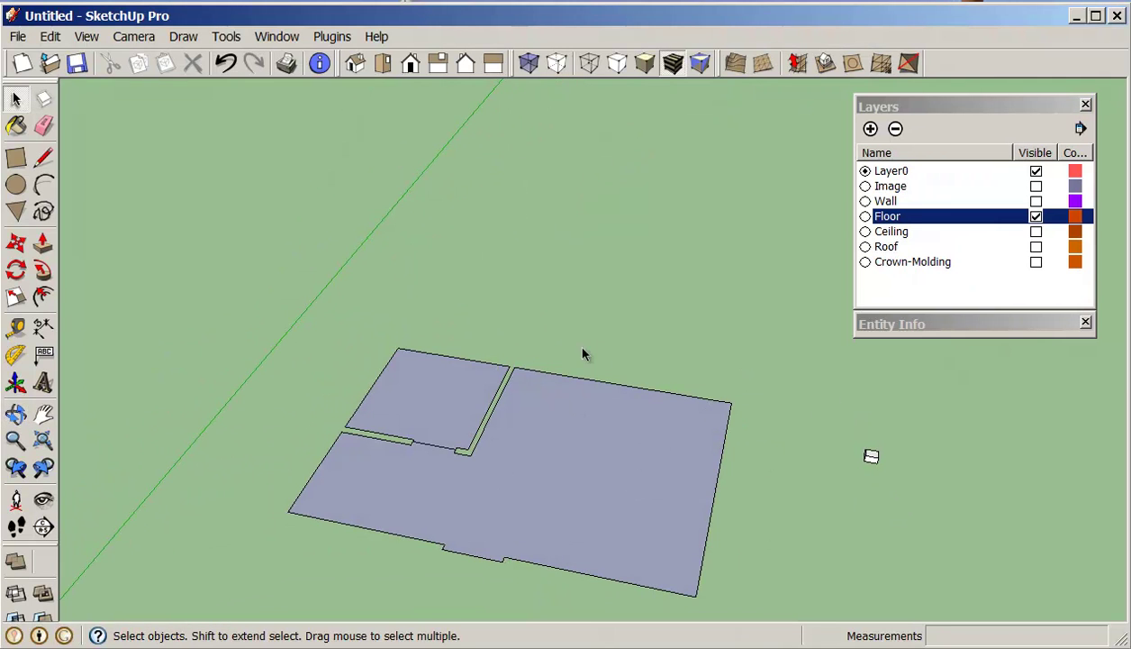
{"action": "middle_click_drag", "start_coordinate": [523, 533], "coordinate": [549, 557]}
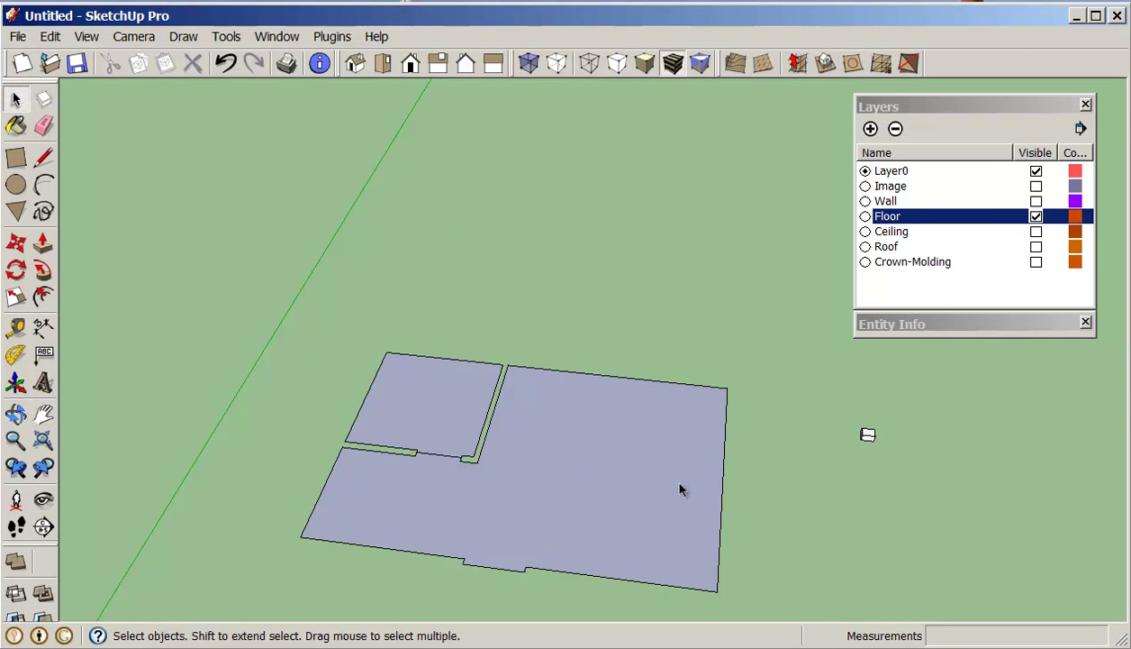
{"action": "middle_click_drag", "start_coordinate": [720, 527], "coordinate": [560, 510]}
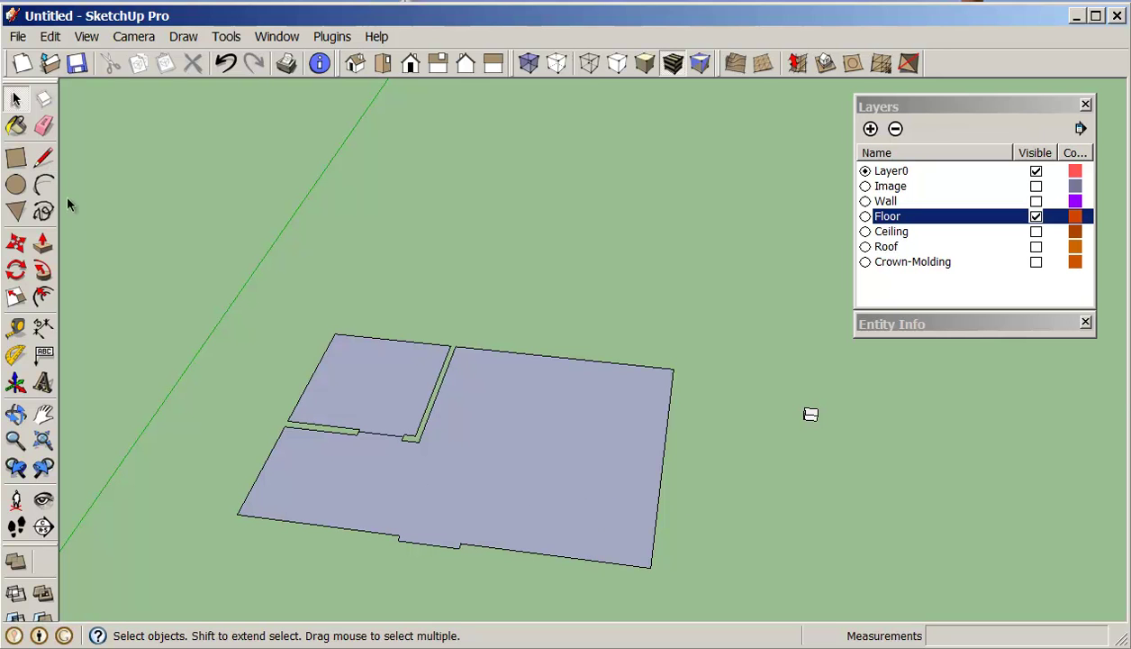
Trace two rectangles over the floor pieces, erase their dividing edge, and hide the Floor layer.
{"action": "left_click", "coordinate": [15, 156]}
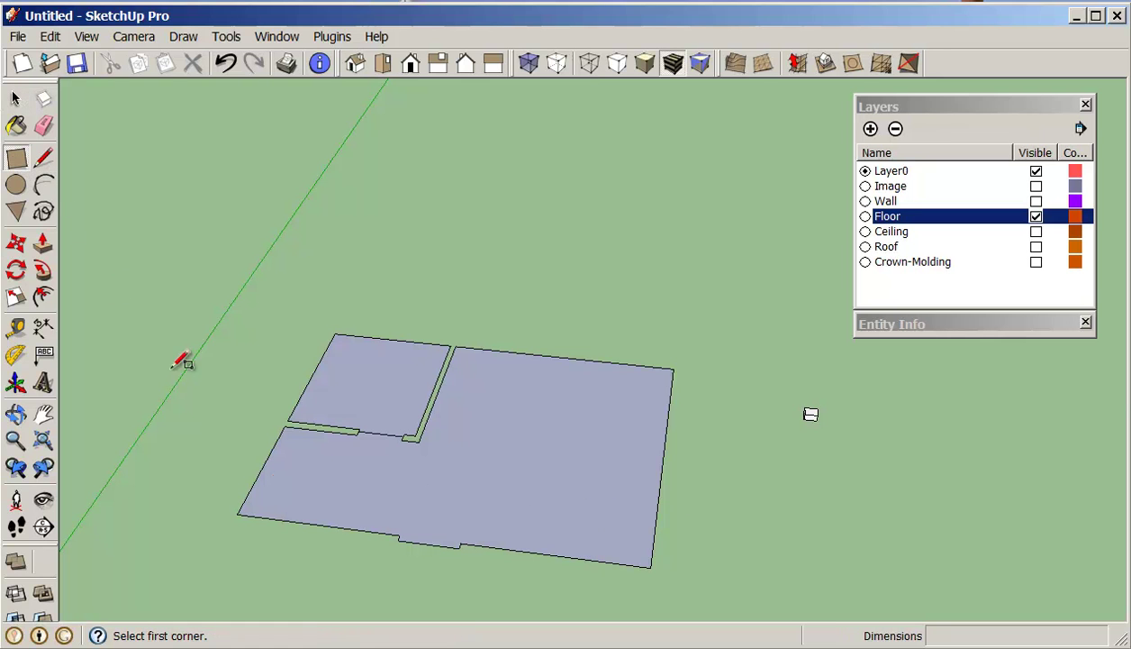
{"action": "left_click", "coordinate": [238, 514]}
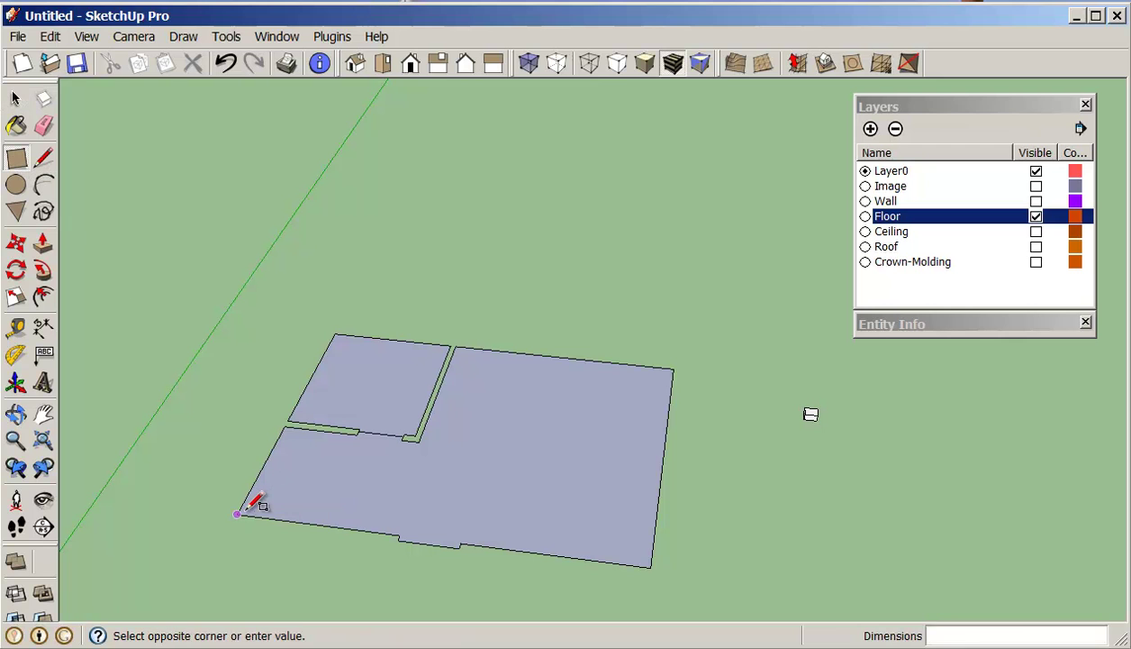
{"action": "left_click", "coordinate": [420, 440]}
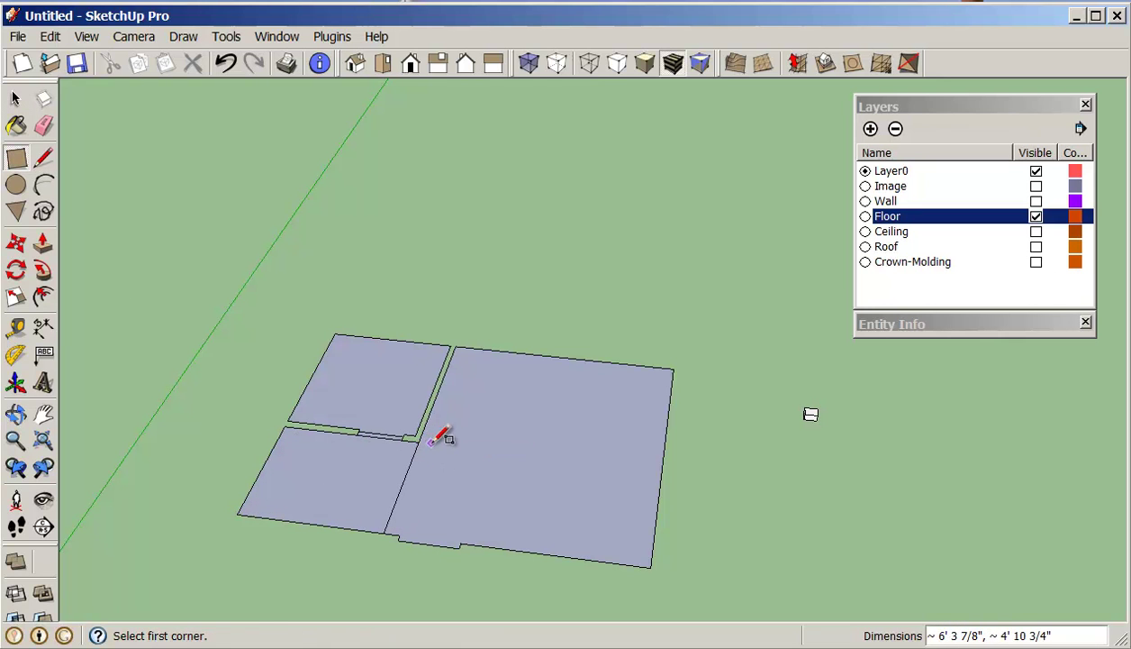
{"action": "left_click", "coordinate": [383, 532]}
{"action": "left_click", "coordinate": [673, 368]}
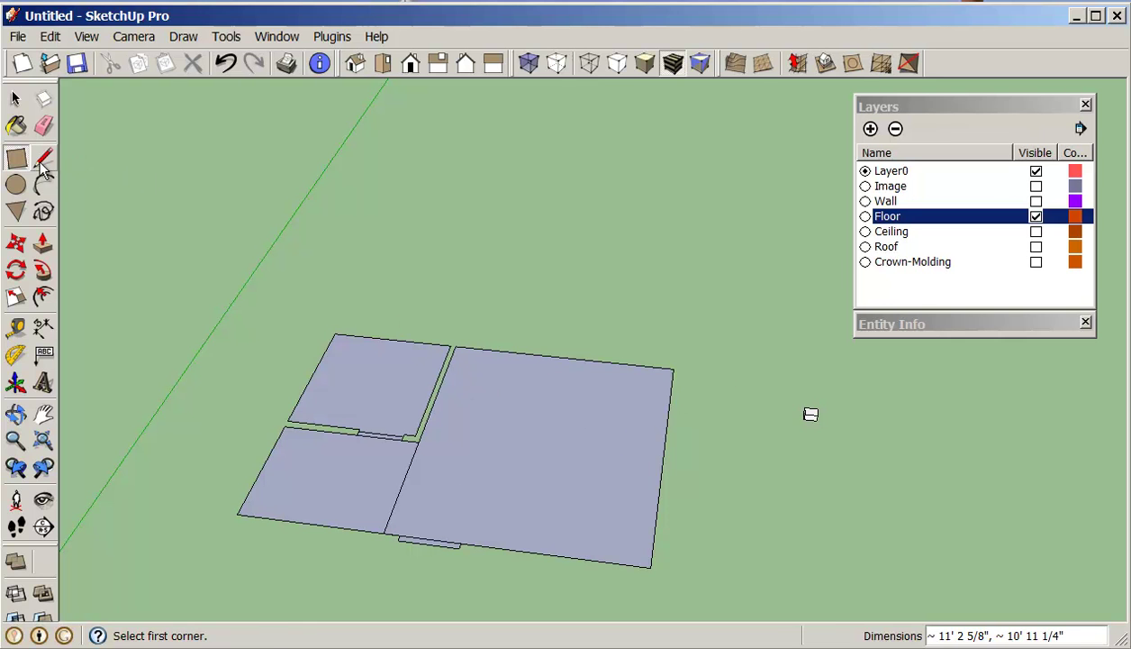
{"action": "left_click", "coordinate": [45, 127]}
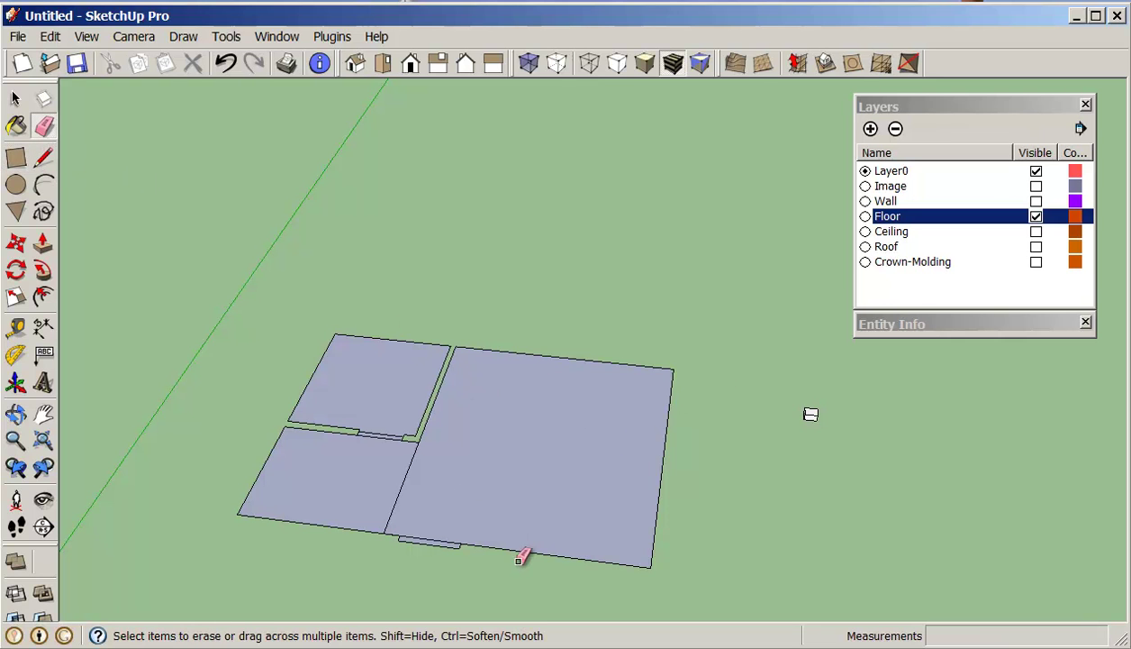
{"action": "left_click", "coordinate": [408, 469]}
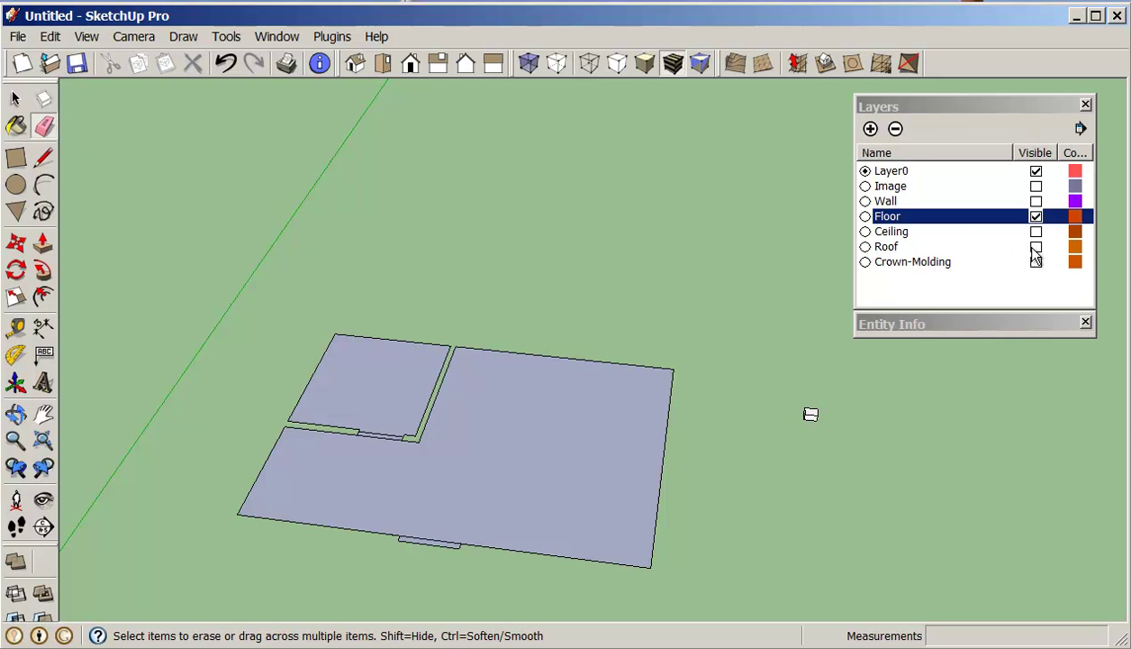
{"action": "left_click", "coordinate": [1036, 217]}
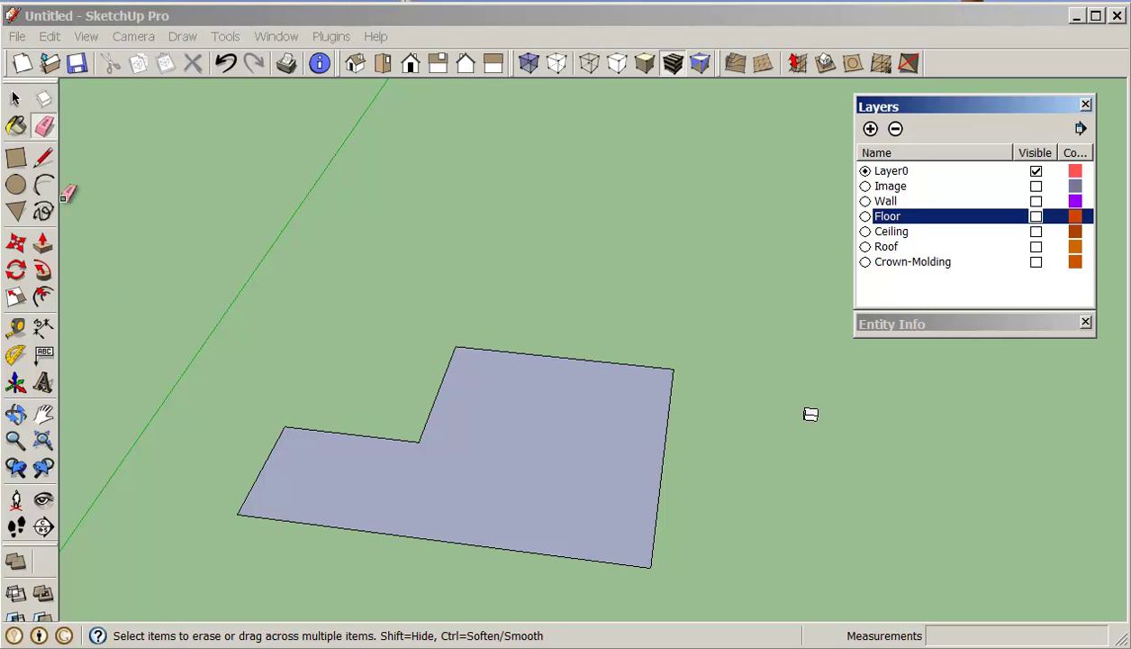
Import baseboards.jpg as an image and lay it flat on the ground beside the L-shaped face.
{"action": "left_click", "coordinate": [18, 38]}
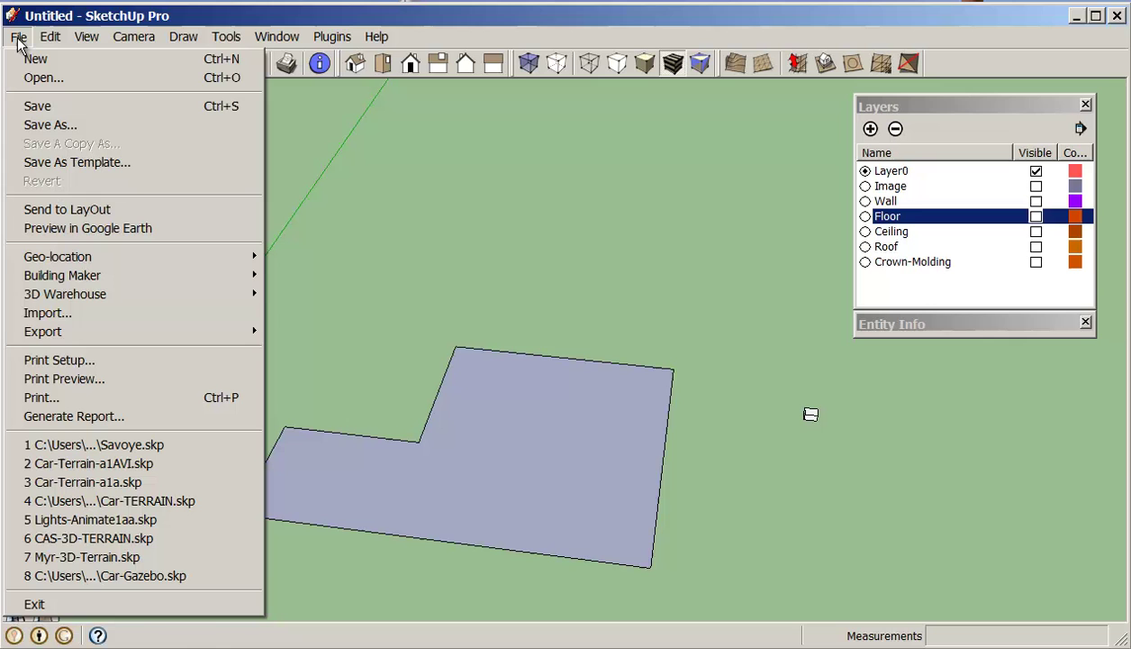
{"action": "left_click", "coordinate": [47, 313]}
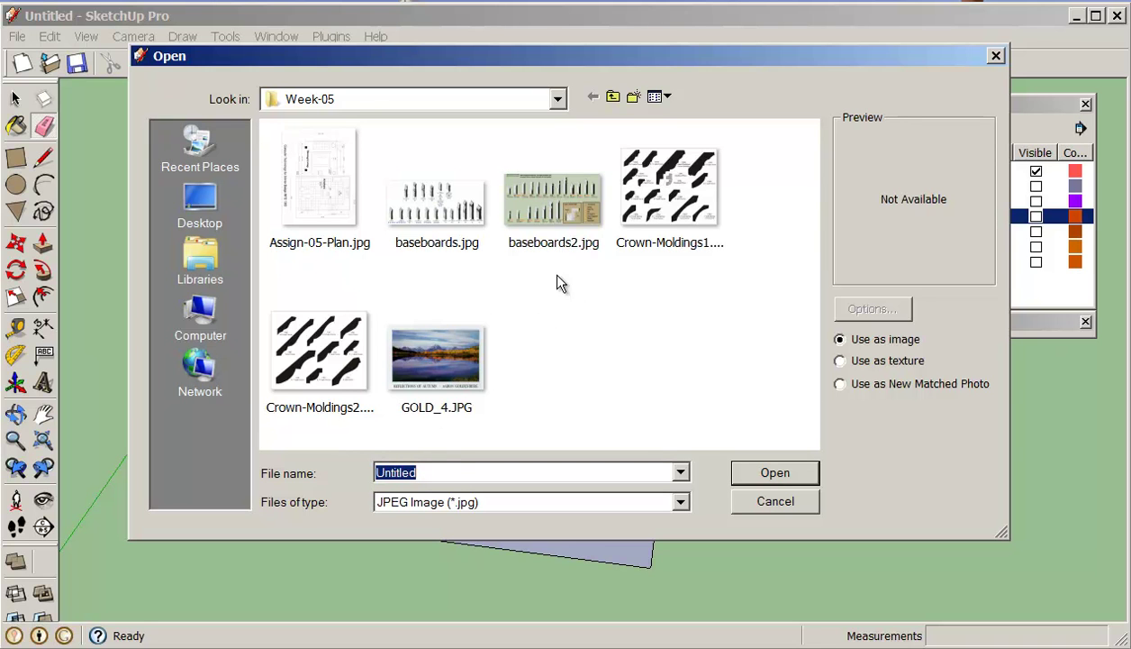
{"action": "left_click", "coordinate": [435, 215]}
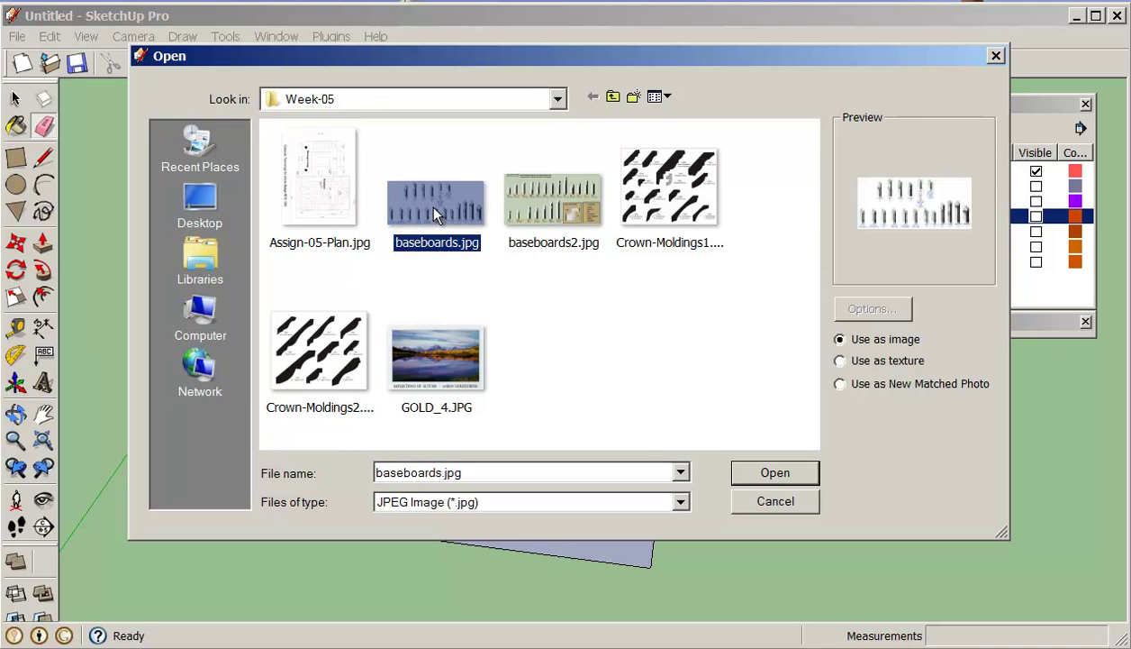
{"action": "left_click", "coordinate": [773, 474]}
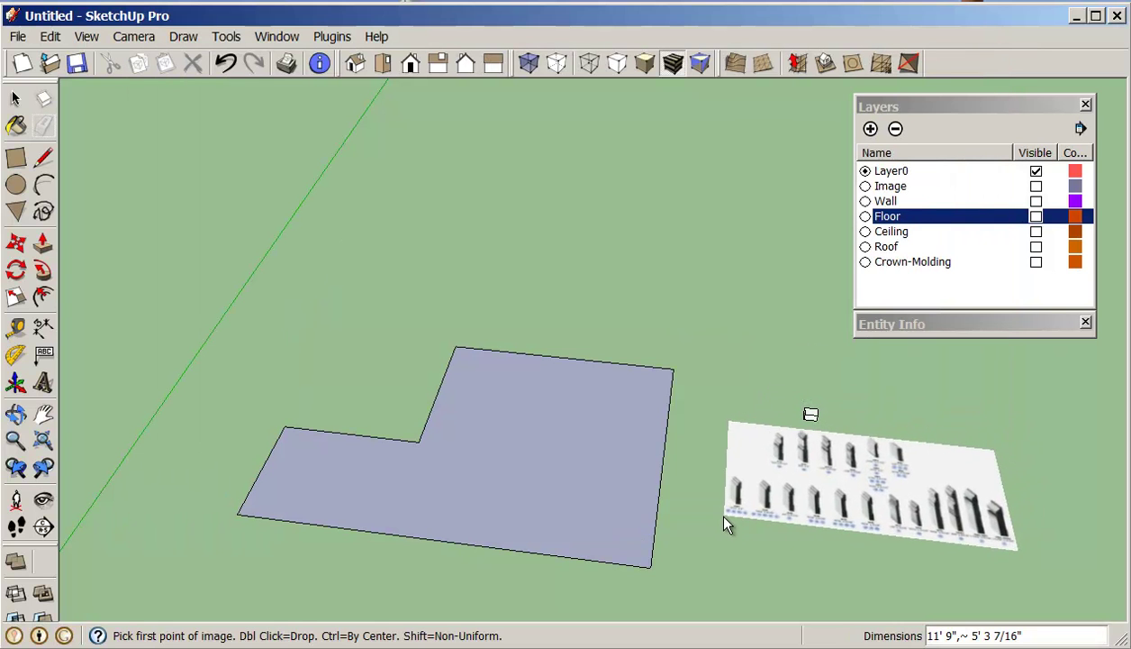
{"action": "left_click", "coordinate": [721, 518]}
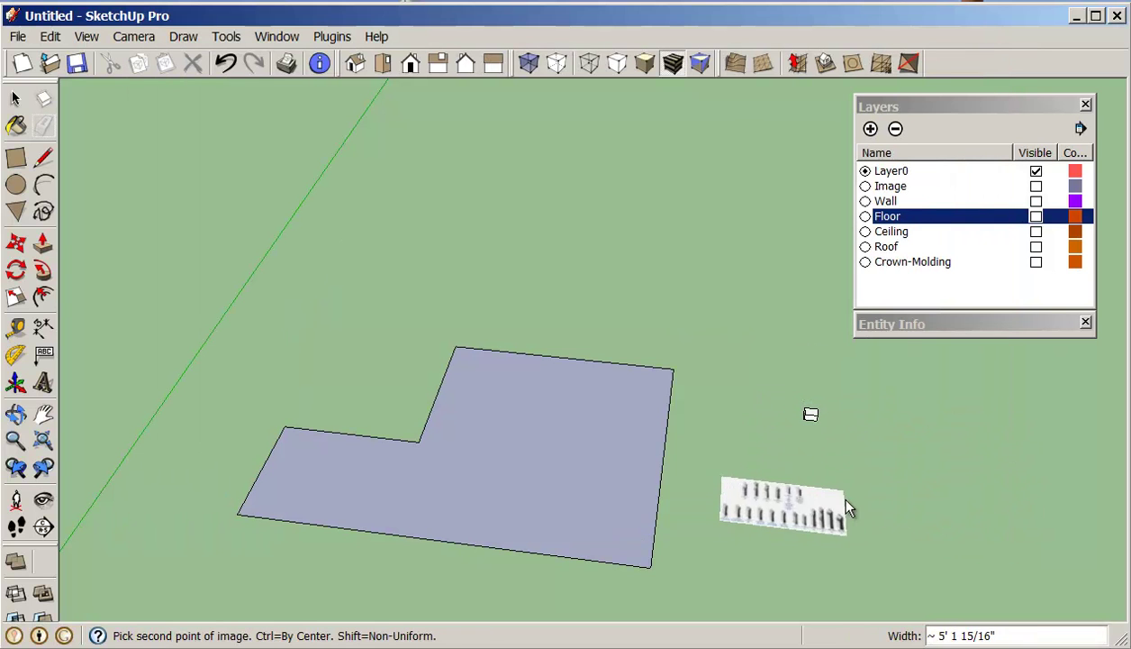
{"action": "left_click", "coordinate": [784, 514]}
Zoom in over the moulding image rows and switch the face style to X-ray.
{"action": "key", "text": "e"}
{"action": "scroll", "coordinate": [761, 505], "scroll_direction": "up", "scroll_amount": 1}
{"action": "scroll", "coordinate": [761, 504], "scroll_direction": "up", "scroll_amount": 5}
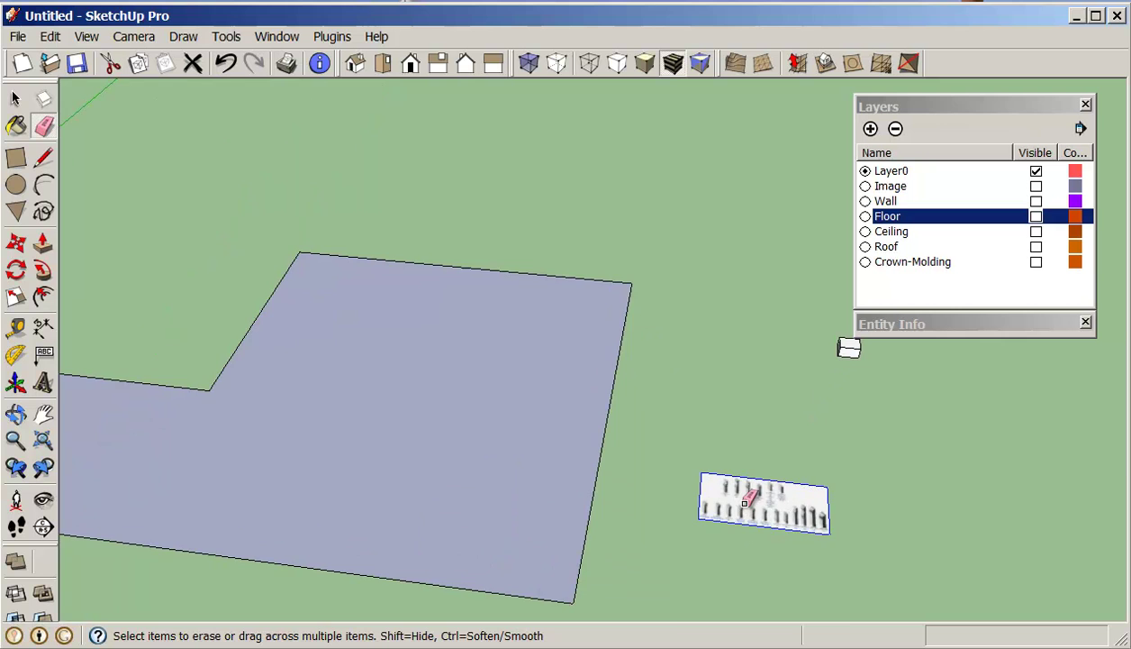
{"action": "mouse_move", "coordinate": [710, 470]}
{"action": "middle_mouse_down"}
{"action": "mouse_move", "coordinate": [718, 538]}
{"action": "mouse_move", "coordinate": [682, 465]}
{"action": "mouse_move", "coordinate": [720, 497]}
{"action": "middle_mouse_up"}
{"action": "scroll", "coordinate": [712, 486], "scroll_direction": "up", "scroll_amount": 2}
{"action": "scroll", "coordinate": [711, 487], "scroll_direction": "up", "scroll_amount": 5}
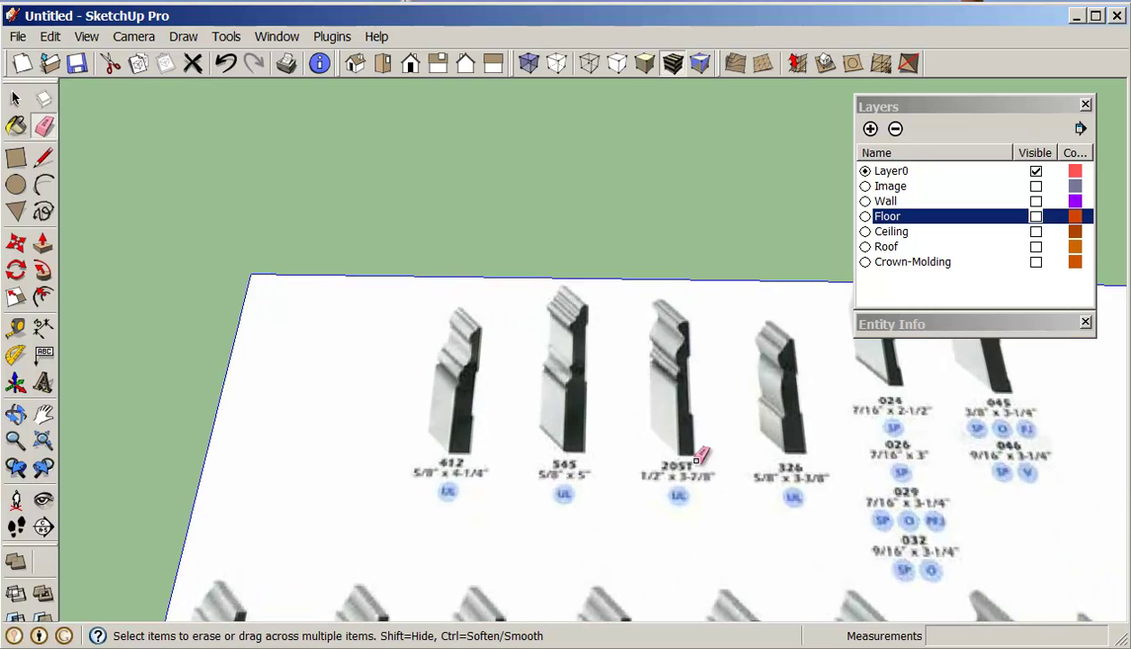
{"action": "middle_click_drag", "start_coordinate": [785, 461], "coordinate": [569, 396]}
{"action": "mouse_move", "coordinate": [609, 446]}
{"action": "middle_mouse_down", "text": "shift"}
{"action": "mouse_move", "coordinate": [533, 297]}
{"action": "mouse_move", "coordinate": [407, 310]}
{"action": "middle_mouse_up", "text": "shift"}
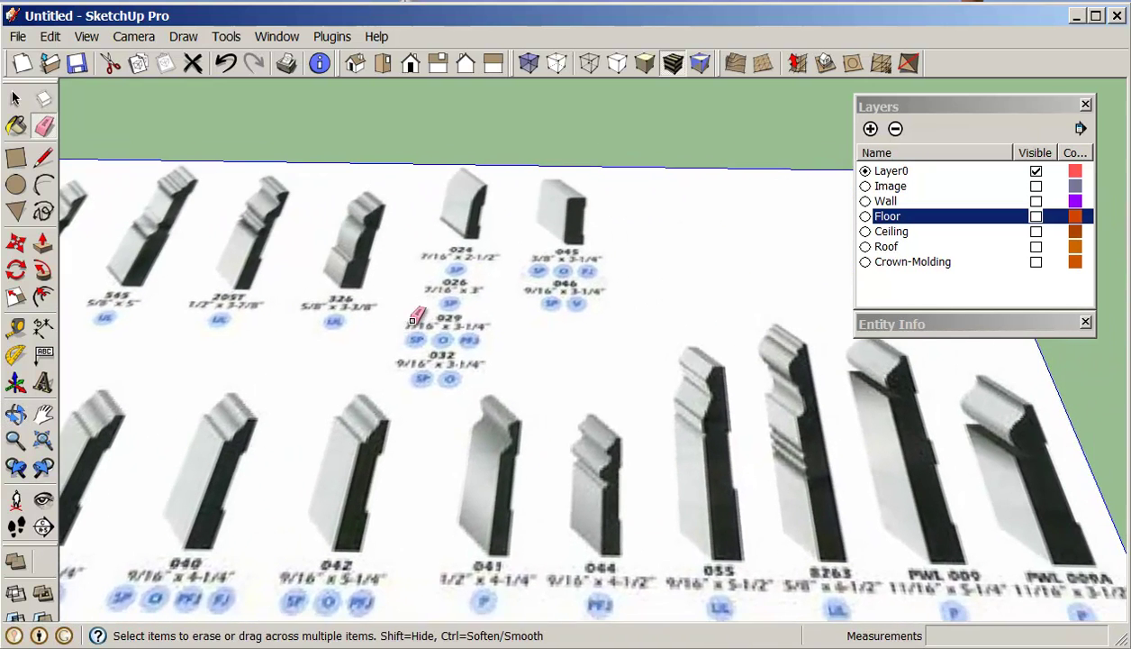
{"action": "mouse_move", "coordinate": [636, 491]}
{"action": "middle_mouse_down", "text": "shift"}
{"action": "mouse_move", "coordinate": [645, 476]}
{"action": "mouse_move", "coordinate": [666, 489]}
{"action": "mouse_move", "coordinate": [648, 472]}
{"action": "mouse_move", "coordinate": [687, 475]}
{"action": "mouse_move", "coordinate": [565, 472]}
{"action": "middle_mouse_up", "text": "shift"}
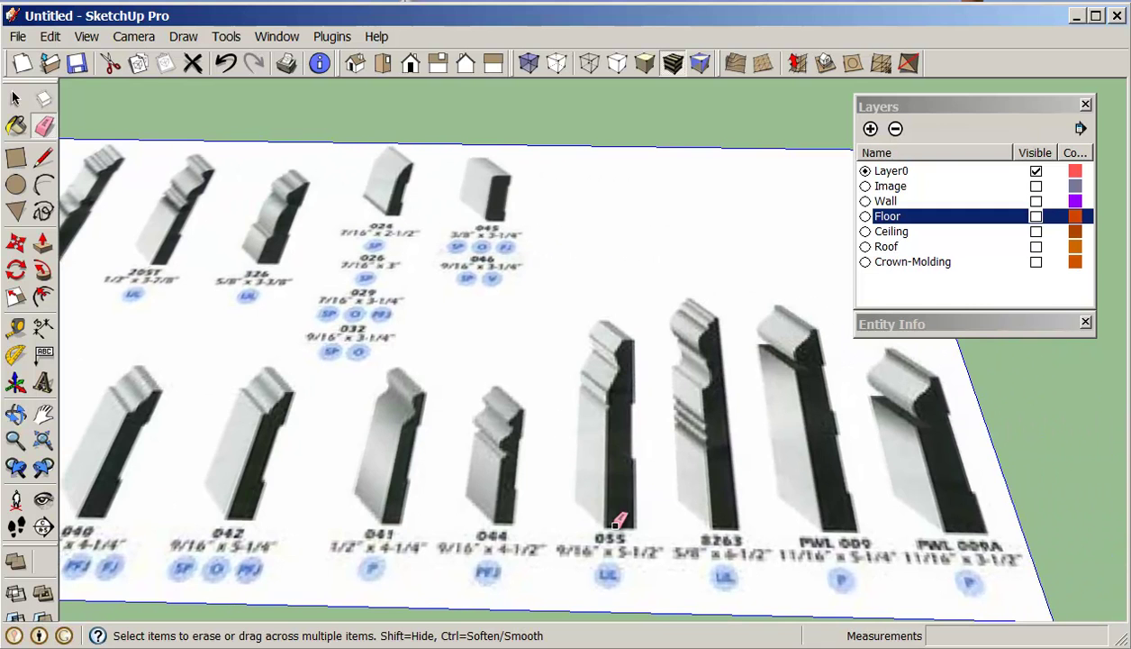
{"action": "middle_click_drag", "start_coordinate": [613, 500], "coordinate": [632, 472]}
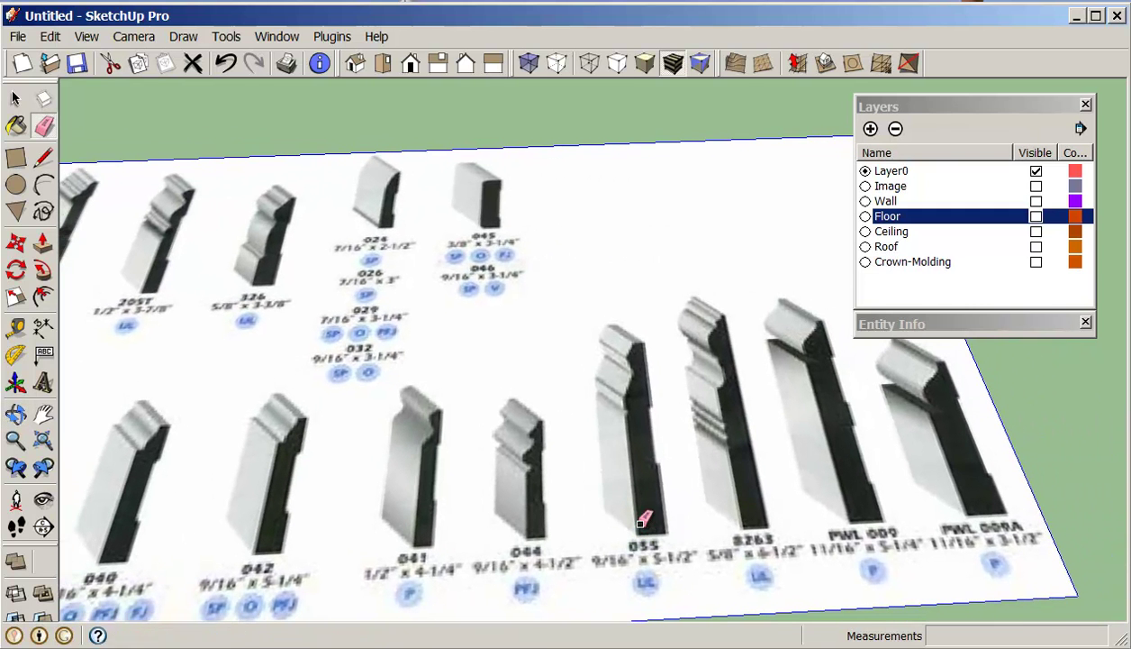
{"action": "left_click", "coordinate": [529, 63]}
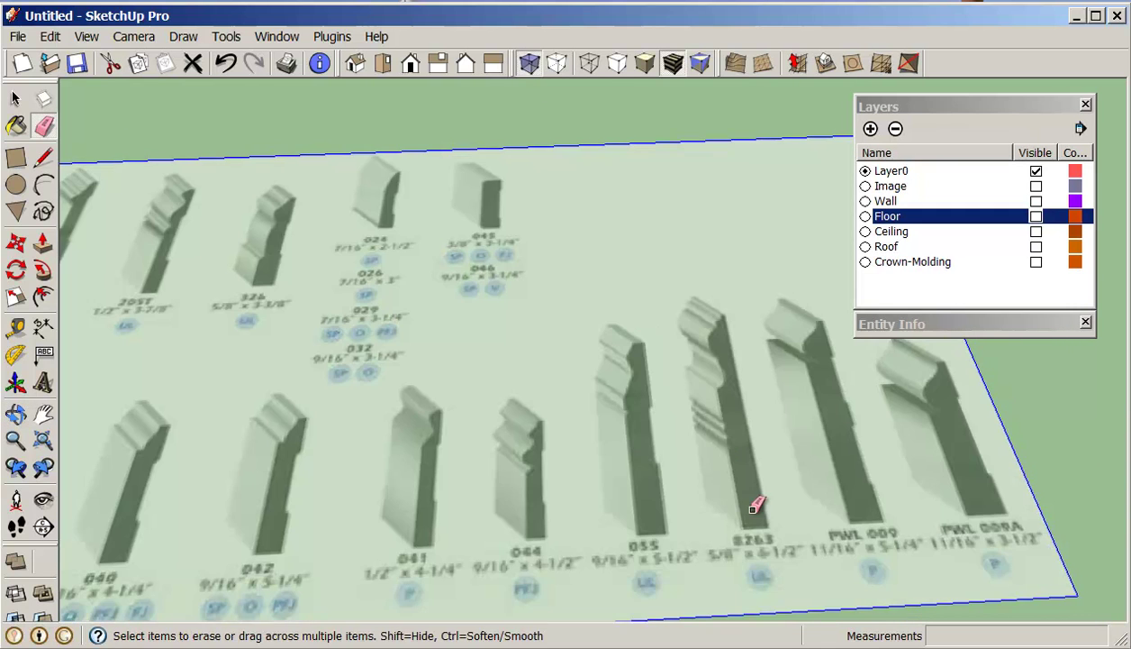
{"action": "middle_click_drag", "start_coordinate": [749, 504], "coordinate": [744, 510]}
Draw a rectangle covering the 055 molding plus a small notch on its left edge.
{"action": "left_click", "coordinate": [15, 157]}
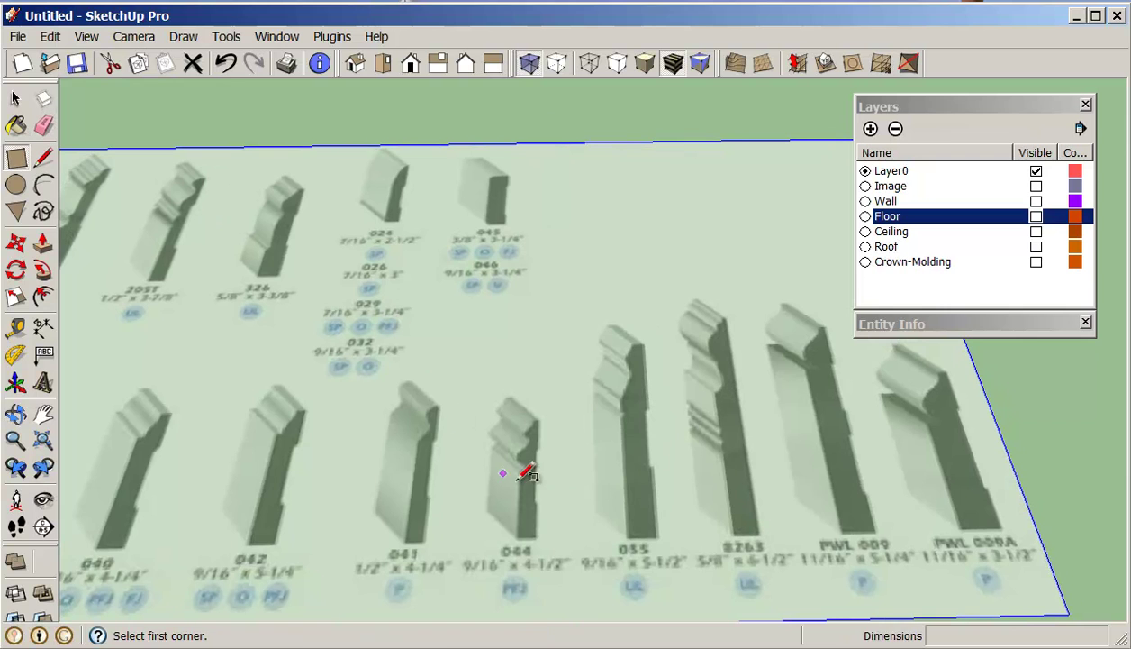
{"action": "left_click", "coordinate": [659, 537]}
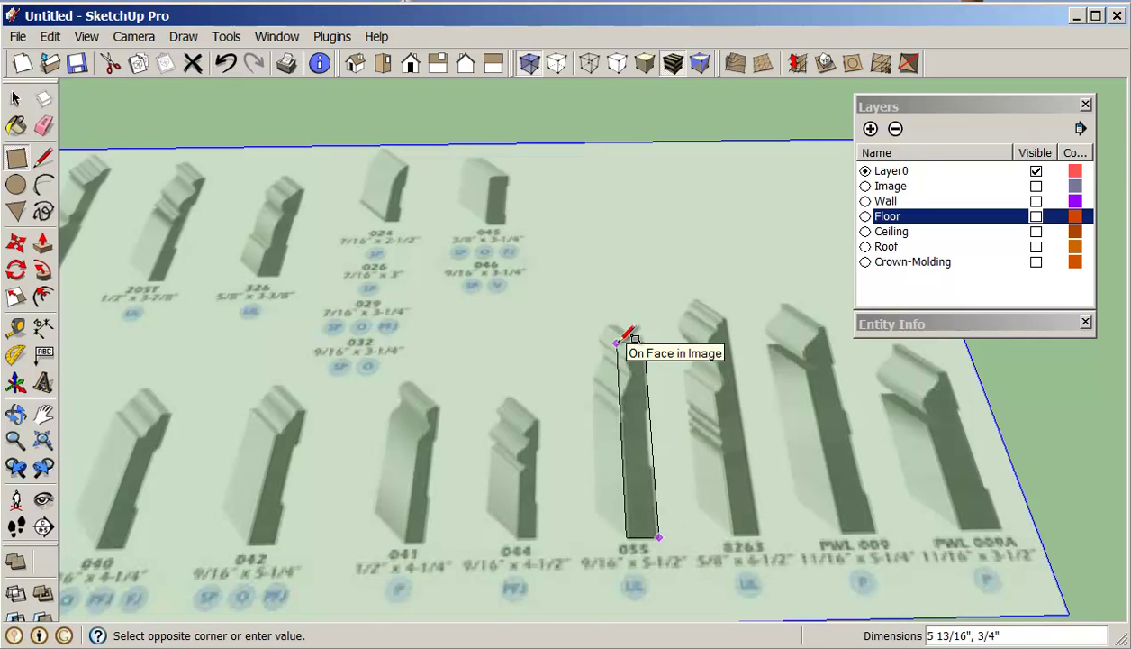
{"action": "left_click", "coordinate": [619, 331]}
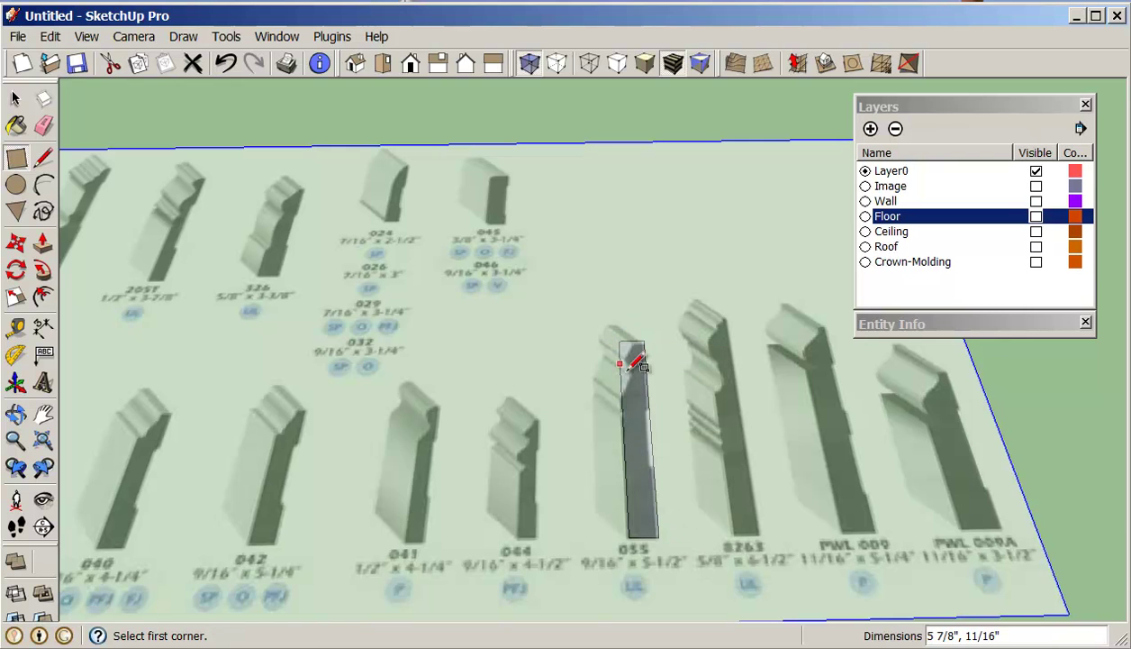
{"action": "scroll", "coordinate": [655, 404], "scroll_direction": "up", "scroll_amount": 2}
{"action": "scroll", "coordinate": [655, 404], "scroll_direction": "up", "scroll_amount": 3}
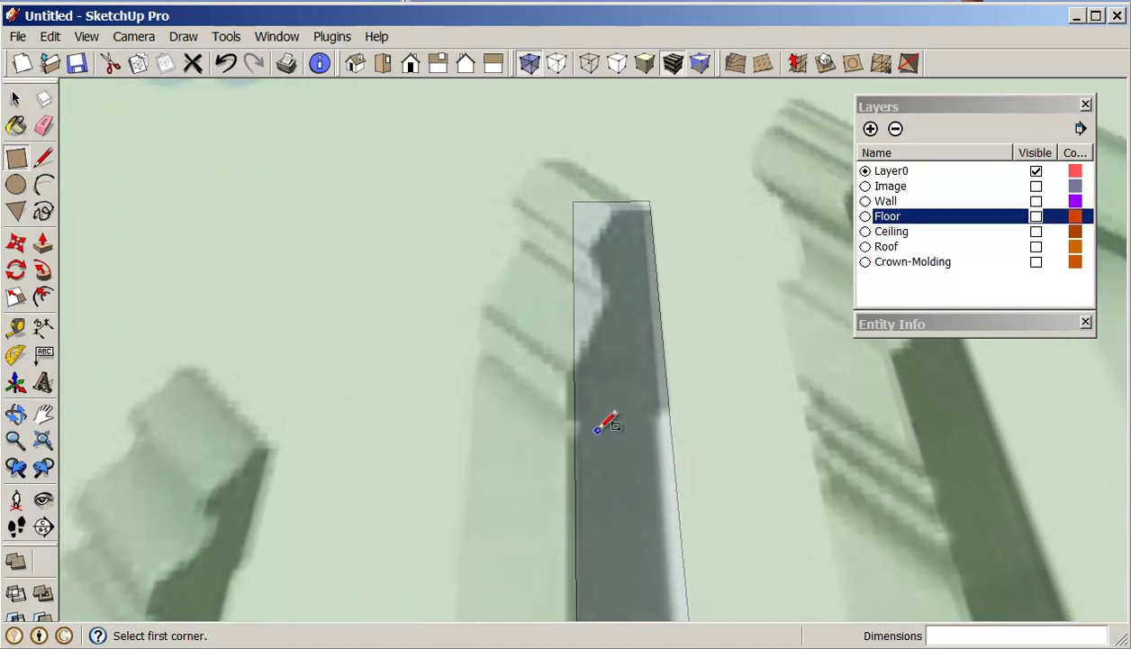
{"action": "scroll", "coordinate": [501, 413], "scroll_direction": "up", "scroll_amount": 1}
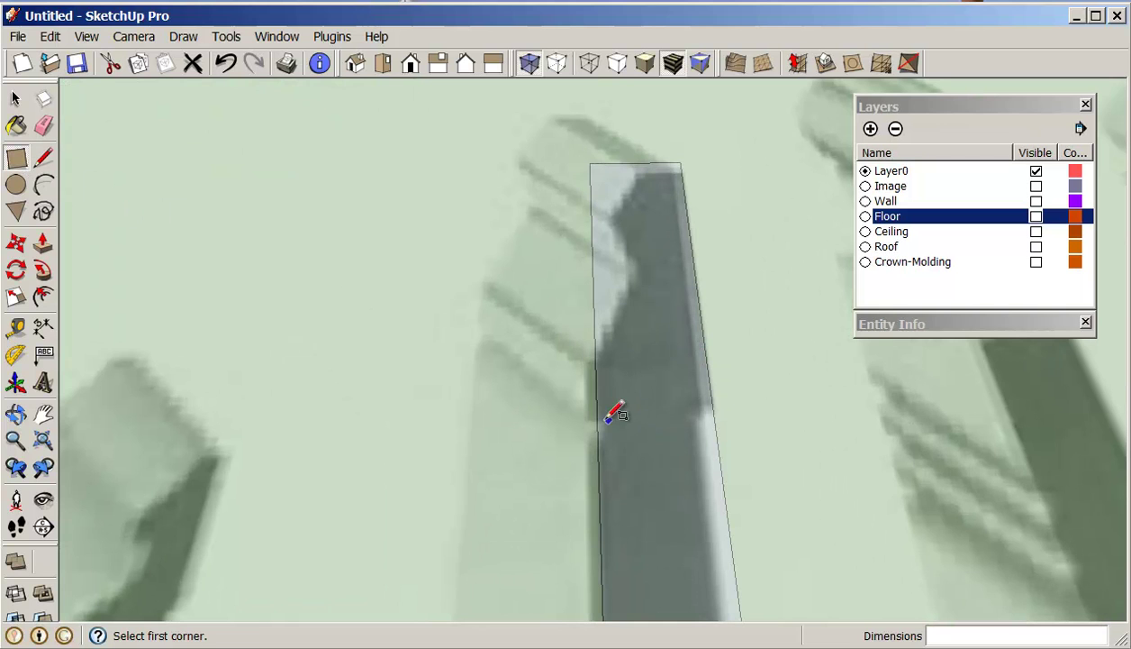
{"action": "left_click", "coordinate": [597, 420]}
{"action": "left_click", "coordinate": [618, 437]}
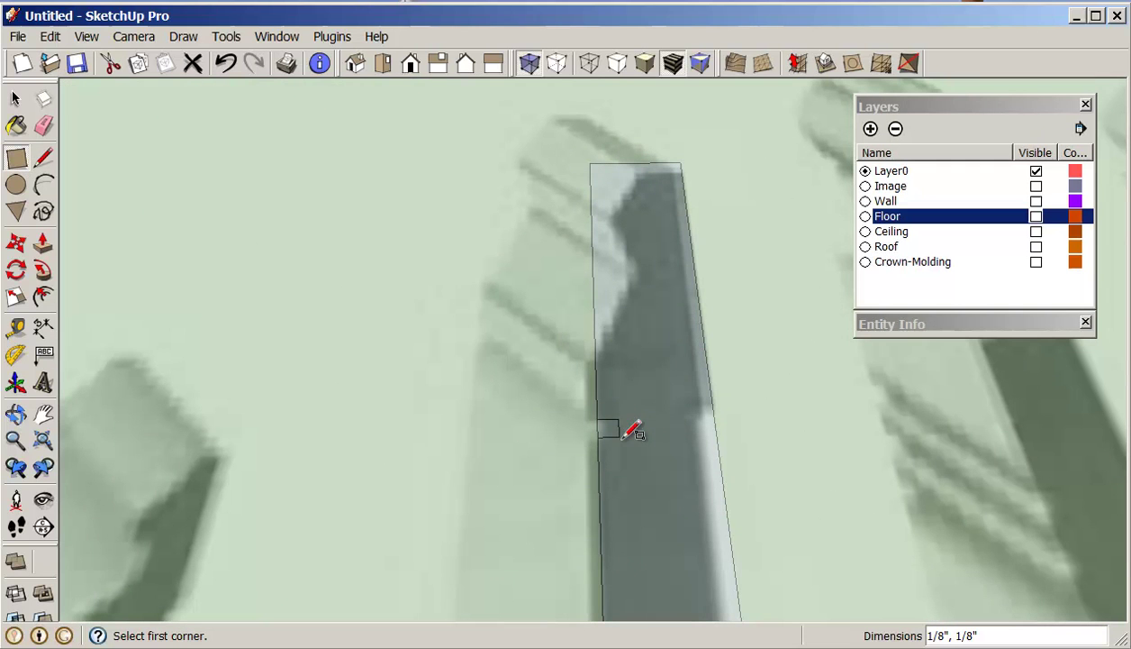
Trace the 055 molding's curved profile with lines, closing it at the rectangle's top edge.
{"action": "left_click", "coordinate": [43, 156]}
{"action": "left_click", "coordinate": [595, 360]}
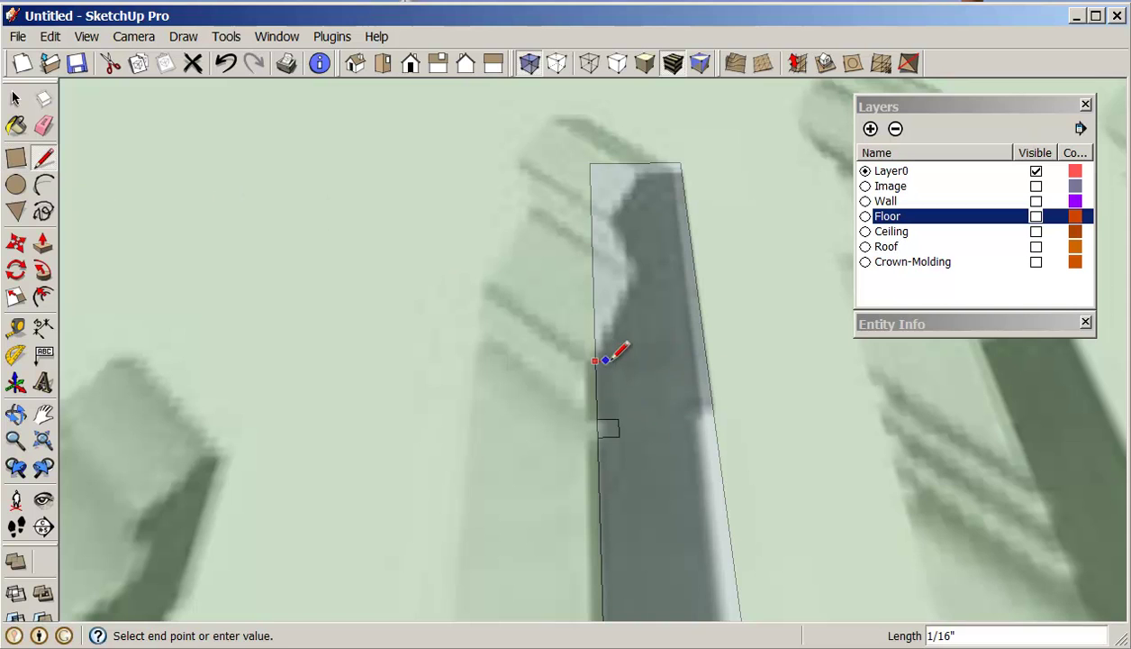
{"action": "left_click", "coordinate": [616, 360]}
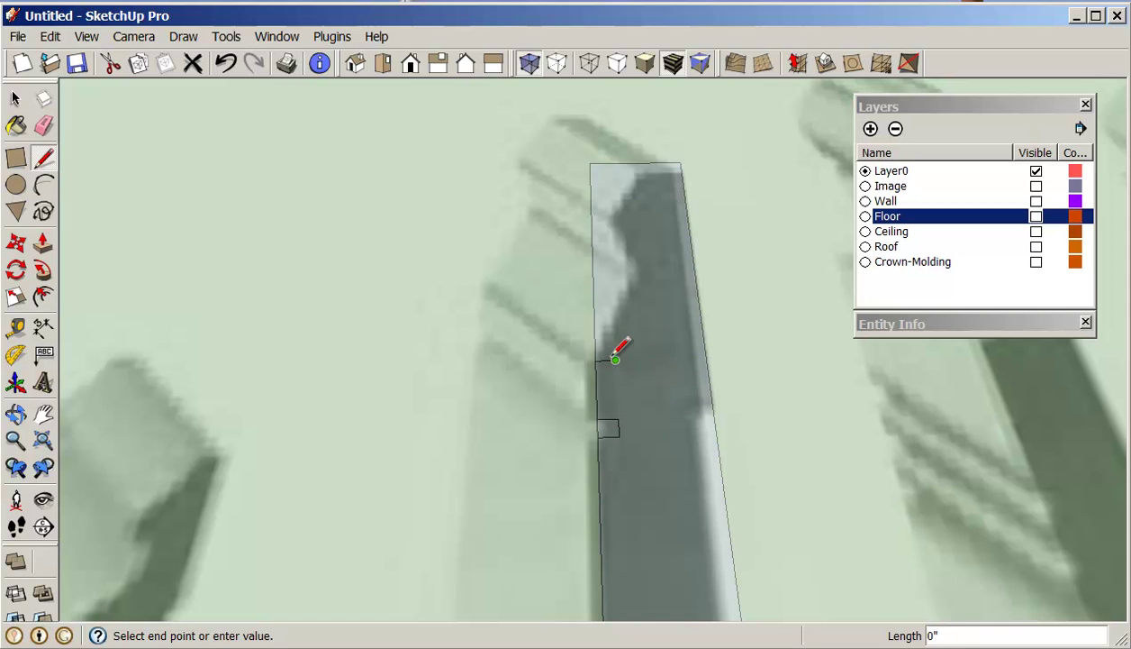
{"action": "left_click", "coordinate": [643, 264]}
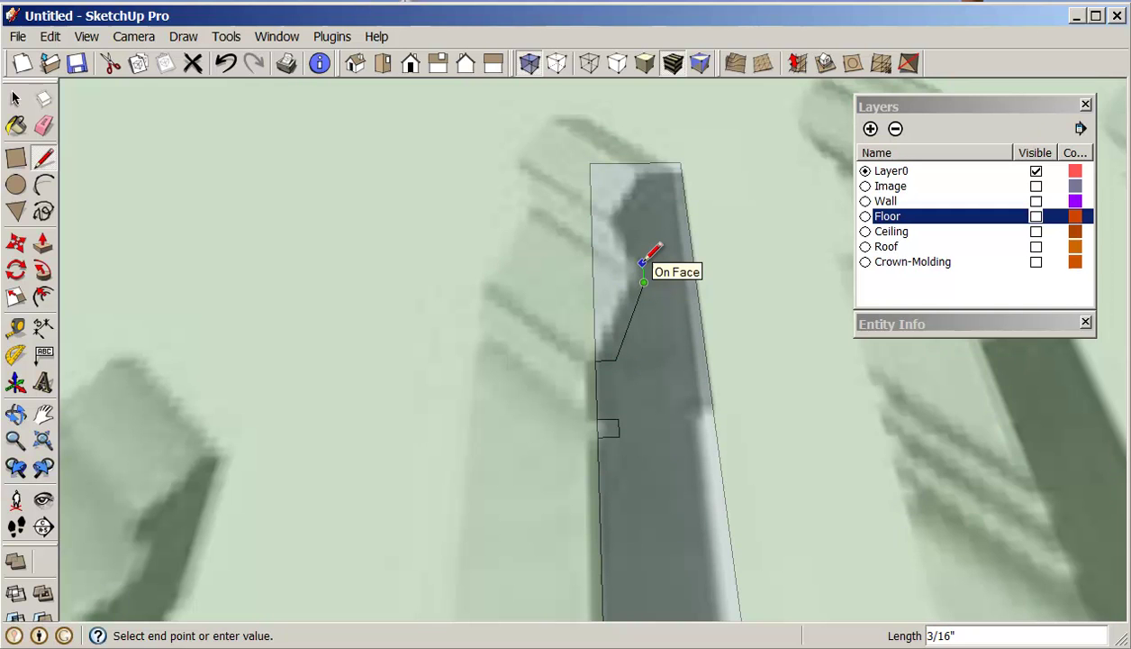
{"action": "left_click", "coordinate": [624, 263]}
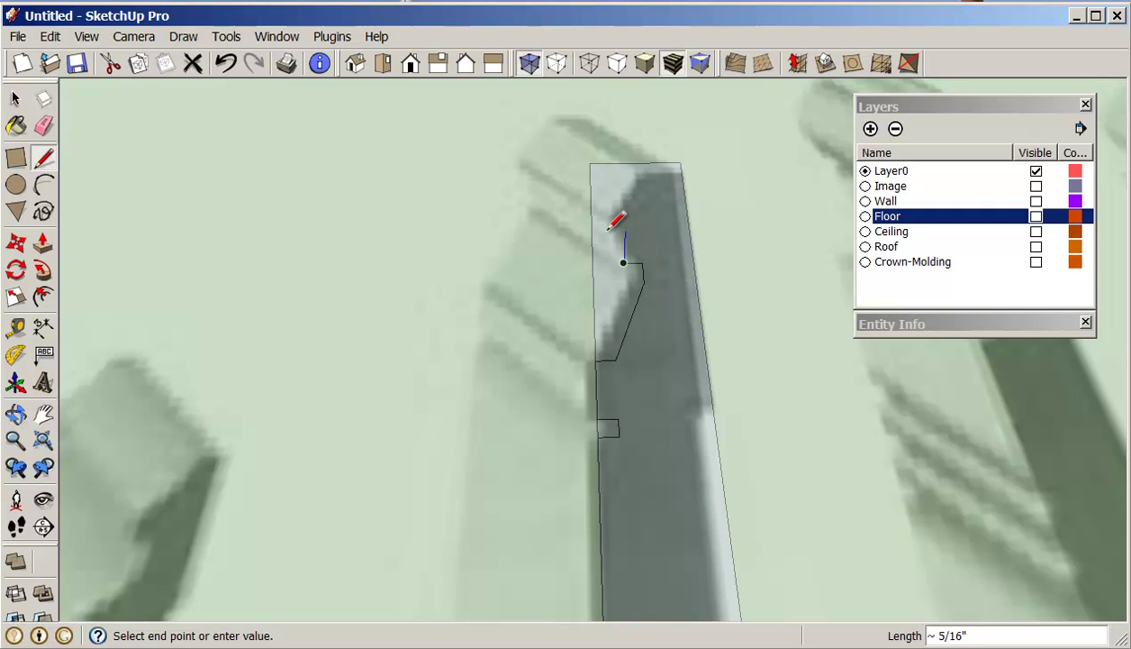
{"action": "scroll", "coordinate": [599, 225], "scroll_direction": "up", "scroll_amount": 2}
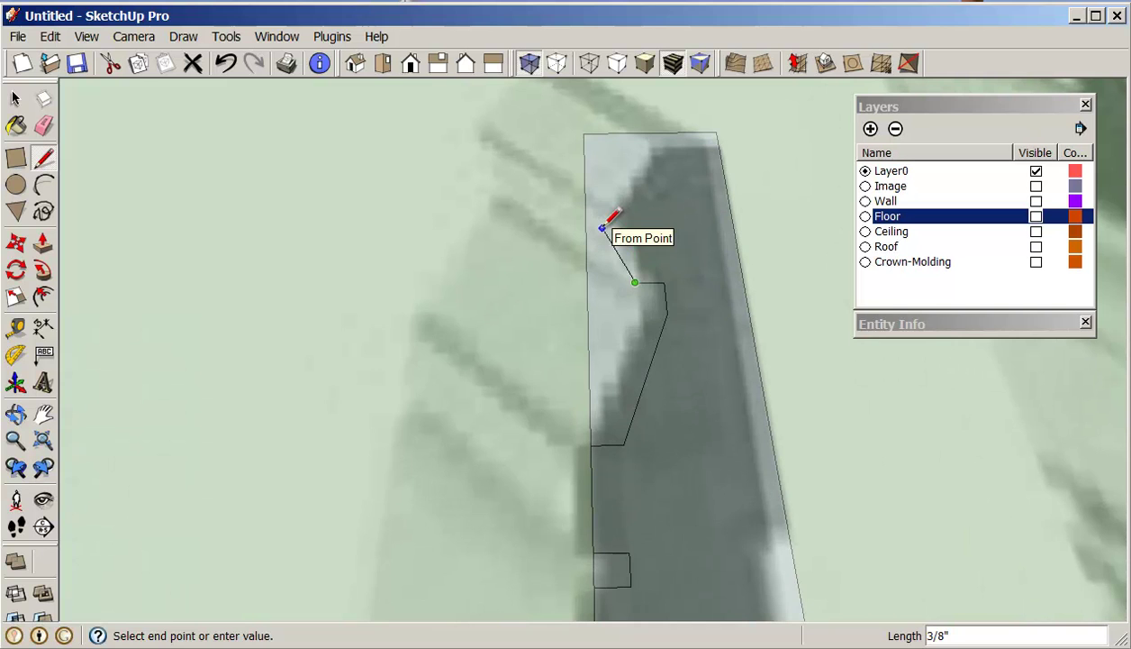
{"action": "left_click", "coordinate": [601, 209]}
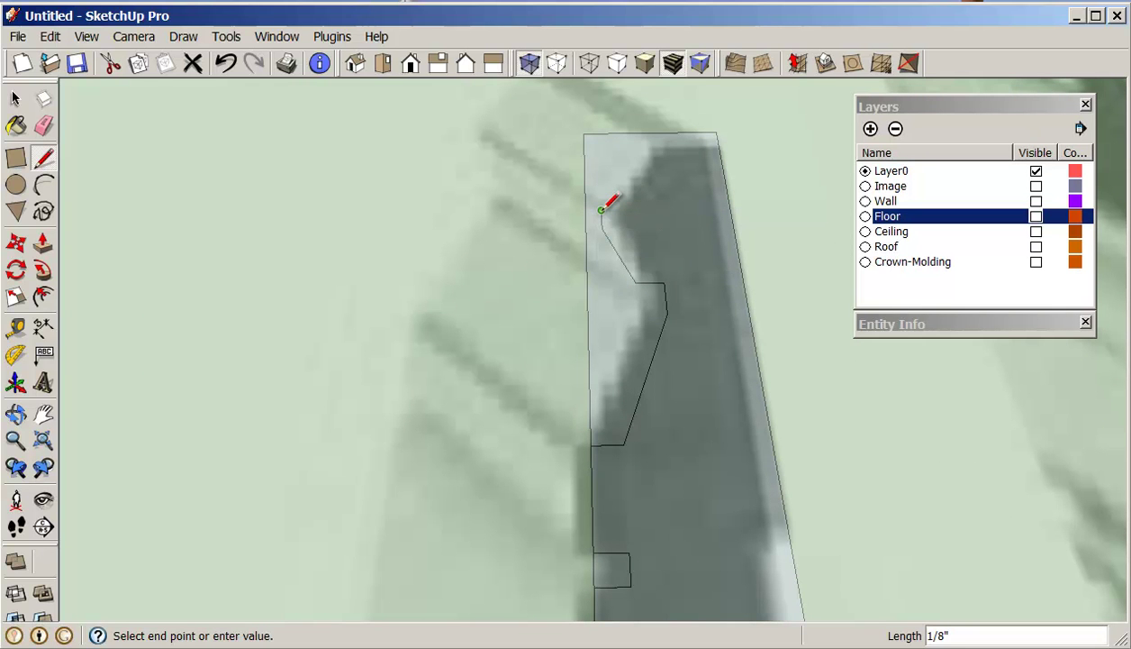
{"action": "left_click", "coordinate": [649, 135]}
{"action": "scroll", "coordinate": [650, 135], "scroll_direction": "down", "scroll_amount": 6}
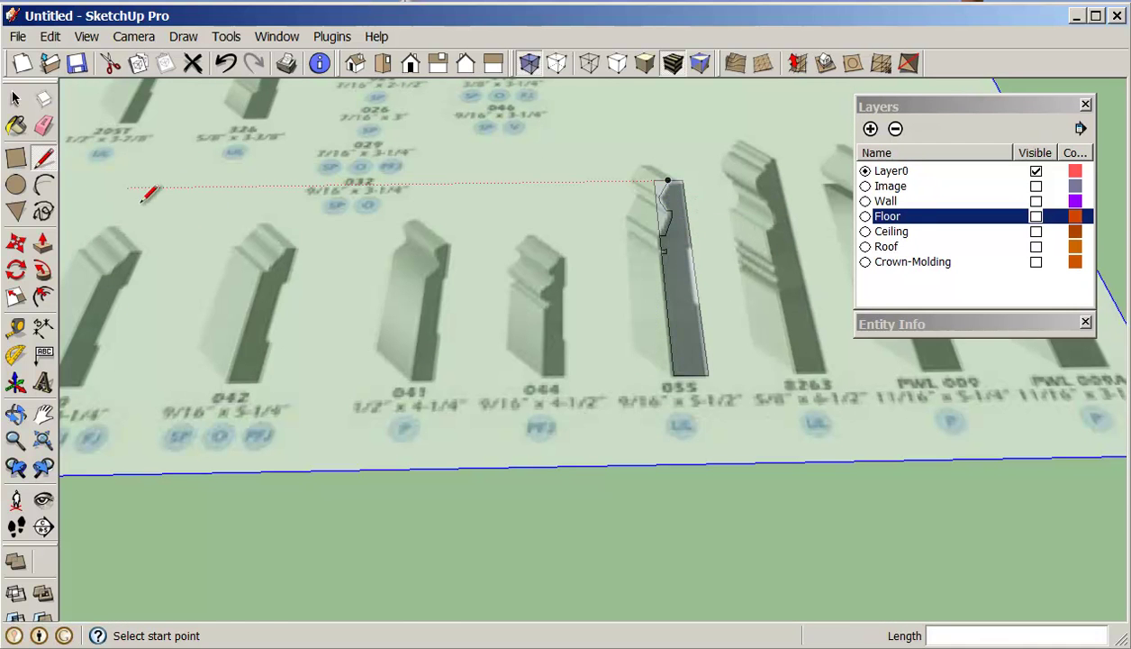
Erase the molding reference image from the model.
{"action": "left_click", "coordinate": [43, 126]}
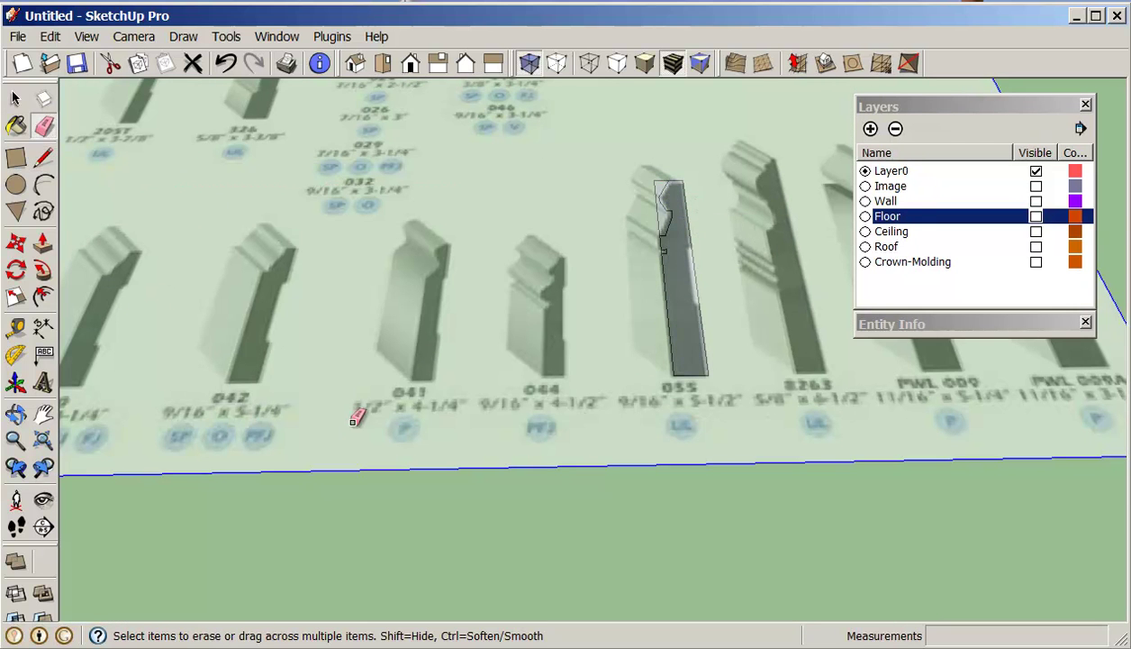
{"action": "left_click", "coordinate": [641, 454]}
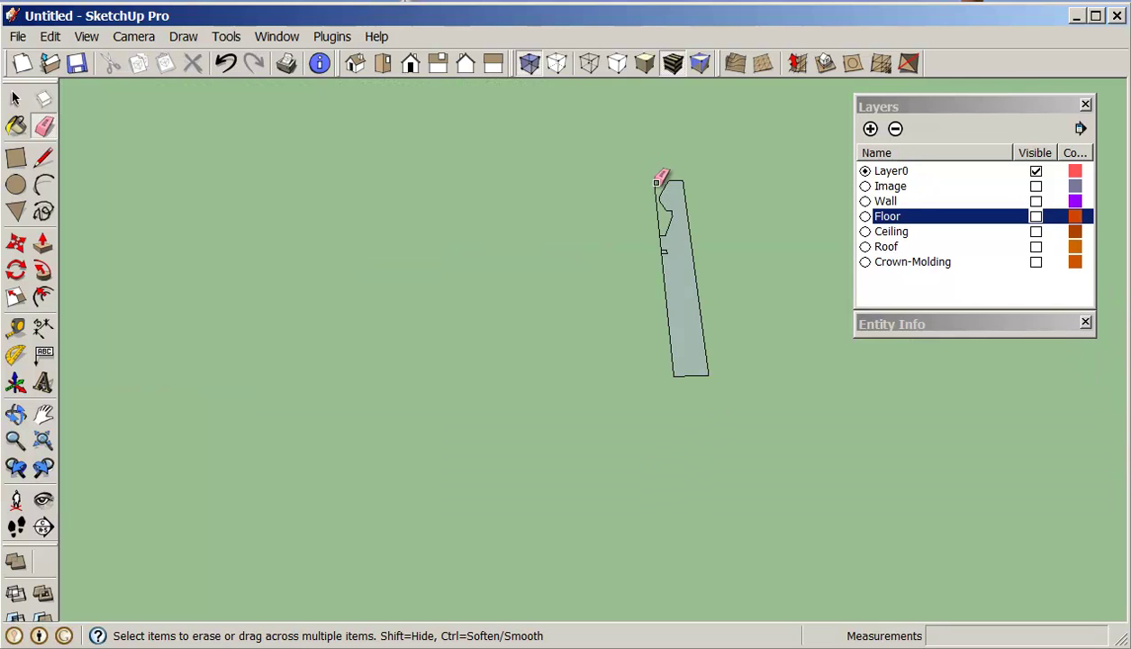
{"action": "scroll", "coordinate": [667, 245], "scroll_direction": "up", "scroll_amount": 4}
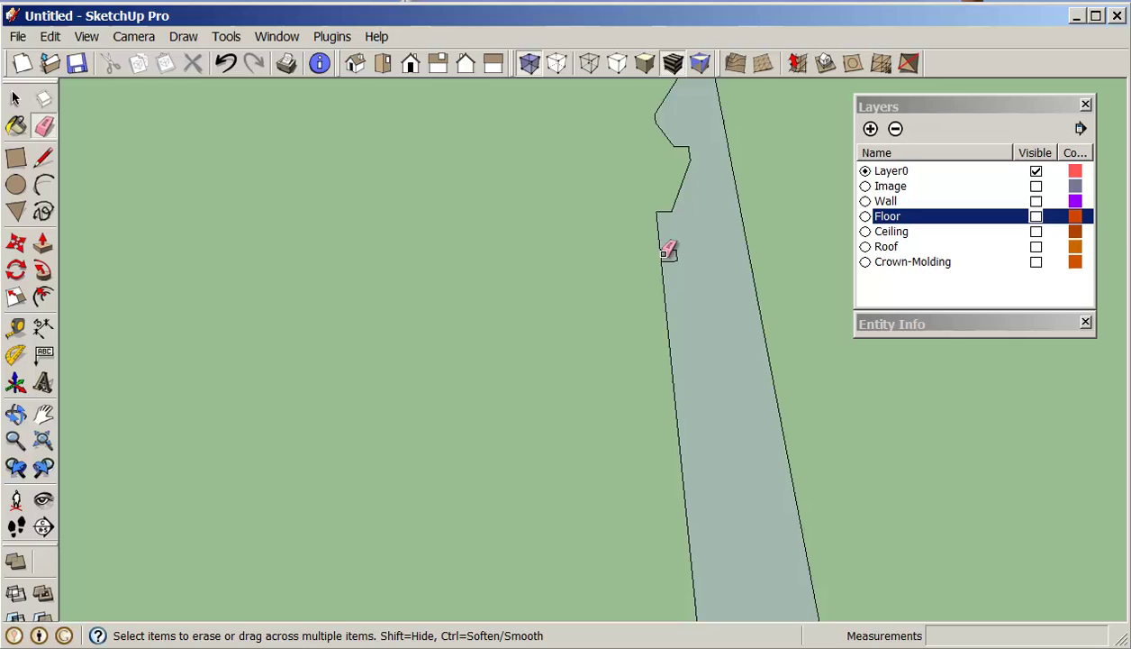
{"action": "scroll", "coordinate": [676, 255], "scroll_direction": "down", "scroll_amount": 4}
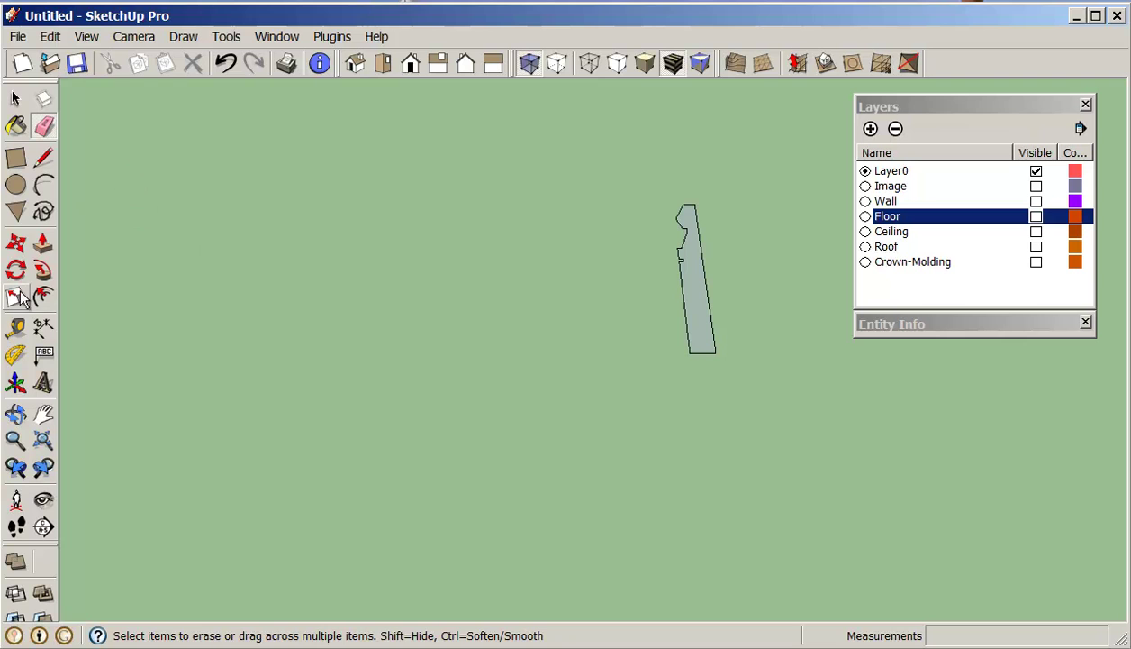
Draw a 2 by 5 rectangle to the left of the traced profile.
{"action": "left_click", "coordinate": [15, 162]}
{"action": "left_click", "coordinate": [375, 370]}
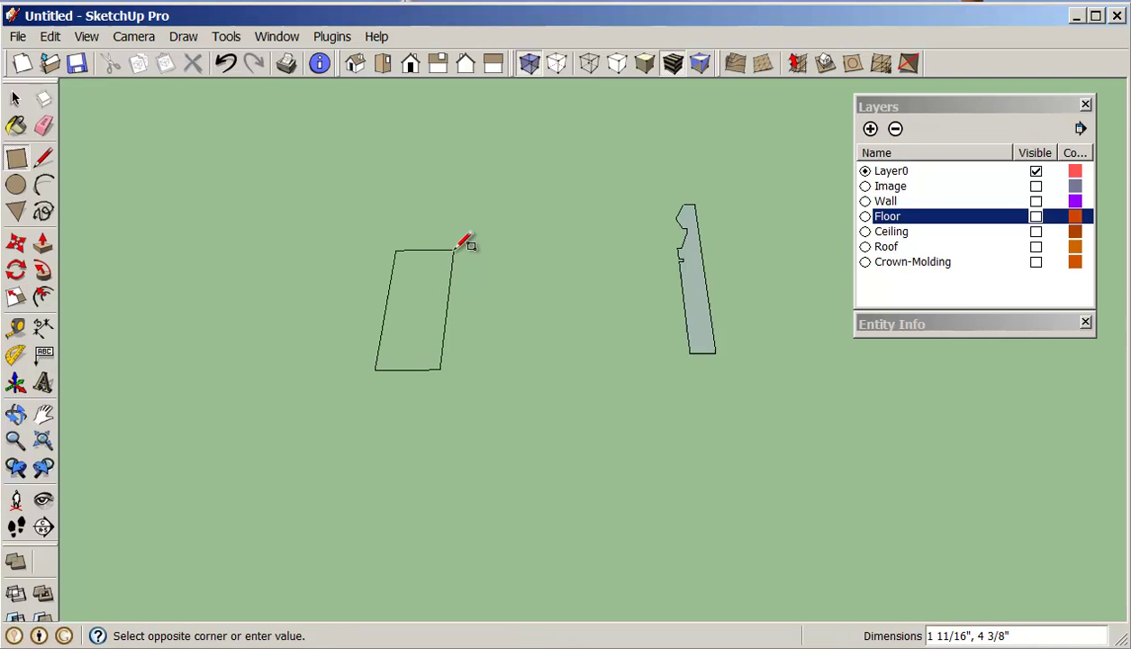
{"action": "left_click", "coordinate": [455, 245]}
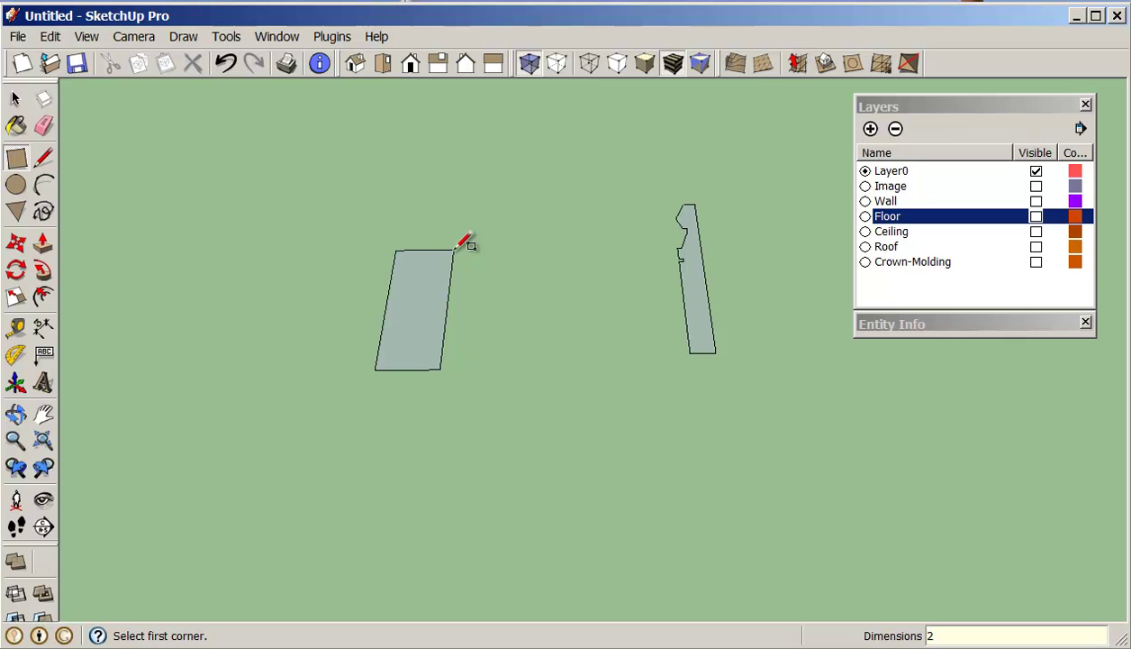
{"action": "key", "text": "Return"}
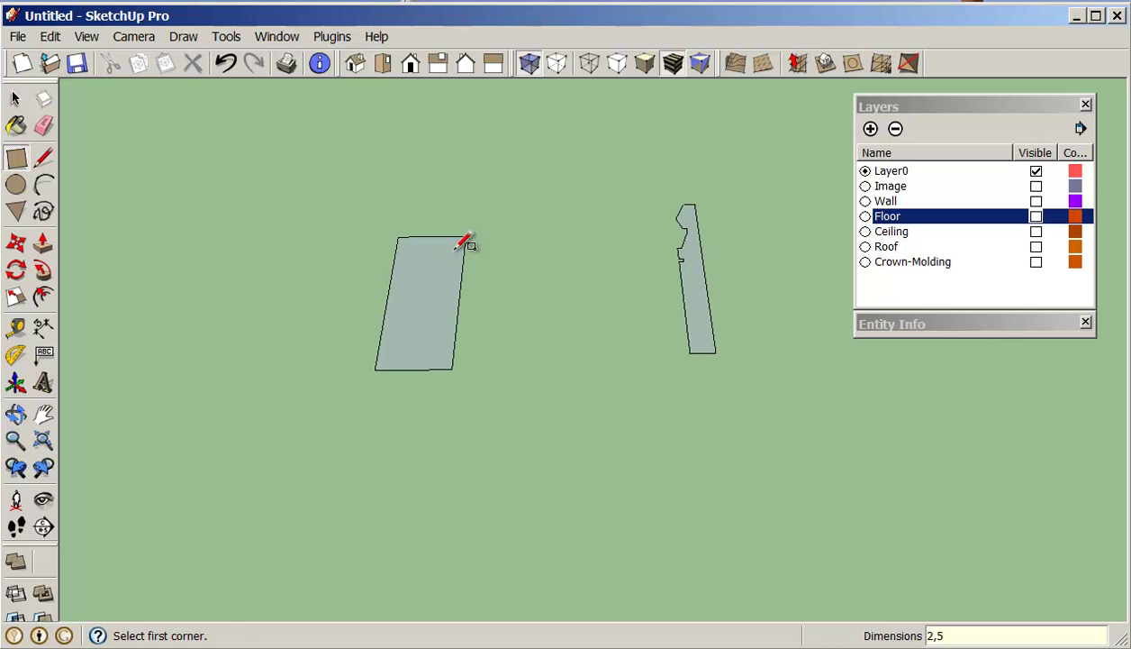
{"action": "middle_click_drag", "start_coordinate": [621, 298], "coordinate": [622, 392]}
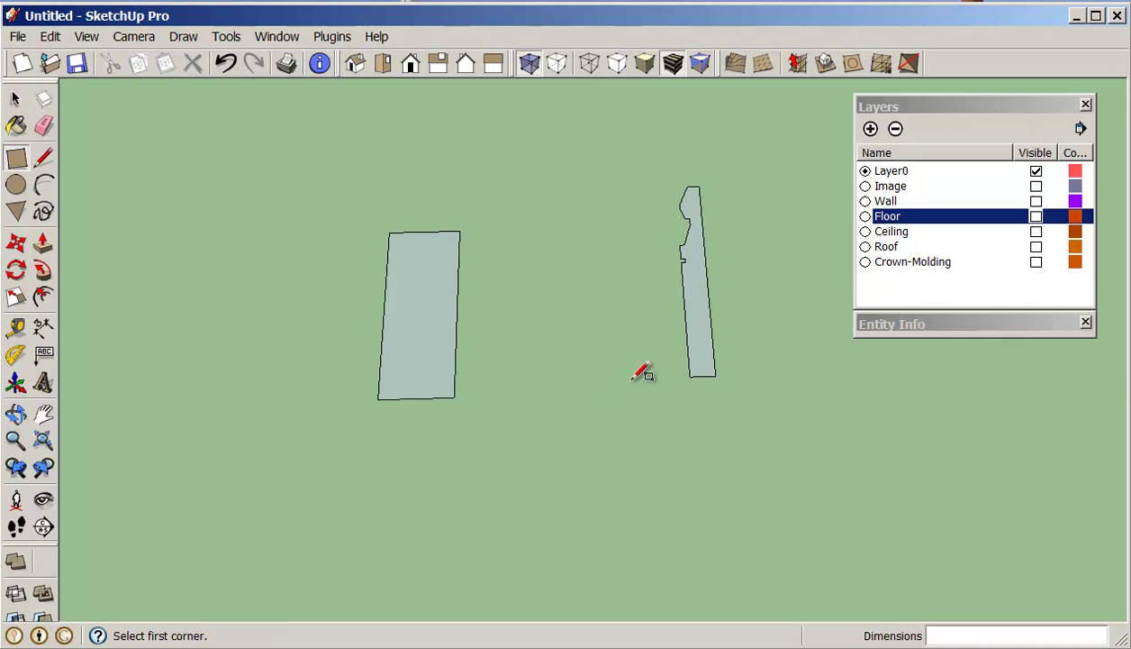
{"action": "left_click", "coordinate": [15, 99]}
Make the 2 by 5 rectangle a group and select the molding profile.
{"action": "left_click", "coordinate": [415, 288]}
{"action": "right_click", "coordinate": [416, 286]}
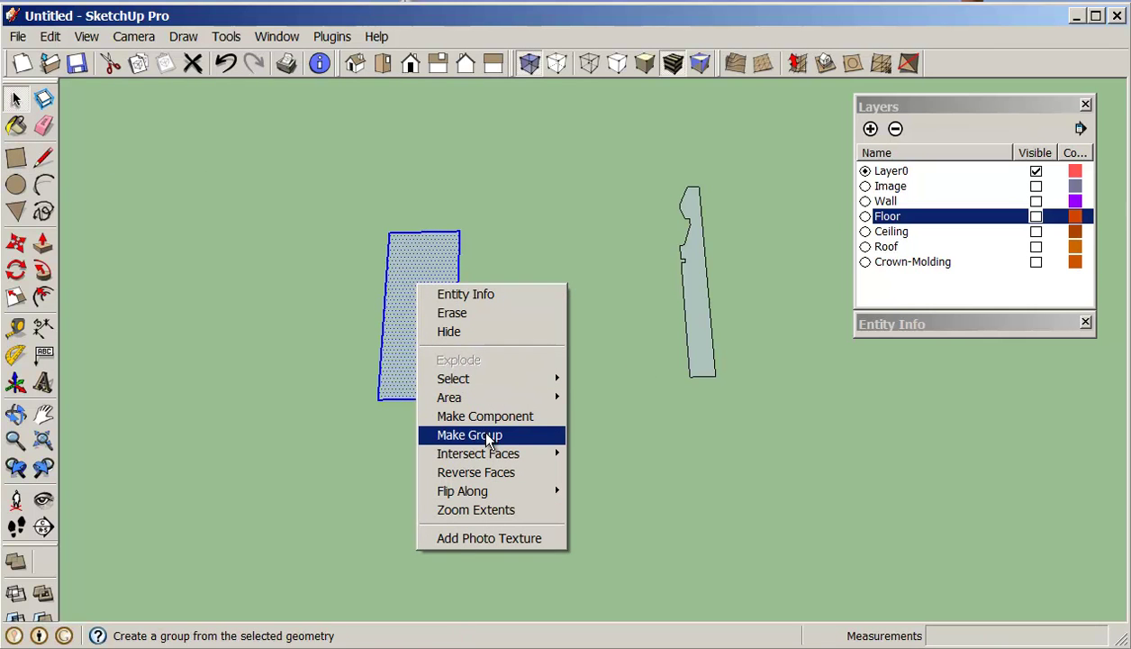
{"action": "left_click", "coordinate": [469, 436]}
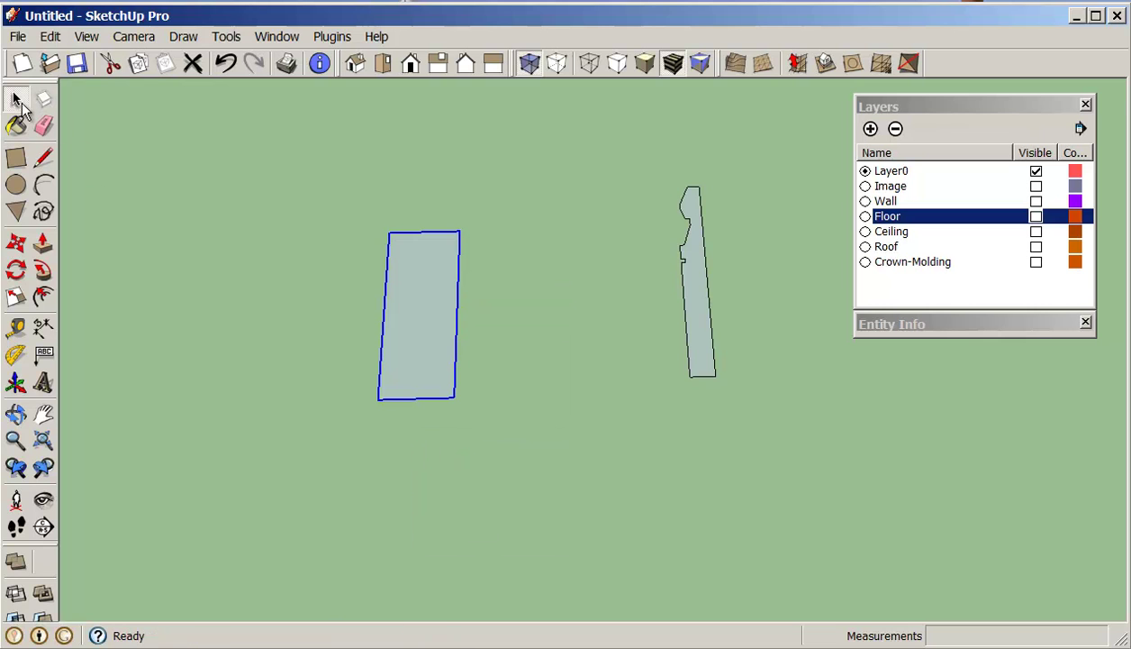
{"action": "left_click", "coordinate": [696, 365]}
{"action": "key", "text": "p"}
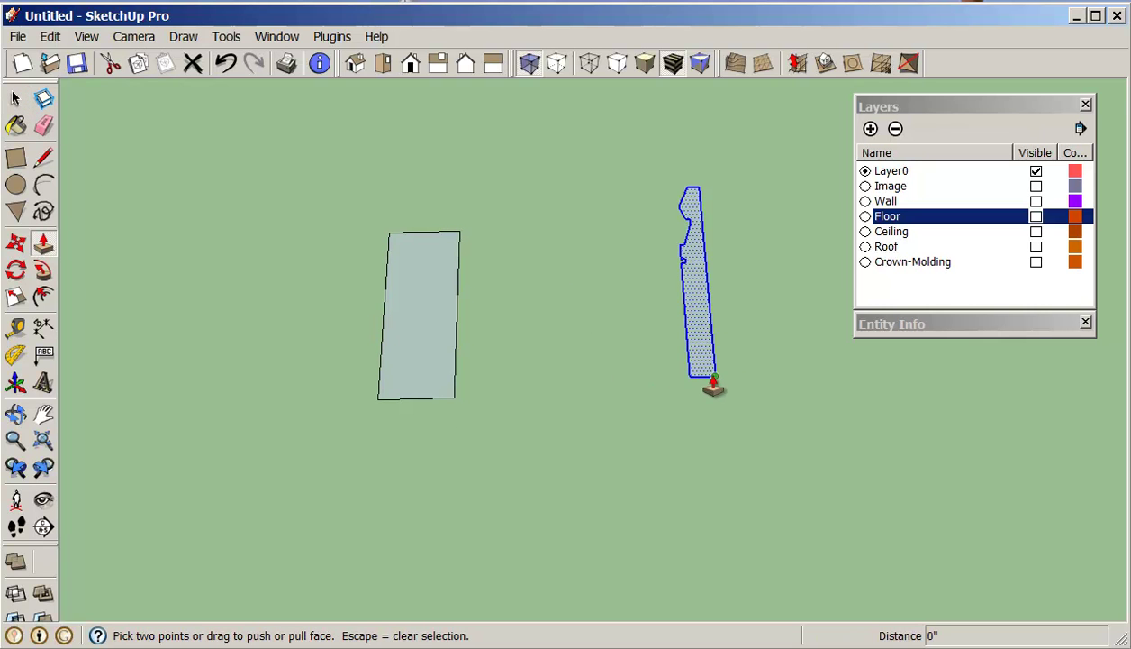
Move the profile to the rectangle's bottom-left corner and scale it to the rectangle's height.
{"action": "left_click", "coordinate": [15, 243]}
{"action": "left_click", "coordinate": [714, 377]}
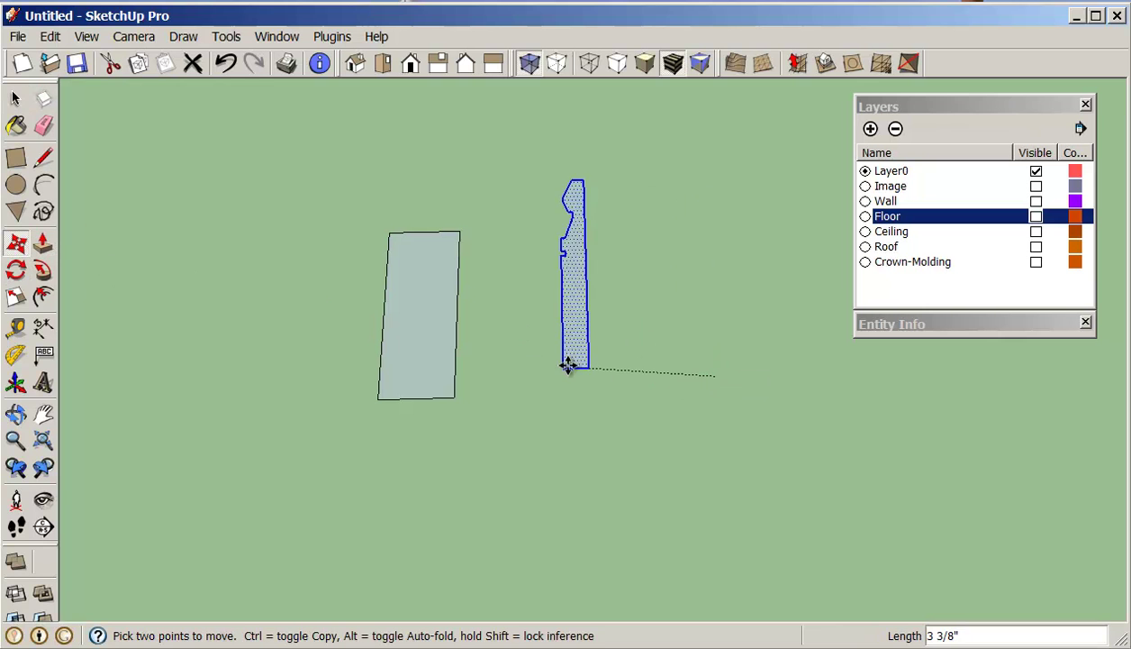
{"action": "left_click", "coordinate": [378, 397]}
{"action": "middle_click_drag", "start_coordinate": [433, 304], "coordinate": [316, 296]}
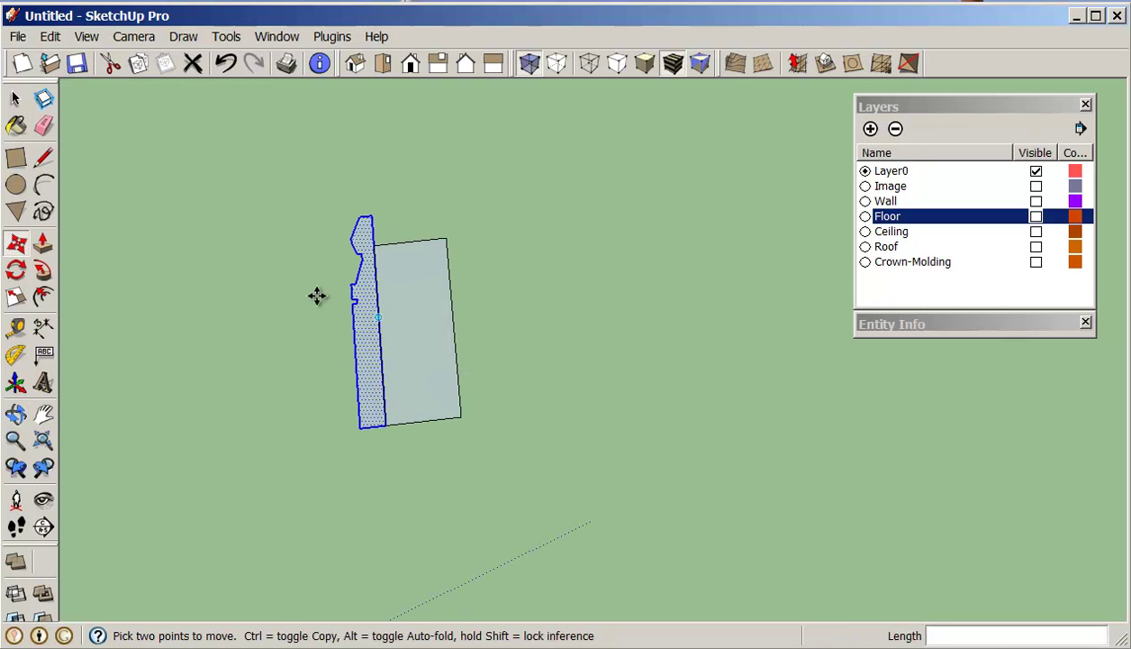
{"action": "left_click", "coordinate": [15, 296]}
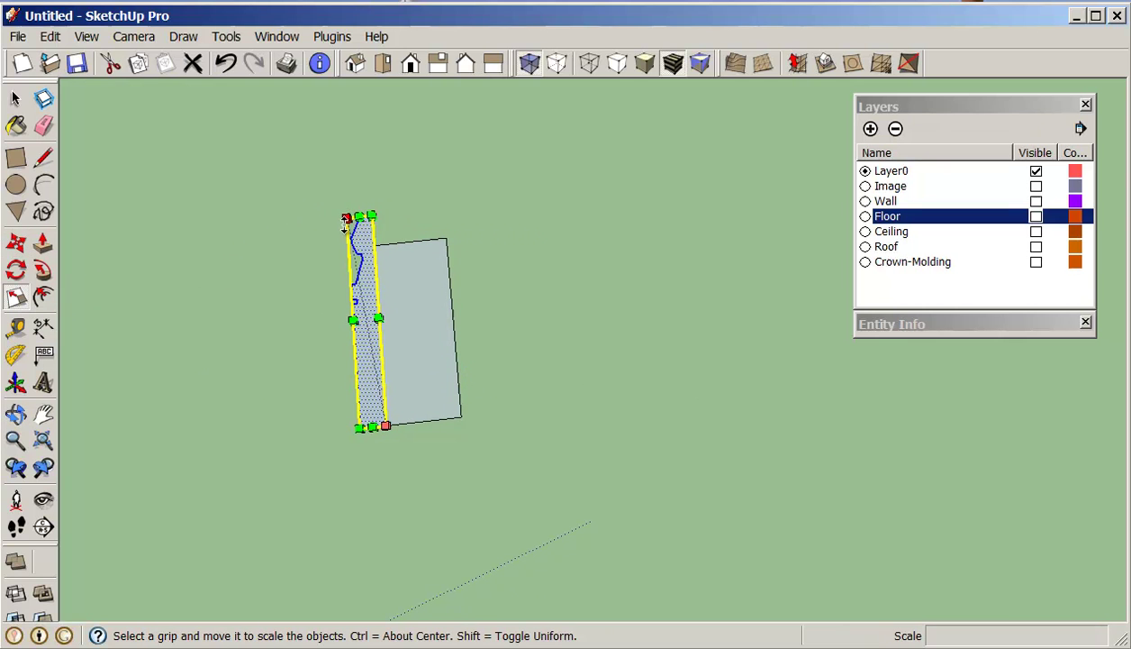
{"action": "left_click_drag", "start_coordinate": [346, 220], "coordinate": [350, 239]}
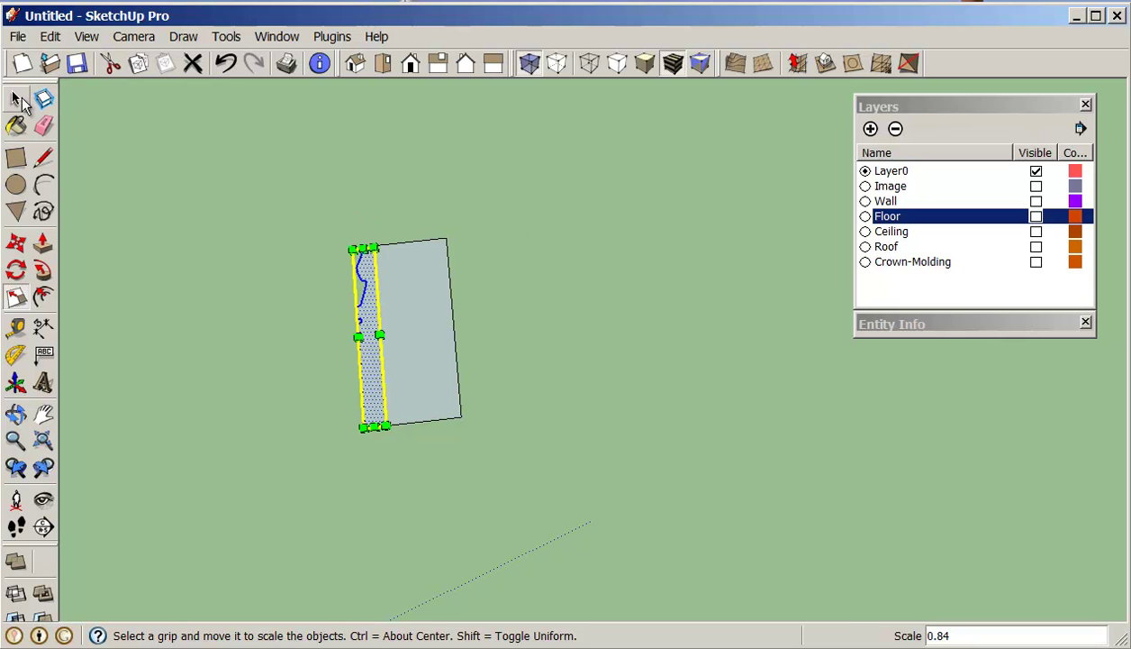
Select the rectangle face and orbit around the profile strip.
{"action": "left_click", "coordinate": [18, 101]}
{"action": "left_click", "coordinate": [428, 347]}
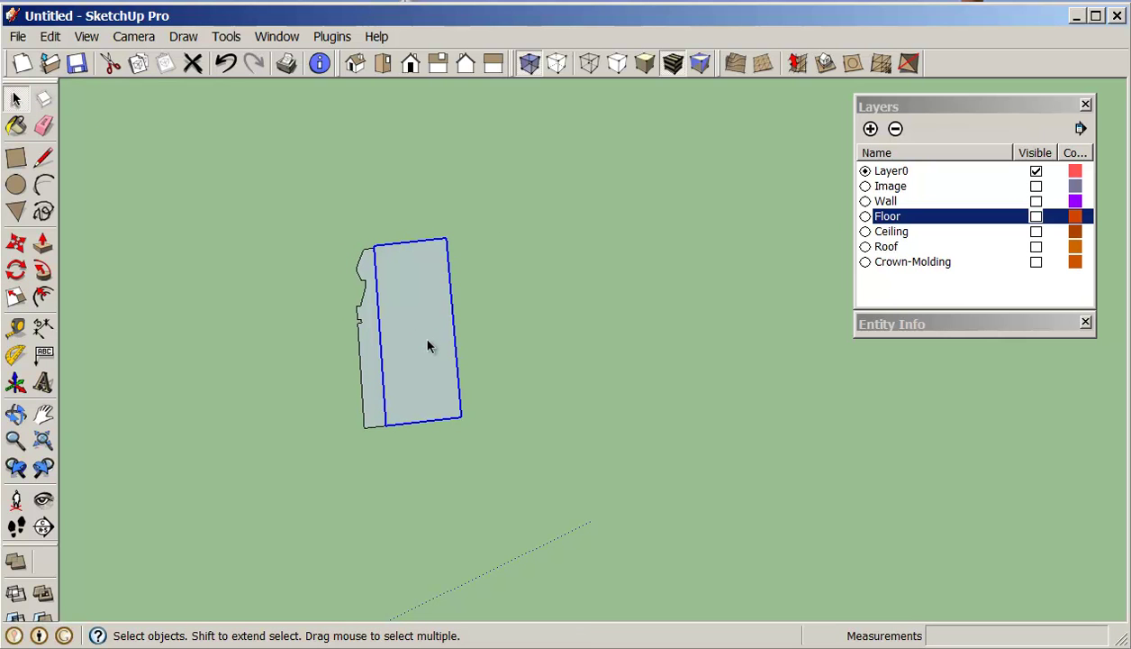
{"action": "left_click", "coordinate": [437, 335]}
{"action": "middle_click_drag", "start_coordinate": [428, 337], "coordinate": [496, 303]}
{"action": "middle_click_drag", "start_coordinate": [552, 343], "coordinate": [391, 360]}
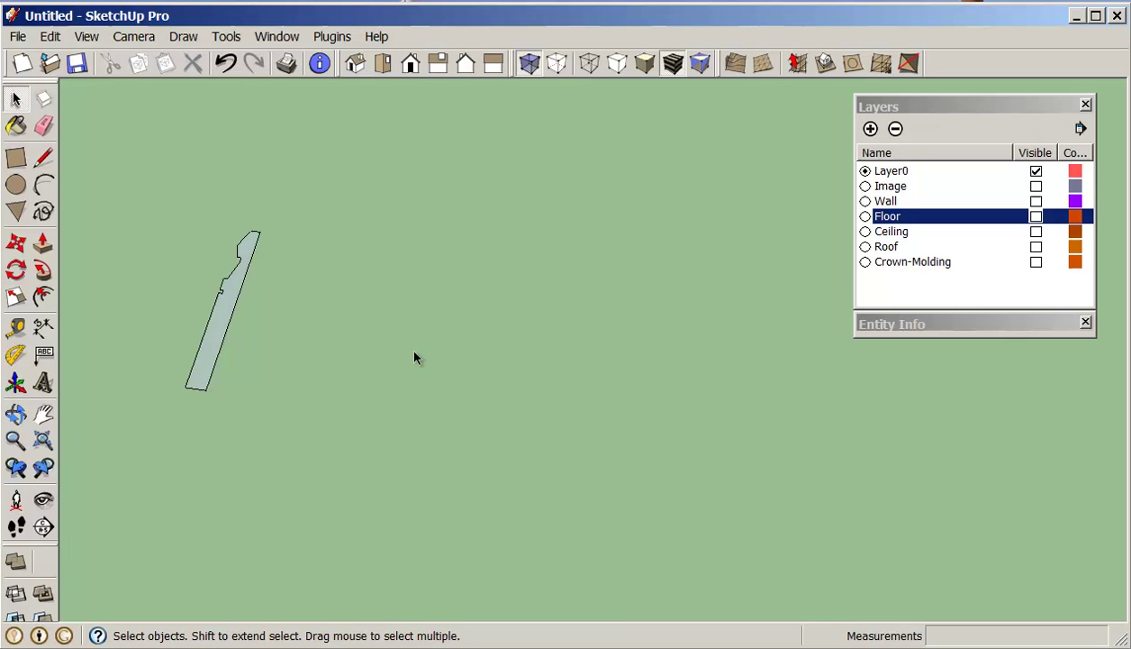
Zoom to the whole L-shaped floor and turn X-ray off so faces look solid.
{"action": "left_click", "coordinate": [45, 439]}
{"action": "middle_click_drag", "start_coordinate": [820, 498], "coordinate": [583, 362]}
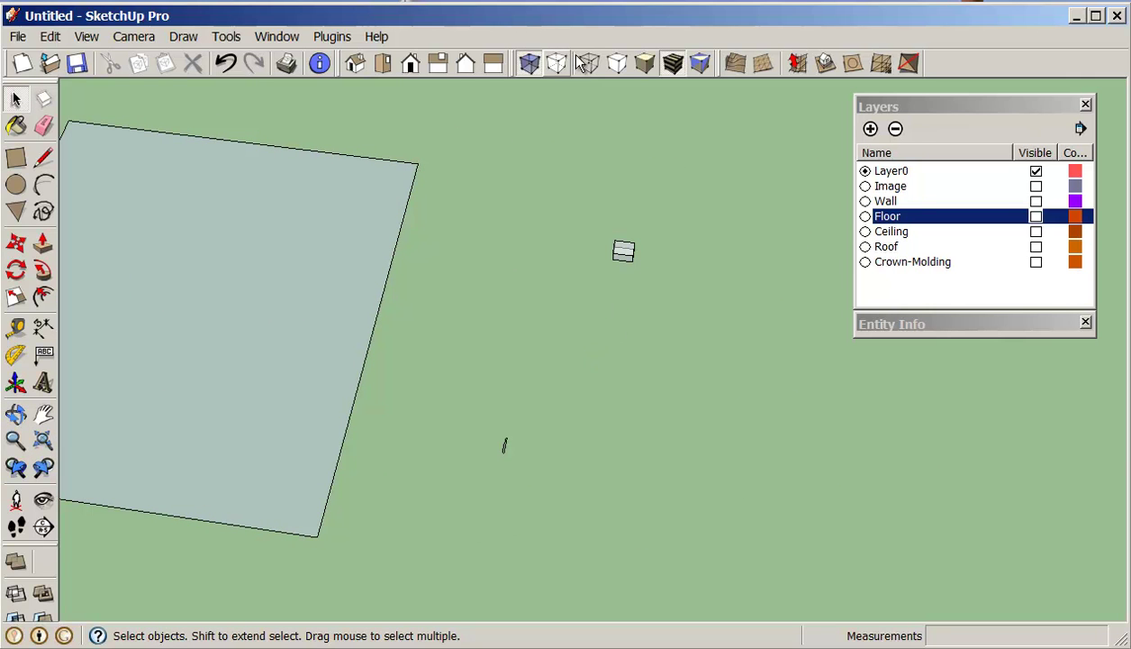
{"action": "left_click", "coordinate": [530, 61]}
Move the small box next to the profile, then select the baseboard profile.
{"action": "left_click_drag", "start_coordinate": [581, 218], "coordinate": [673, 291]}
{"action": "key", "text": "m"}
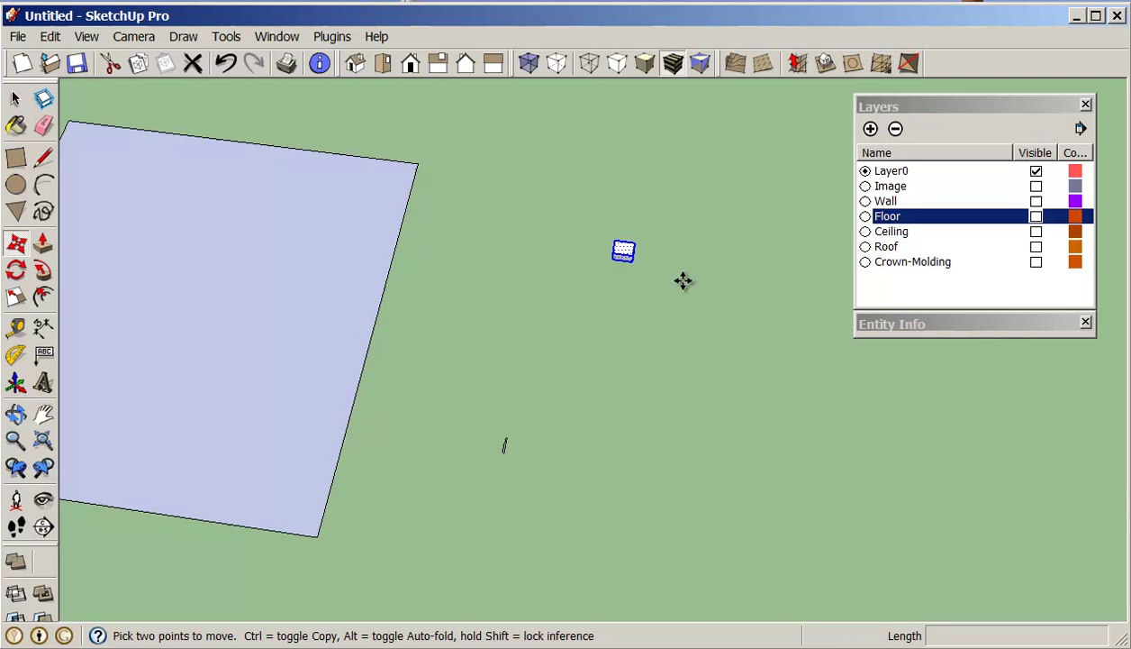
{"action": "left_click", "coordinate": [684, 277]}
{"action": "middle_click_drag", "start_coordinate": [606, 479], "coordinate": [506, 457]}
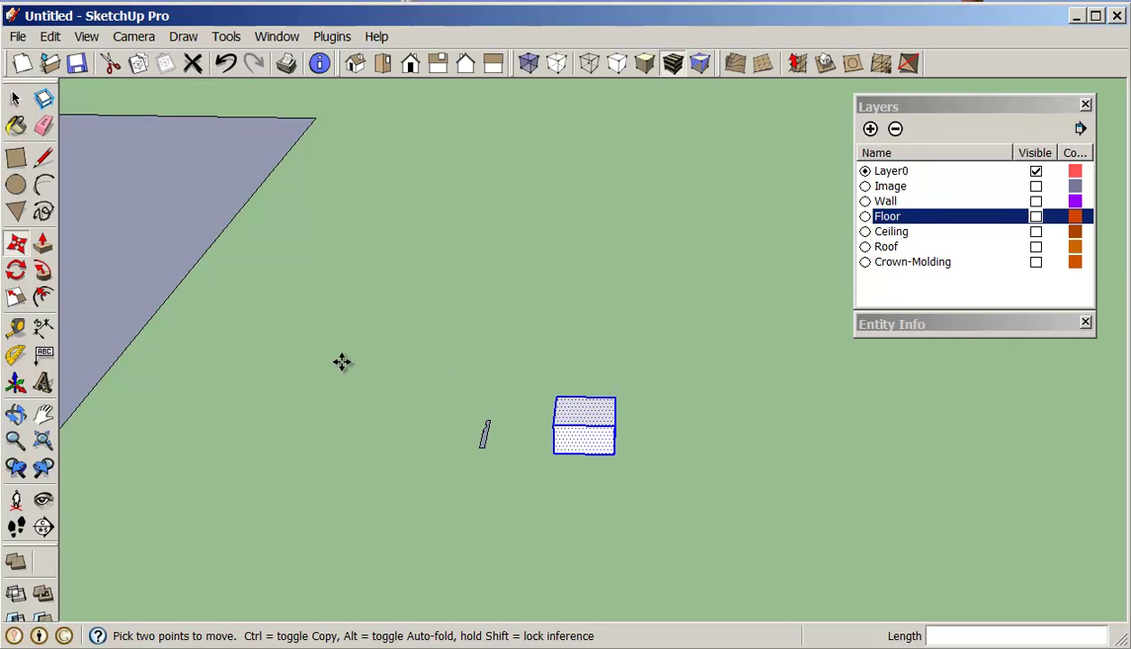
{"action": "middle_click_drag", "start_coordinate": [393, 384], "coordinate": [303, 379]}
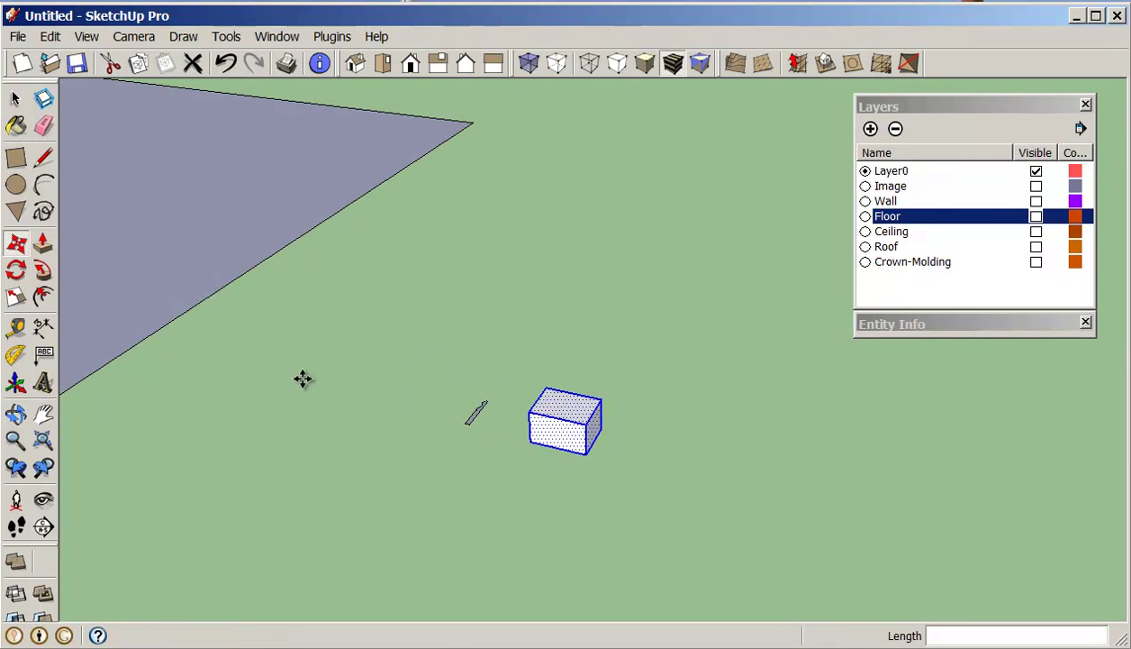
{"action": "left_click", "coordinate": [15, 98]}
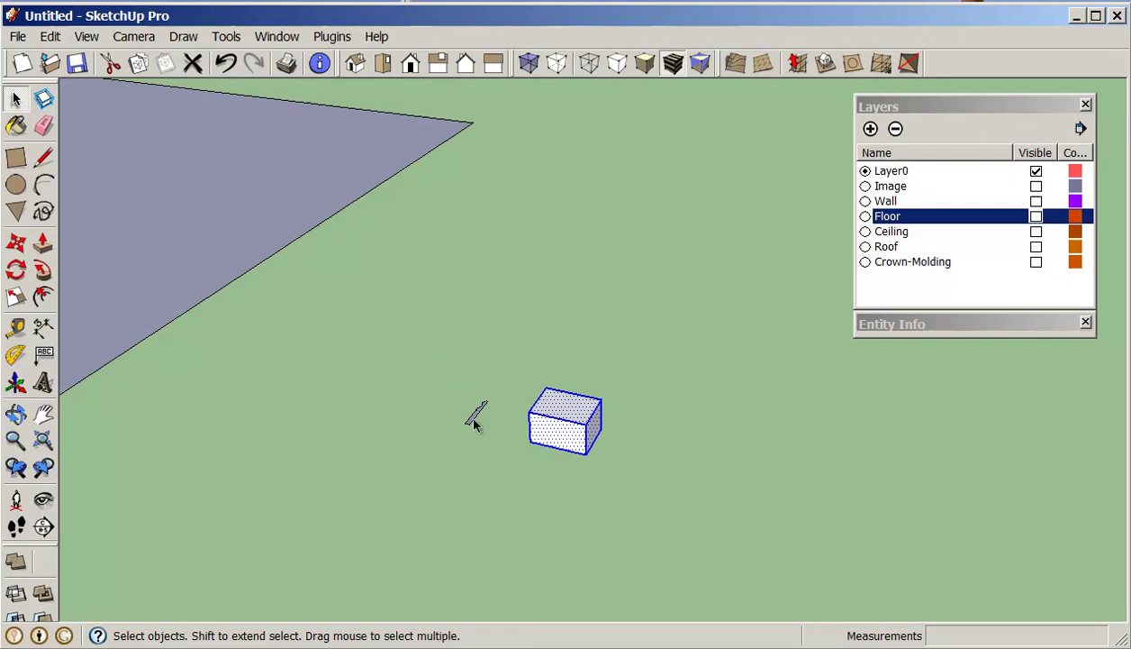
{"action": "left_click_drag", "start_coordinate": [493, 445], "coordinate": [493, 445]}
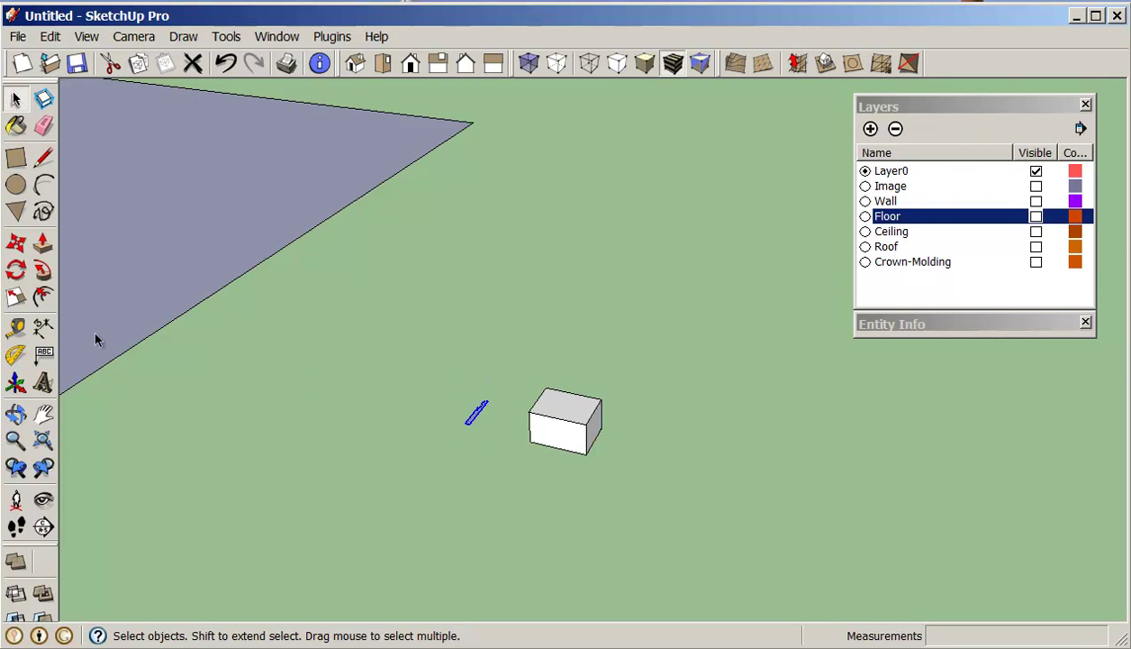
Rotate the baseboard profile 90° to stand upright on its edge.
{"action": "left_click", "coordinate": [15, 269]}
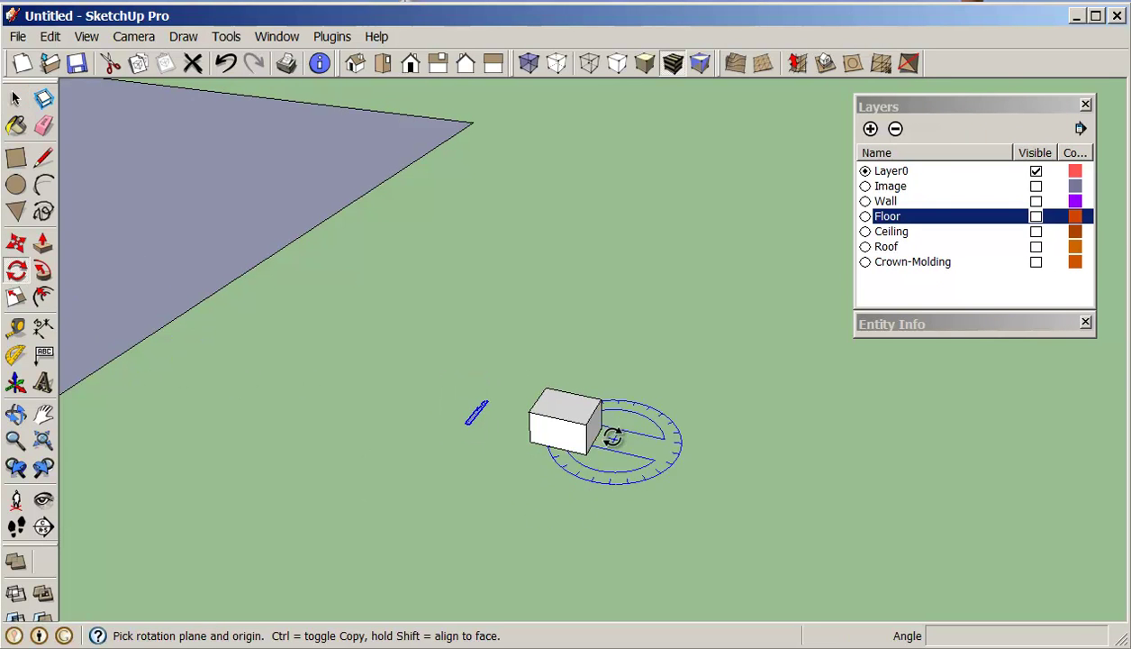
{"action": "scroll", "coordinate": [462, 432], "scroll_direction": "up", "scroll_amount": 1}
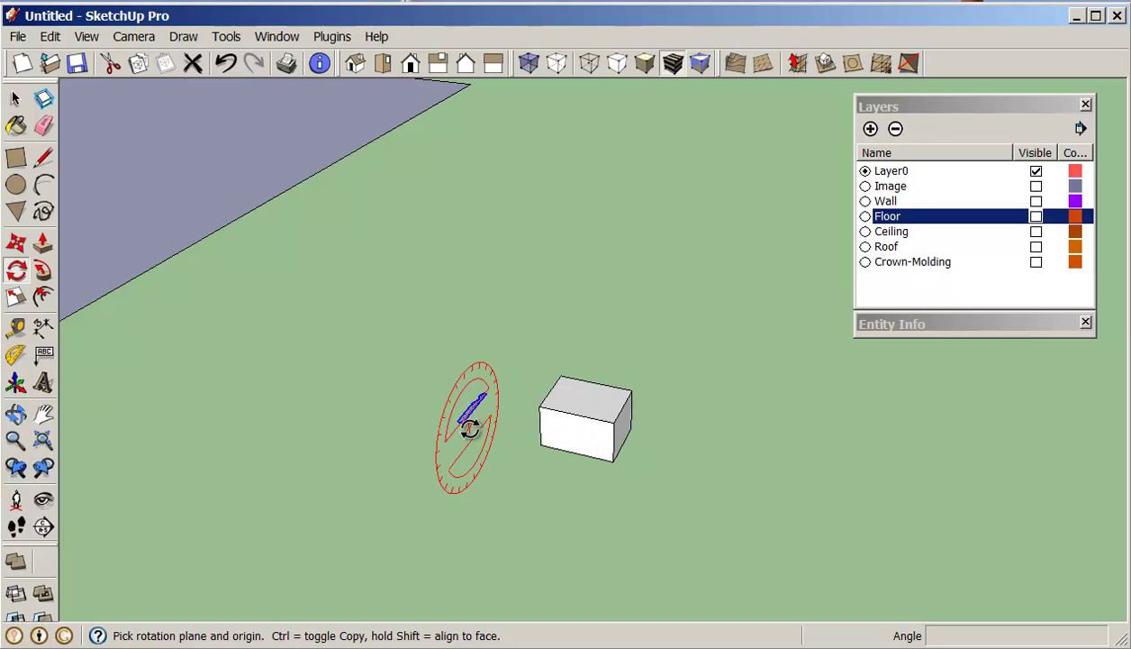
{"action": "scroll", "coordinate": [455, 430], "scroll_direction": "up", "scroll_amount": 1}
{"action": "left_click", "coordinate": [462, 421]}
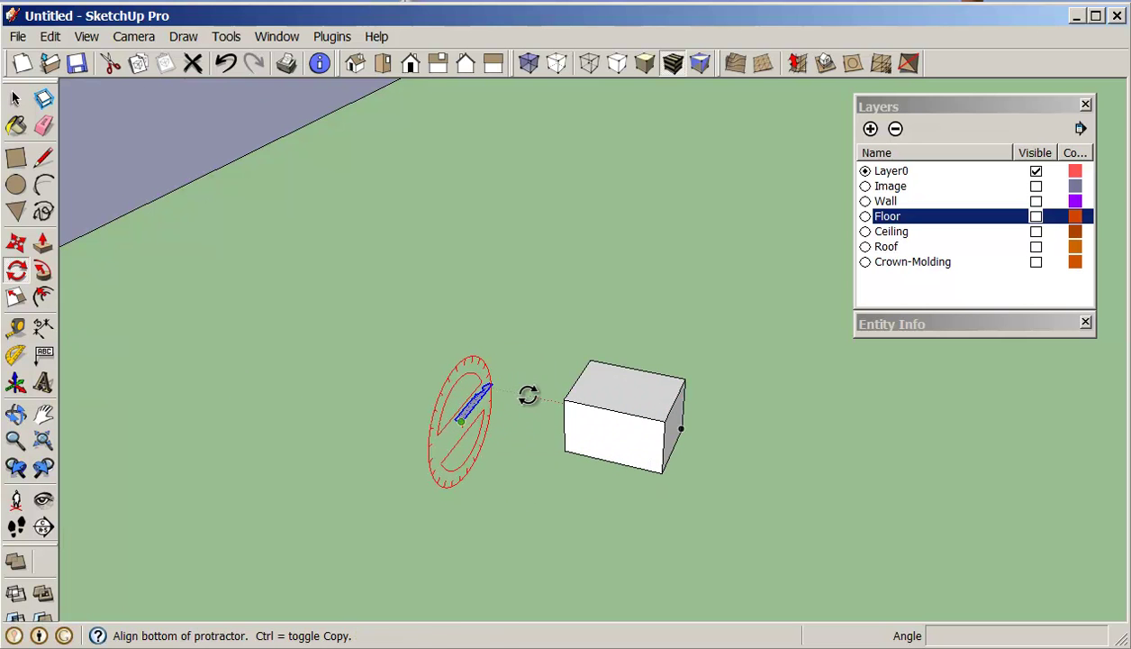
{"action": "left_click", "coordinate": [499, 383]}
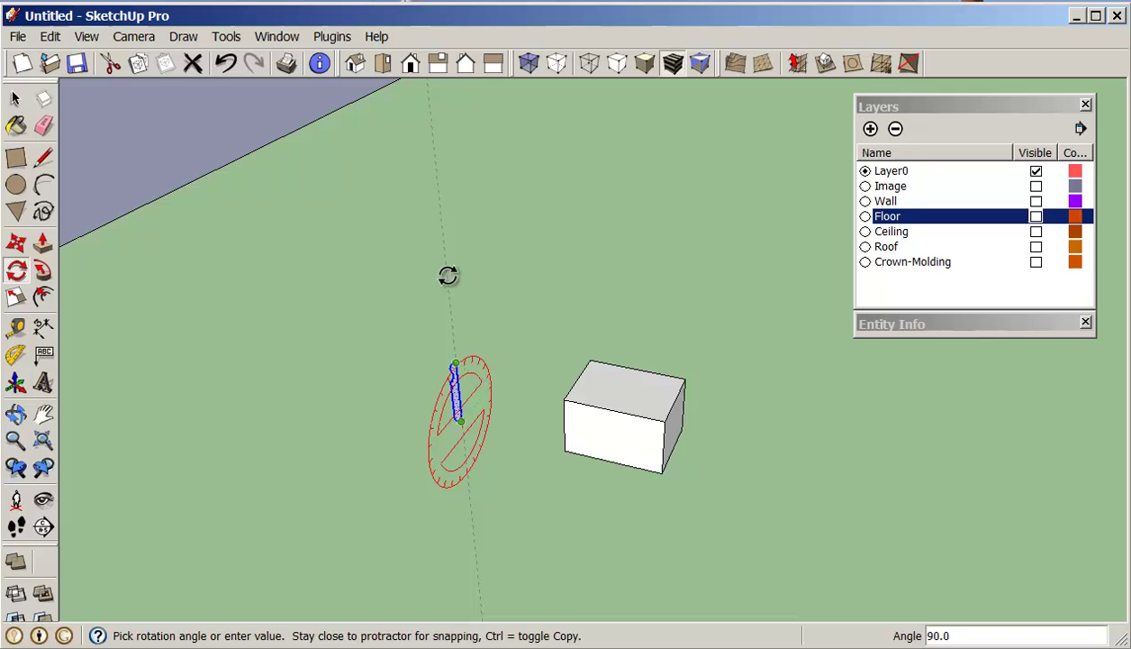
{"action": "left_click", "coordinate": [453, 276]}
{"action": "middle_click_drag", "start_coordinate": [497, 315], "coordinate": [651, 321]}
{"action": "mouse_move", "coordinate": [633, 464]}
{"action": "middle_mouse_down"}
{"action": "mouse_move", "coordinate": [652, 456]}
{"action": "mouse_move", "coordinate": [534, 447]}
{"action": "mouse_move", "coordinate": [649, 449]}
{"action": "middle_mouse_up"}
Spin the upright profile 90° about the blue vertical axis.
{"action": "scroll", "coordinate": [495, 434], "scroll_direction": "up", "scroll_amount": 3}
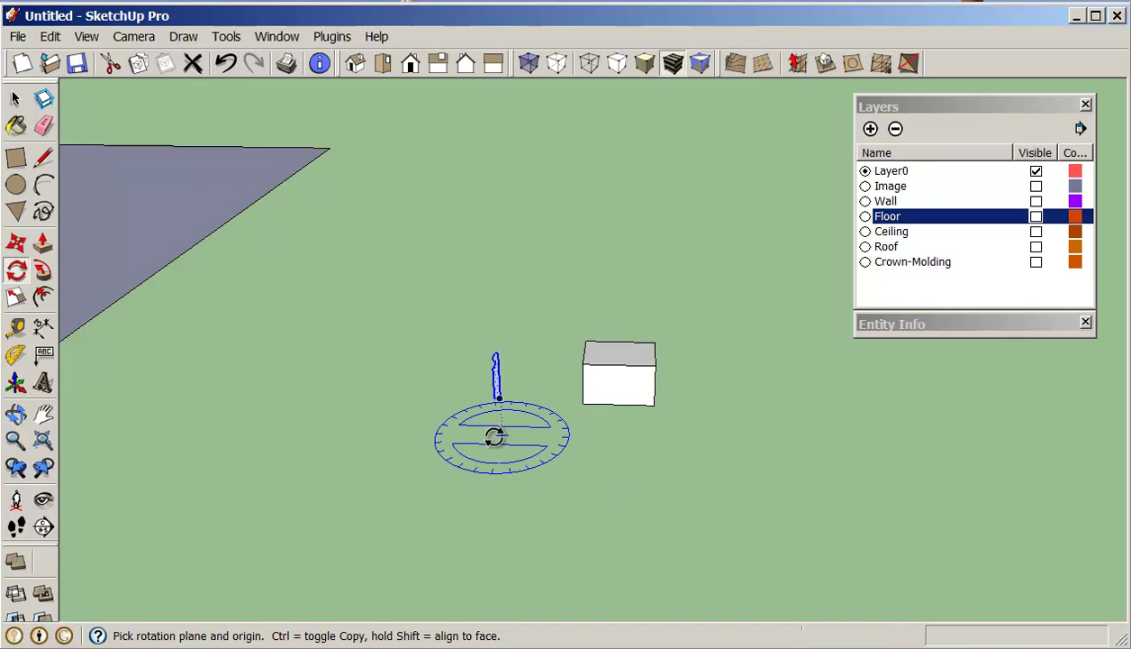
{"action": "left_click", "coordinate": [506, 393]}
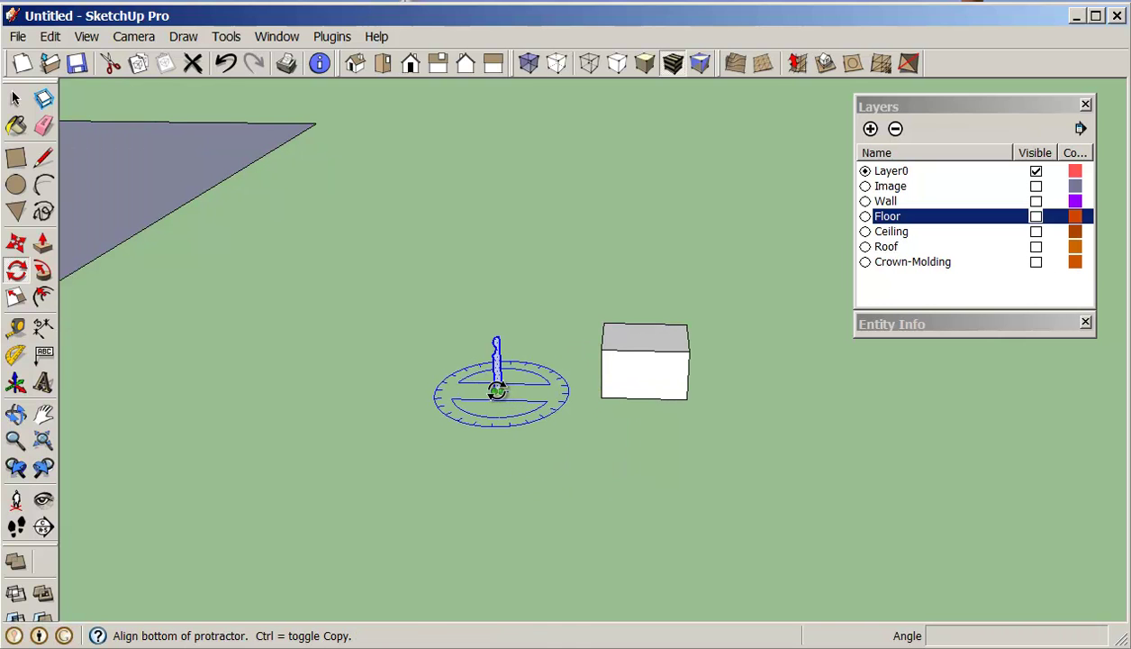
{"action": "left_click", "coordinate": [495, 391]}
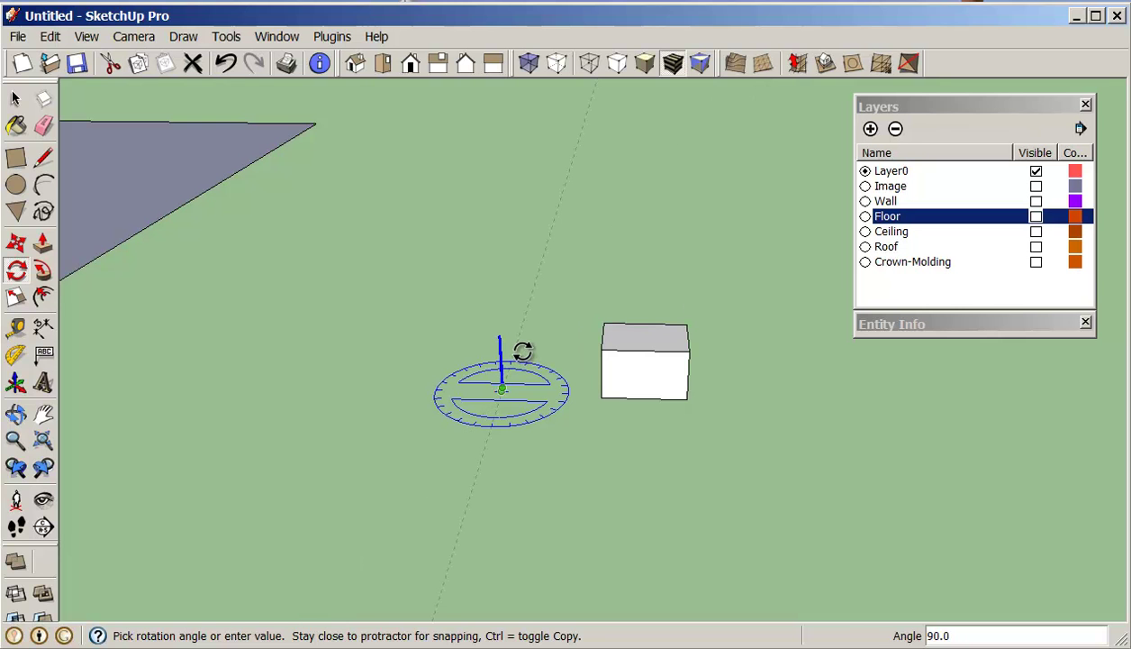
{"action": "left_click", "coordinate": [523, 351]}
{"action": "middle_click_drag", "start_coordinate": [543, 379], "coordinate": [648, 475]}
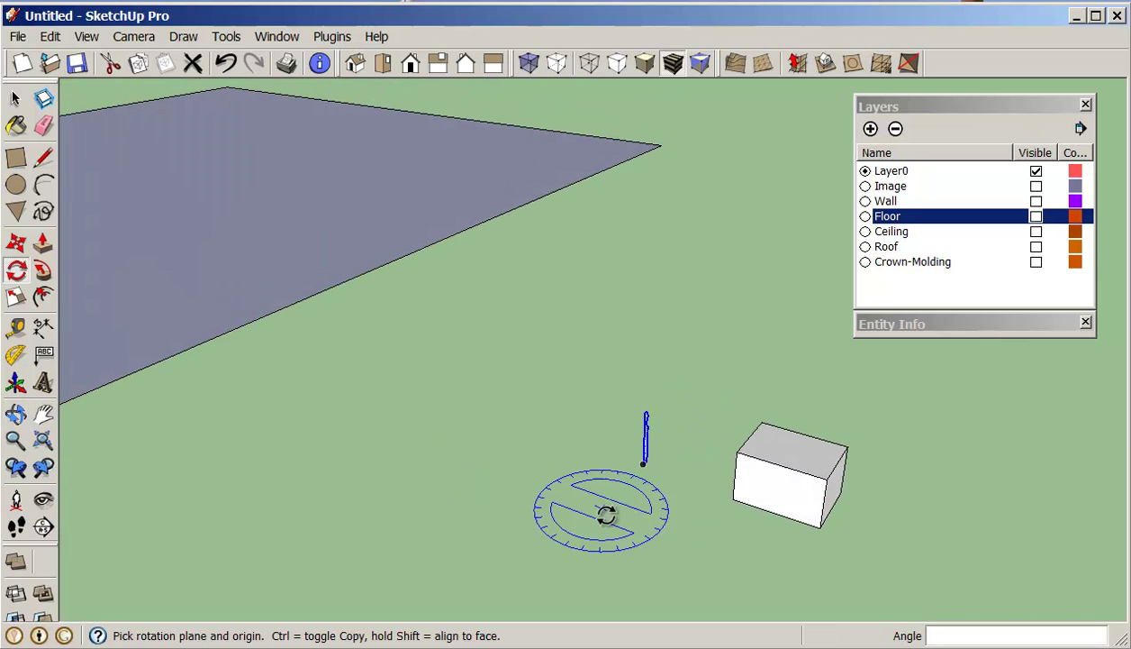
Turn the profile a further 180° so it faces the opposite way.
{"action": "scroll", "coordinate": [641, 455], "scroll_direction": "up", "scroll_amount": 2}
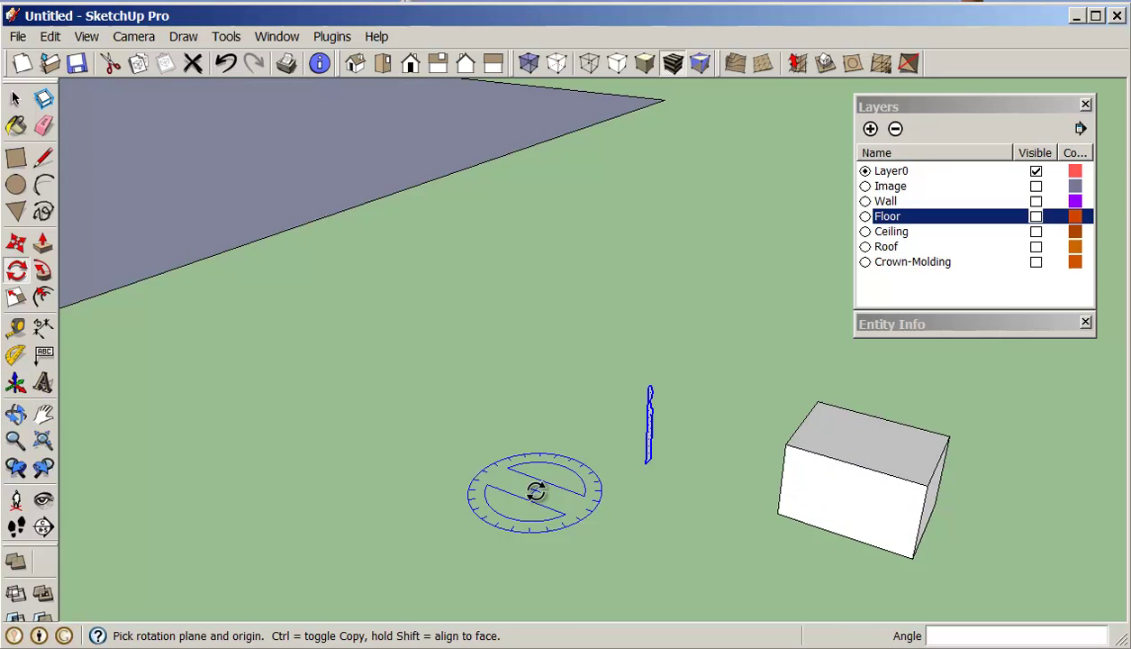
{"action": "left_click_drag", "start_coordinate": [648, 461], "coordinate": [661, 453]}
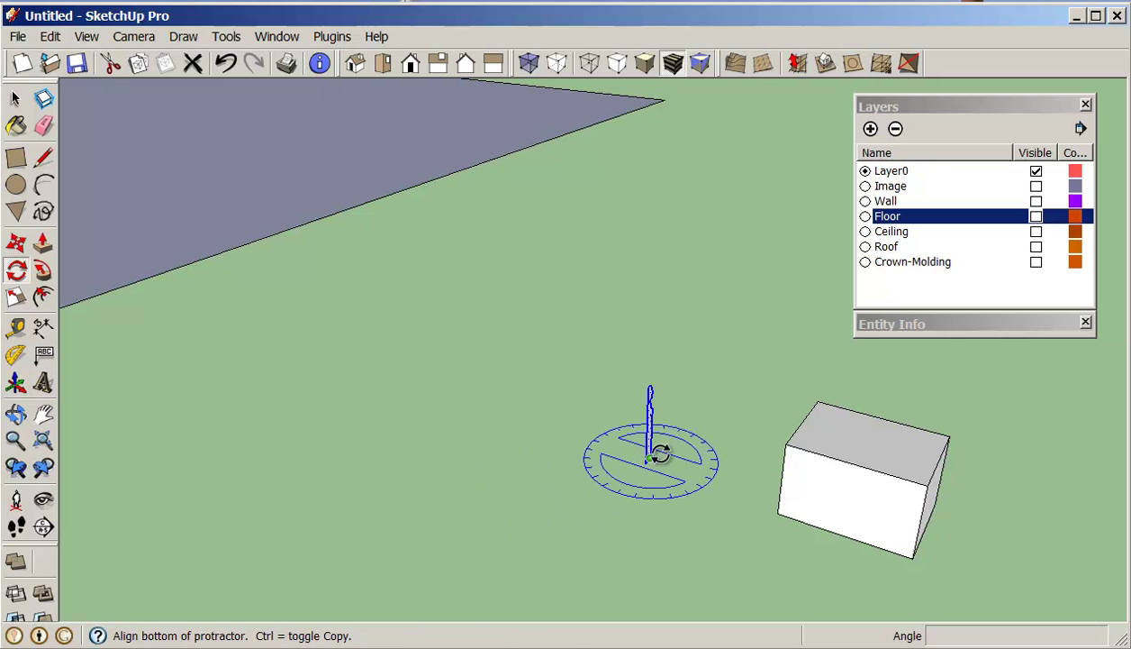
{"action": "left_click", "coordinate": [659, 455]}
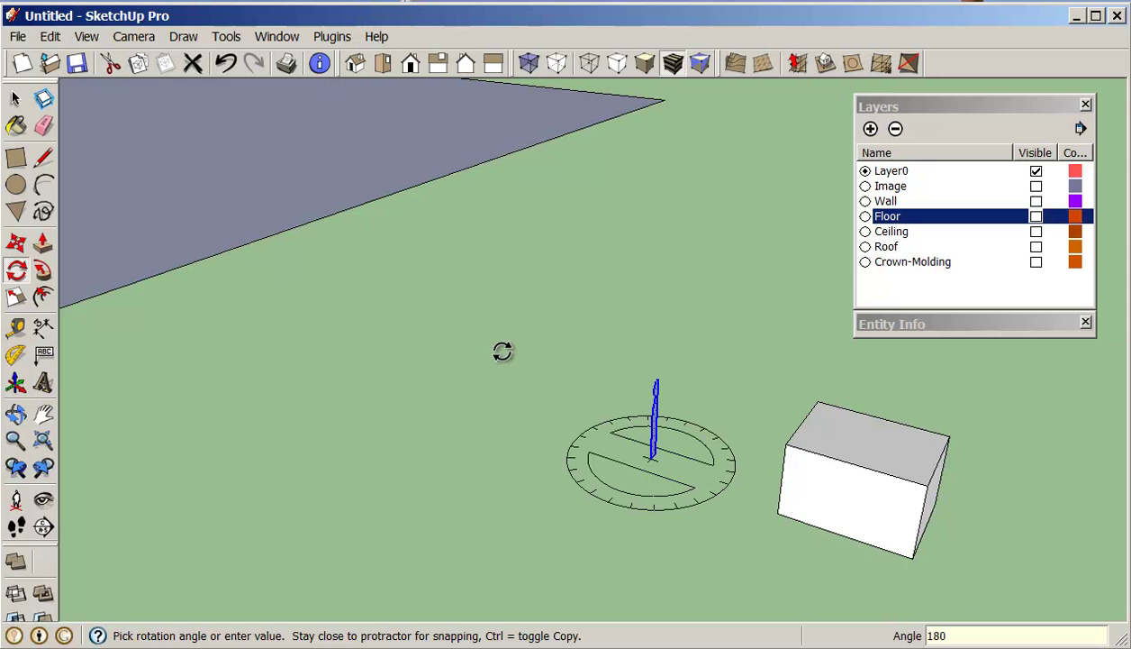
{"action": "left_click", "coordinate": [502, 351]}
{"action": "scroll", "coordinate": [504, 388], "scroll_direction": "down", "scroll_amount": 3}
{"action": "middle_click_drag", "start_coordinate": [464, 389], "coordinate": [613, 550]}
{"action": "middle_click_drag", "start_coordinate": [1018, 543], "coordinate": [757, 472]}
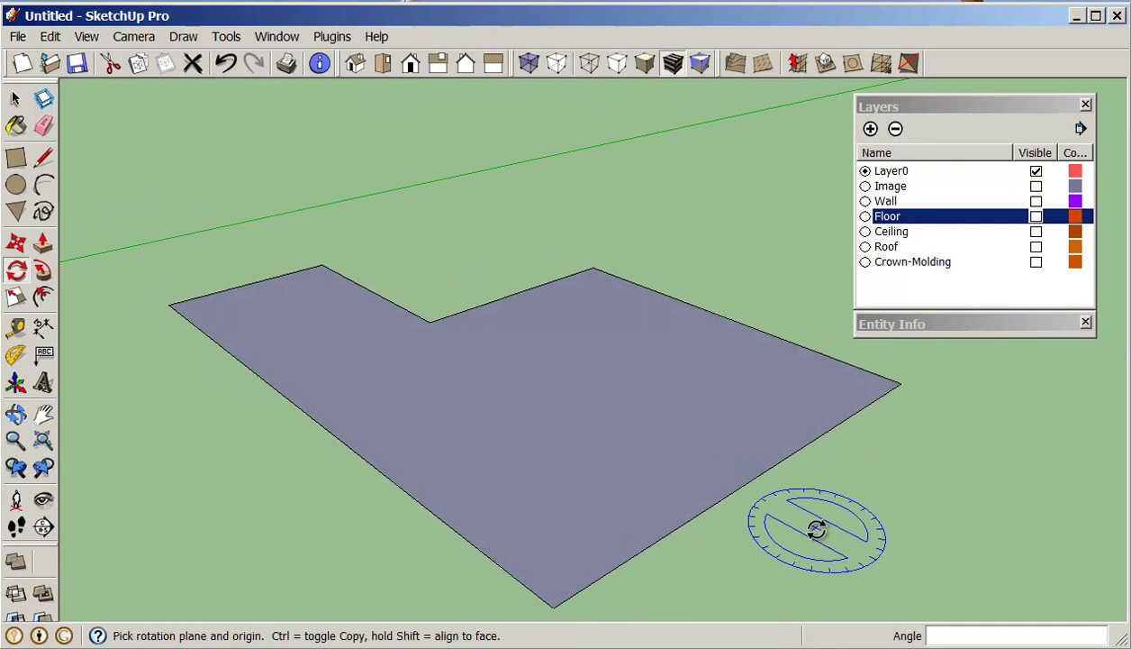
Move the upright profile by its base onto the L-shaped floor's inside corner.
{"action": "middle_click_drag", "start_coordinate": [884, 546], "coordinate": [833, 477]}
{"action": "scroll", "coordinate": [833, 479], "scroll_direction": "up", "scroll_amount": 3}
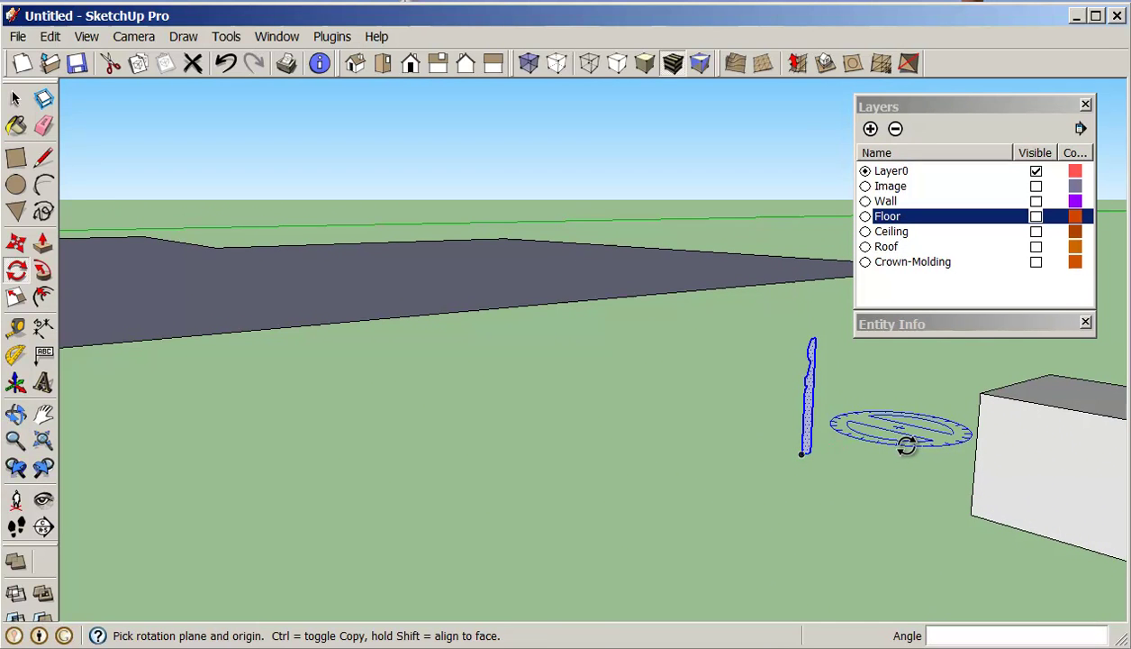
{"action": "key", "text": "m"}
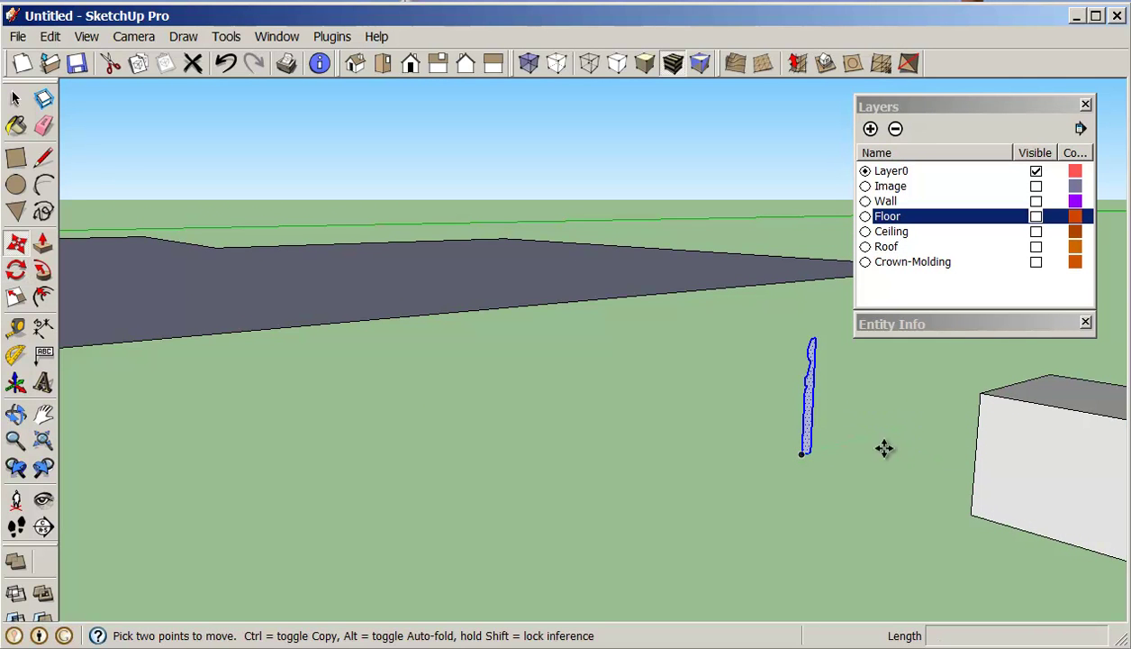
{"action": "left_click", "coordinate": [816, 454]}
{"action": "middle_click_drag", "start_coordinate": [818, 442], "coordinate": [677, 383]}
{"action": "scroll", "coordinate": [852, 462], "scroll_direction": "up", "scroll_amount": 2}
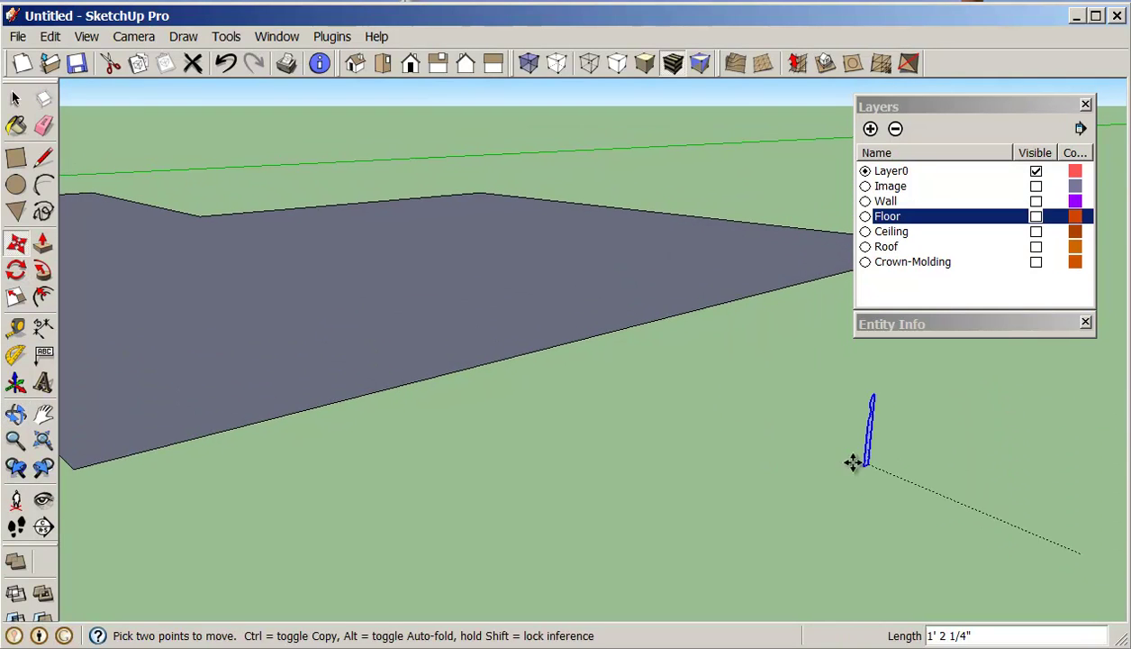
{"action": "middle_click_drag", "start_coordinate": [852, 462], "coordinate": [660, 386]}
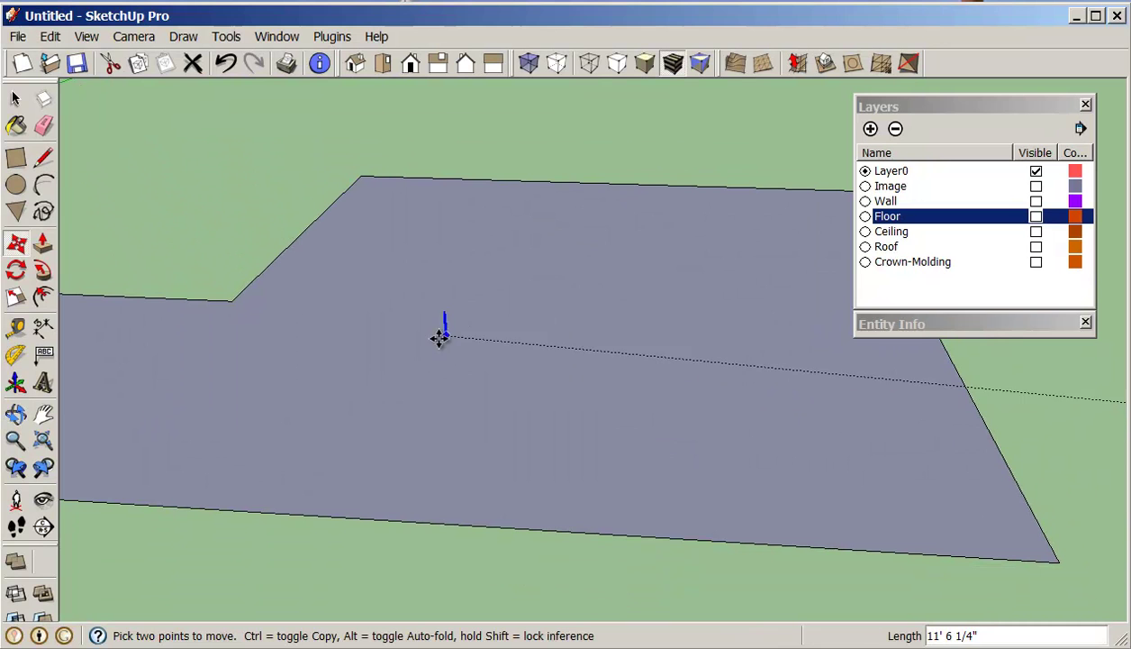
{"action": "left_click", "coordinate": [210, 300]}
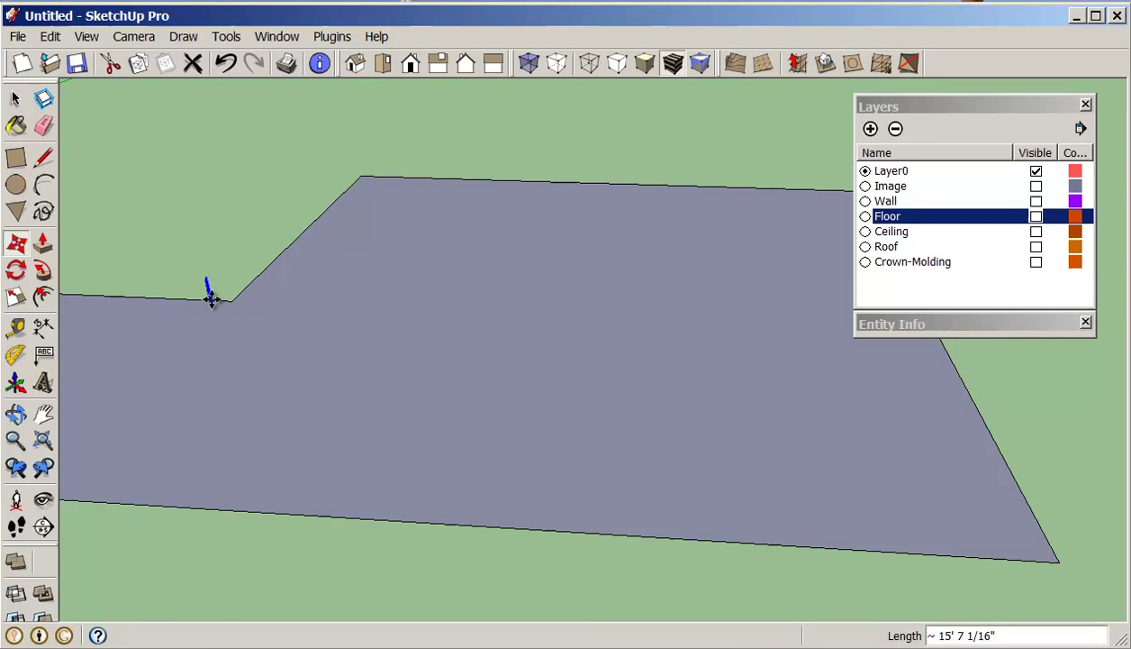
{"action": "middle_click_drag", "start_coordinate": [211, 300], "coordinate": [247, 377]}
{"action": "middle_click_drag", "start_coordinate": [390, 396], "coordinate": [325, 377]}
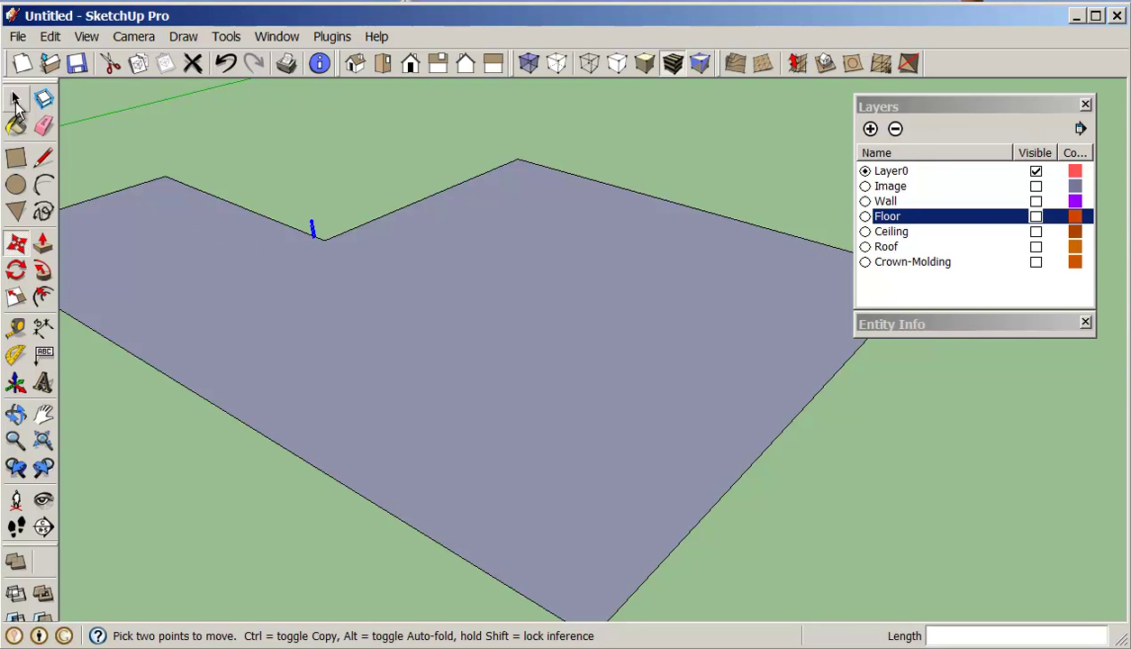
Sweep the baseboard profile along the L-shaped floor face's edges using Follow Me.
{"action": "left_click", "coordinate": [15, 102]}
{"action": "left_click", "coordinate": [406, 360]}
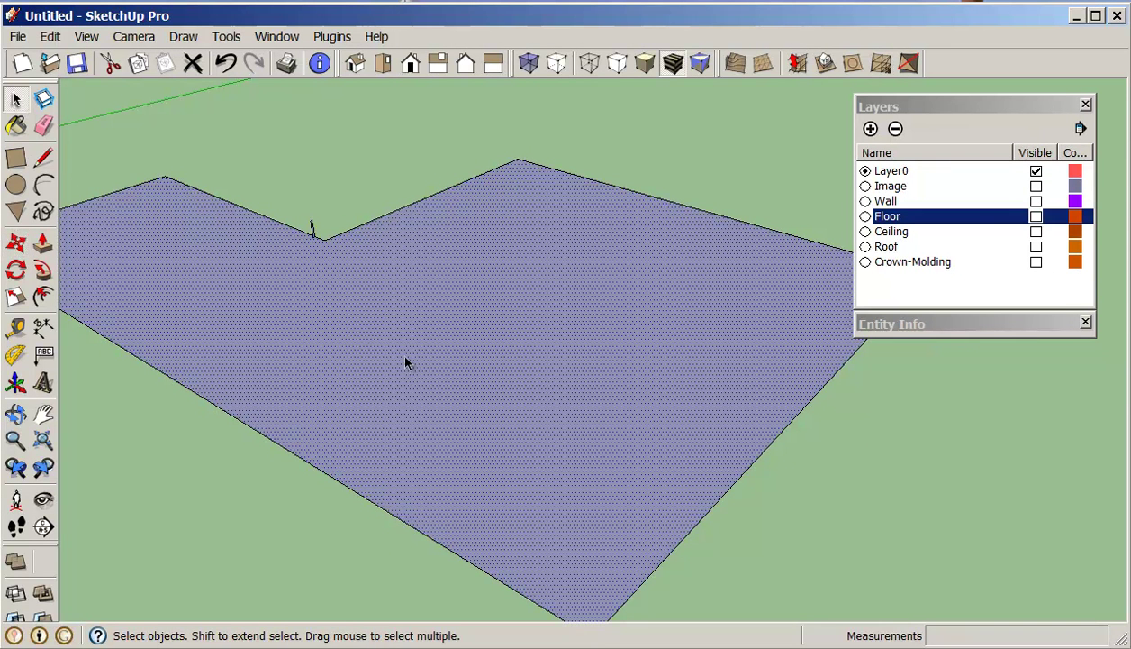
{"action": "left_click", "coordinate": [42, 270]}
{"action": "scroll", "coordinate": [270, 251], "scroll_direction": "up", "scroll_amount": 5}
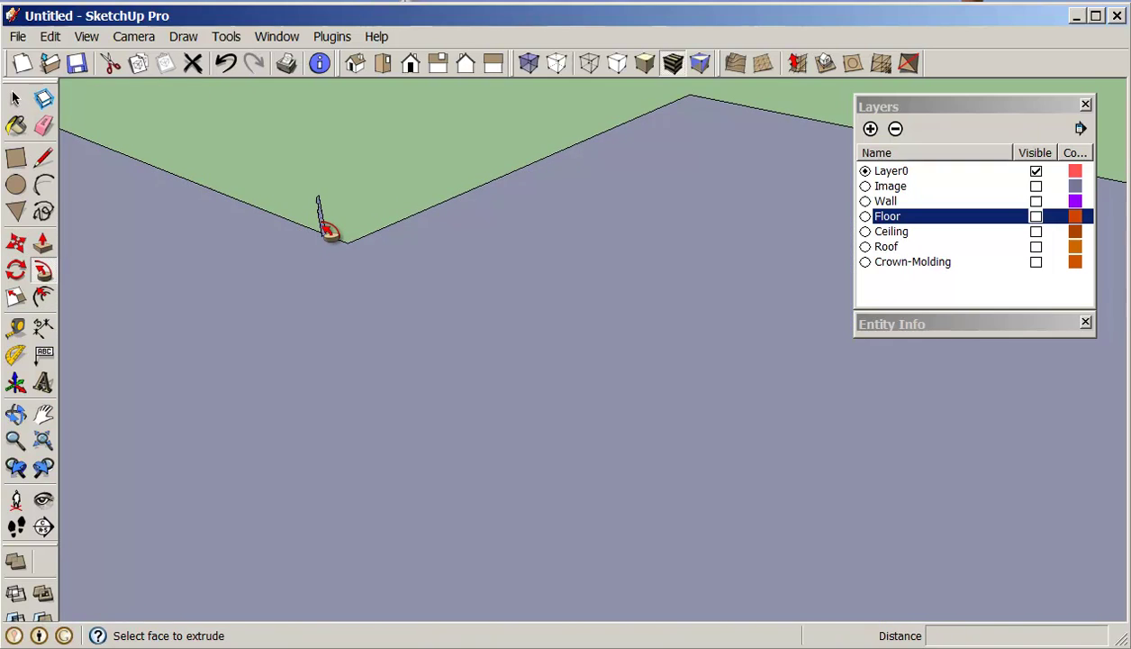
{"action": "scroll", "coordinate": [324, 230], "scroll_direction": "down", "scroll_amount": 10}
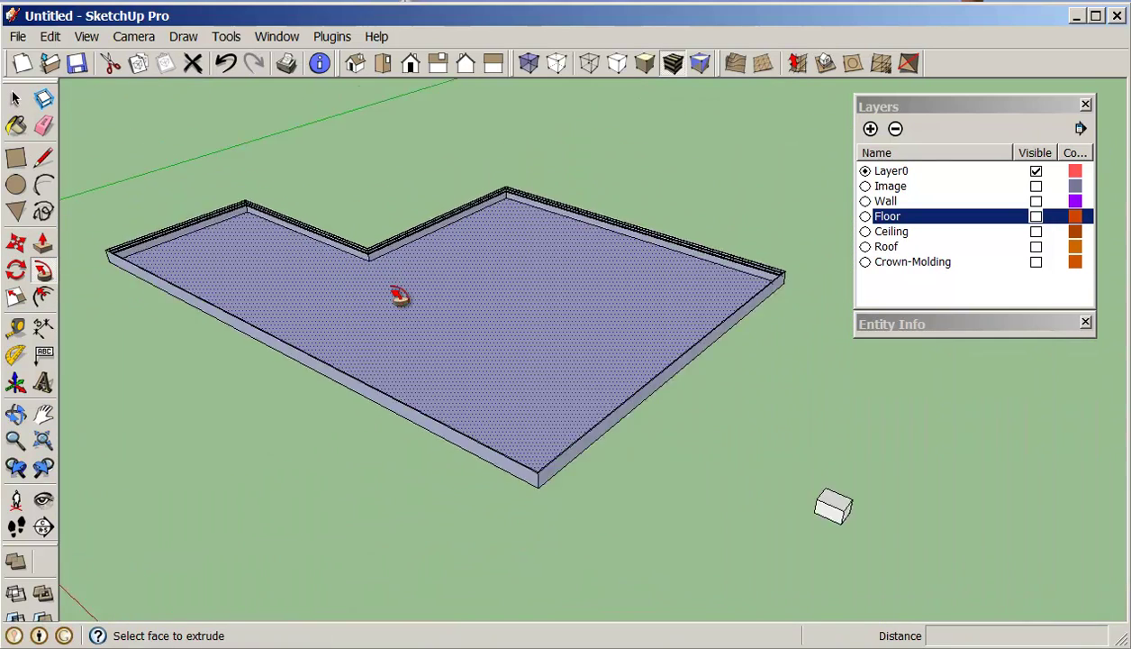
{"action": "middle_click_drag", "start_coordinate": [408, 338], "coordinate": [450, 342]}
{"action": "left_click", "coordinate": [15, 99]}
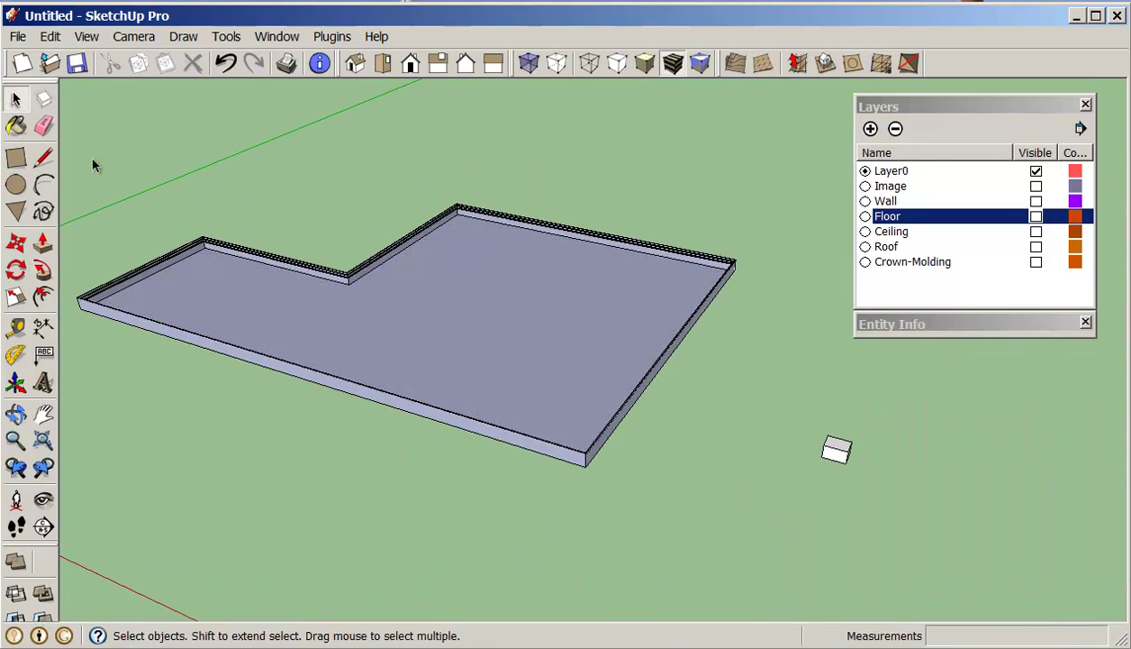
Hide the floor face and orbit to inspect the freestanding baseboard ring.
{"action": "right_click", "coordinate": [446, 326]}
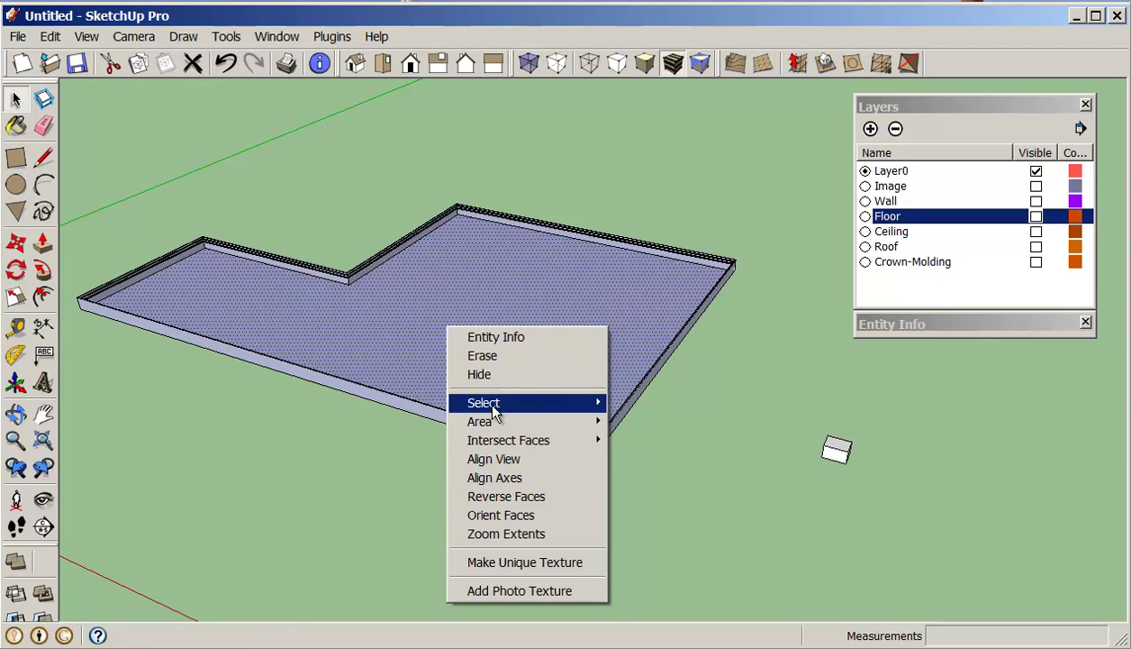
{"action": "left_click", "coordinate": [485, 373]}
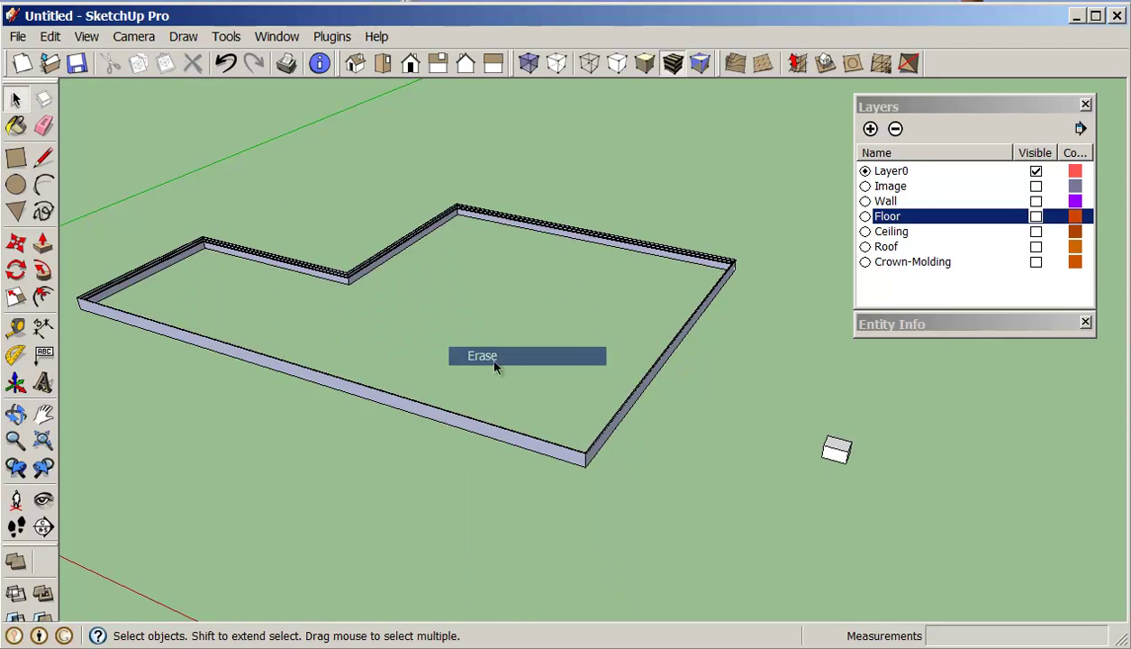
{"action": "middle_click_drag", "start_coordinate": [540, 378], "coordinate": [692, 350]}
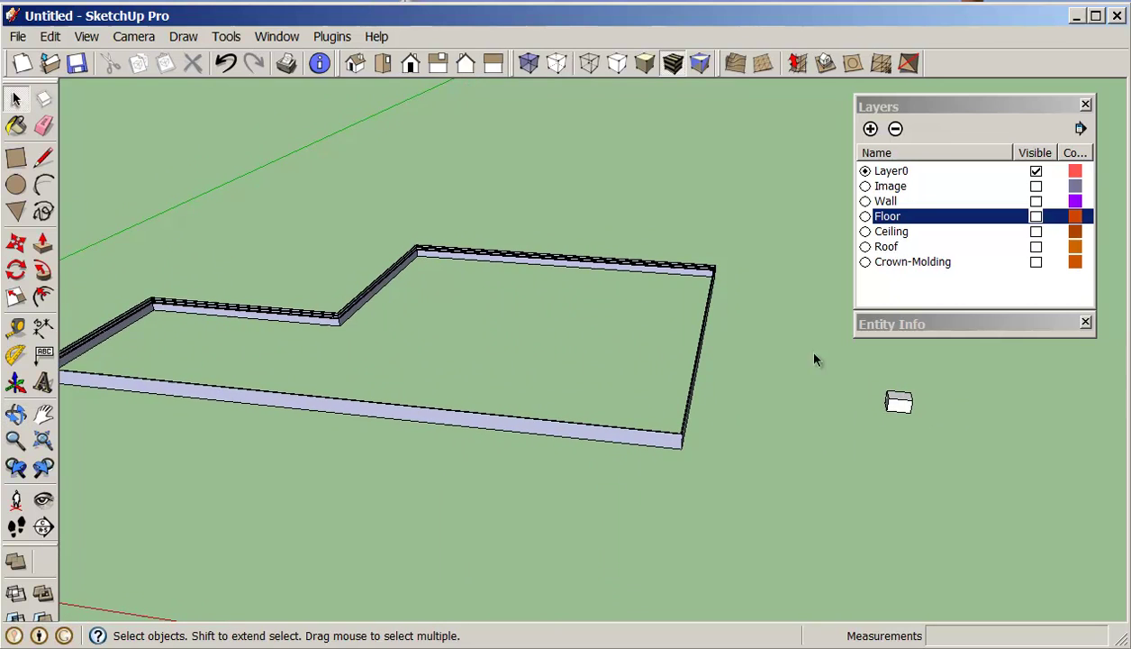
{"action": "middle_click_drag", "start_coordinate": [877, 383], "coordinate": [927, 311]}
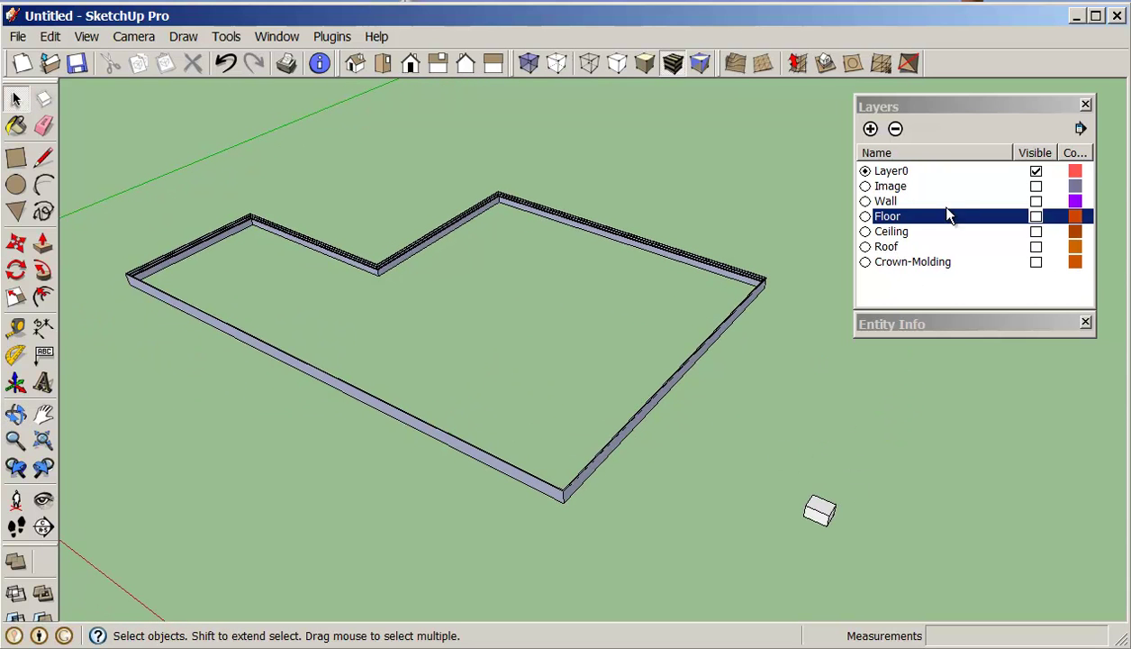
Make the Floor layer visible and orbit toward the floor's notch.
{"action": "left_click", "coordinate": [1036, 217]}
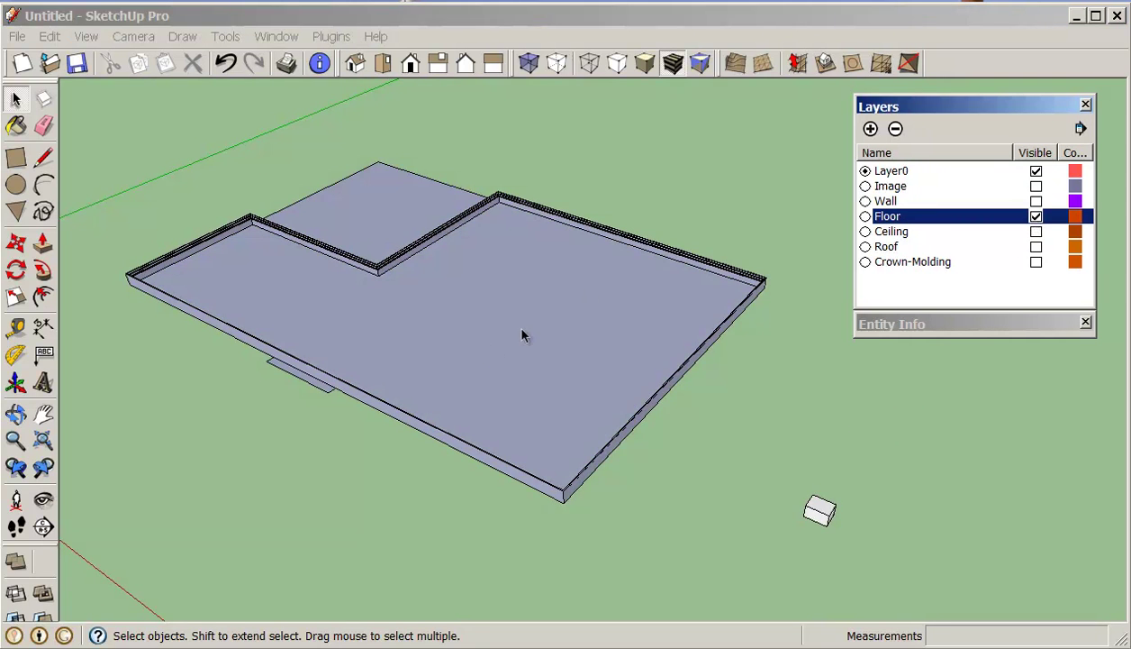
{"action": "middle_click_drag", "start_coordinate": [523, 336], "coordinate": [366, 500]}
{"action": "scroll", "coordinate": [358, 477], "scroll_direction": "up", "scroll_amount": 2}
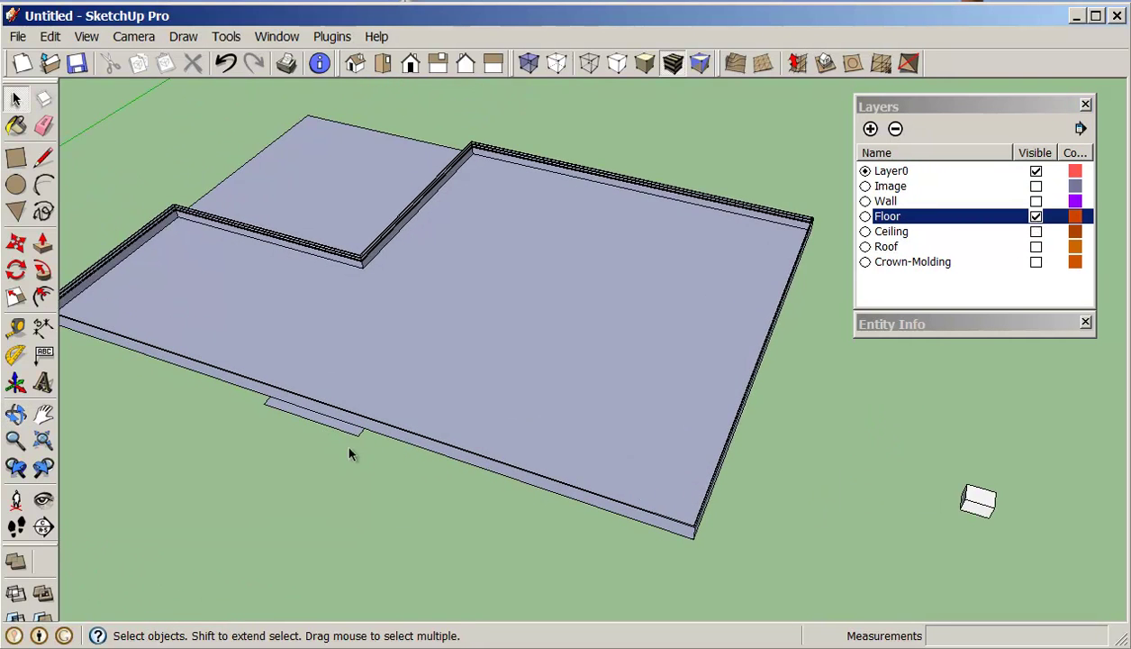
{"action": "middle_click_drag", "start_coordinate": [351, 453], "coordinate": [242, 474]}
{"action": "middle_click_drag", "start_coordinate": [459, 290], "coordinate": [404, 328]}
{"action": "scroll", "coordinate": [393, 286], "scroll_direction": "up", "scroll_amount": 2}
{"action": "middle_click_drag", "start_coordinate": [393, 286], "coordinate": [527, 261]}
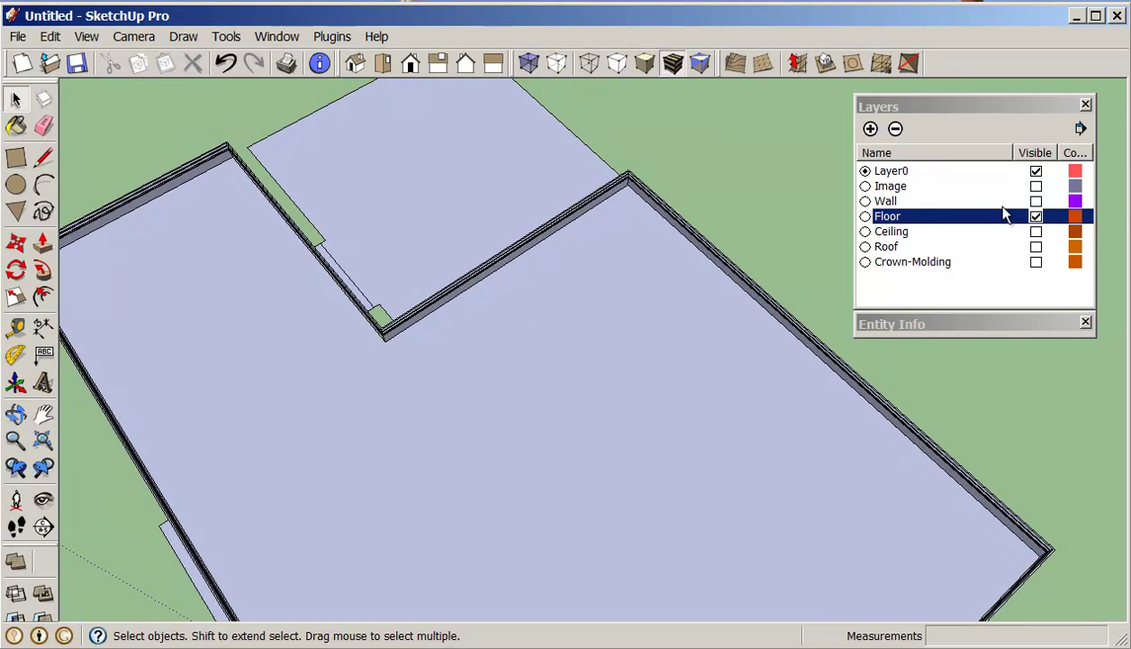
Make the Wall layer visible and orbit down to the wall with the door and window.
{"action": "left_click", "coordinate": [1036, 201]}
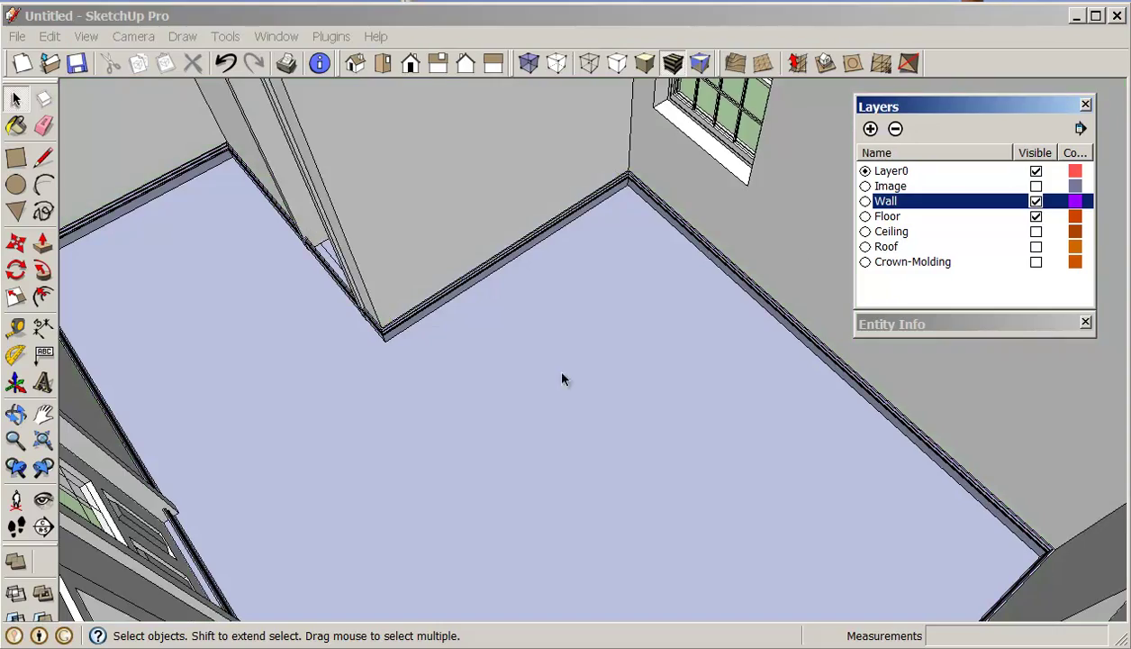
{"action": "middle_click_drag", "start_coordinate": [561, 378], "coordinate": [529, 424]}
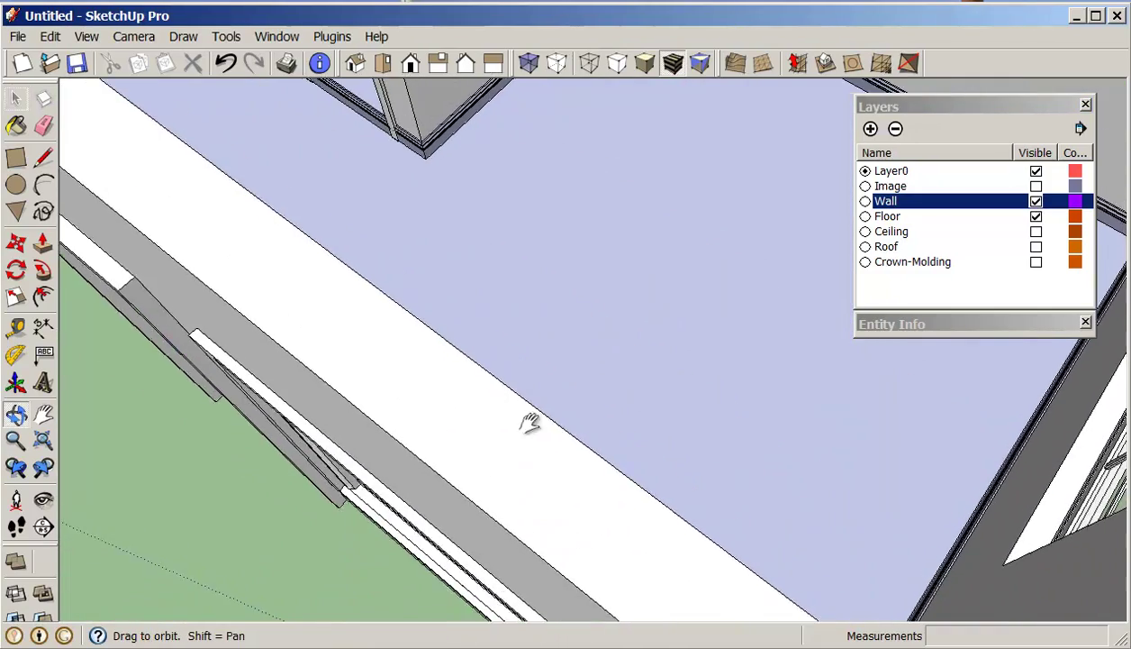
{"action": "middle_click_drag", "start_coordinate": [421, 176], "coordinate": [629, 256]}
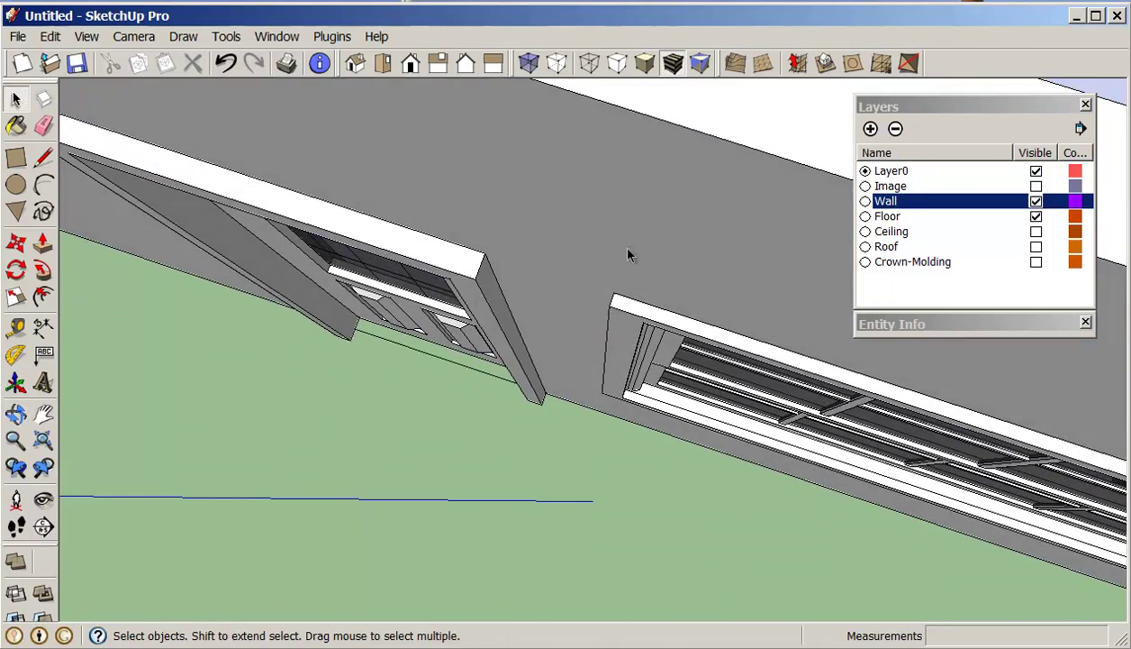
{"action": "middle_click_drag", "start_coordinate": [805, 230], "coordinate": [407, 203]}
{"action": "middle_click_drag", "start_coordinate": [525, 214], "coordinate": [124, 249], "text": "shift"}
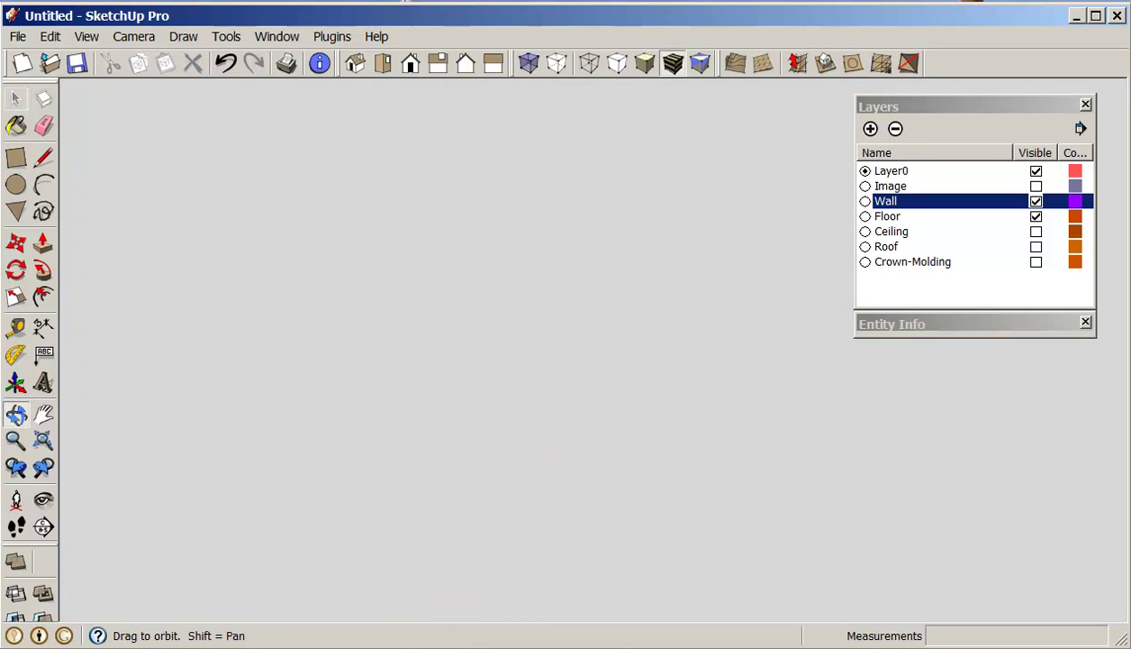
Zoom to fit the whole house, then orbit and zoom in toward a doorway.
{"action": "key", "text": "space"}
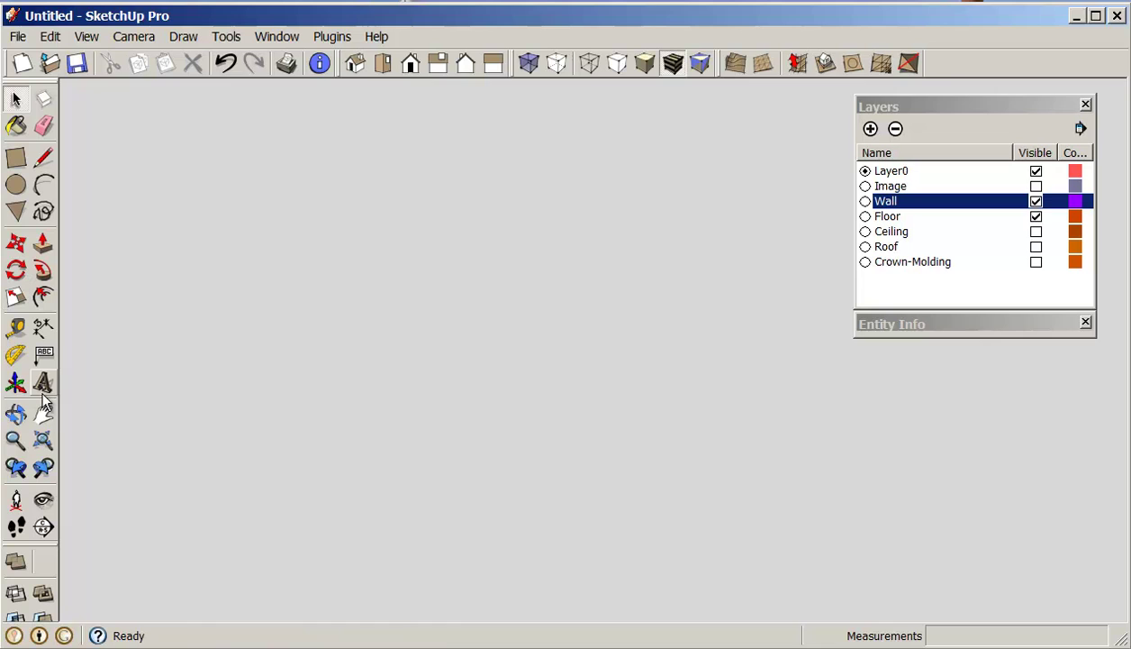
{"action": "left_click", "coordinate": [43, 439]}
{"action": "middle_click_drag", "start_coordinate": [581, 309], "coordinate": [445, 374]}
{"action": "scroll", "coordinate": [460, 343], "scroll_direction": "up", "scroll_amount": 5}
{"action": "scroll", "coordinate": [424, 378], "scroll_direction": "up", "scroll_amount": 3}
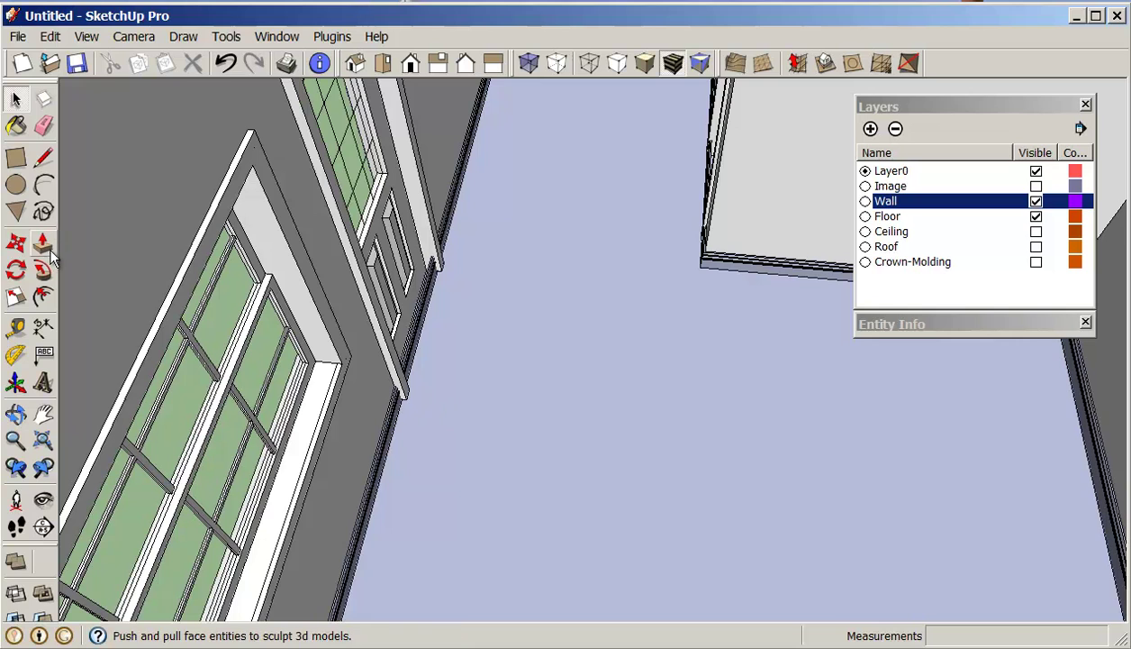
Draw a rectangle across the baseboard at the first door opening, snapping to the door trim.
{"action": "left_click", "coordinate": [16, 157]}
{"action": "middle_click_drag", "start_coordinate": [532, 386], "coordinate": [403, 362]}
{"action": "scroll", "coordinate": [403, 363], "scroll_direction": "up", "scroll_amount": 2}
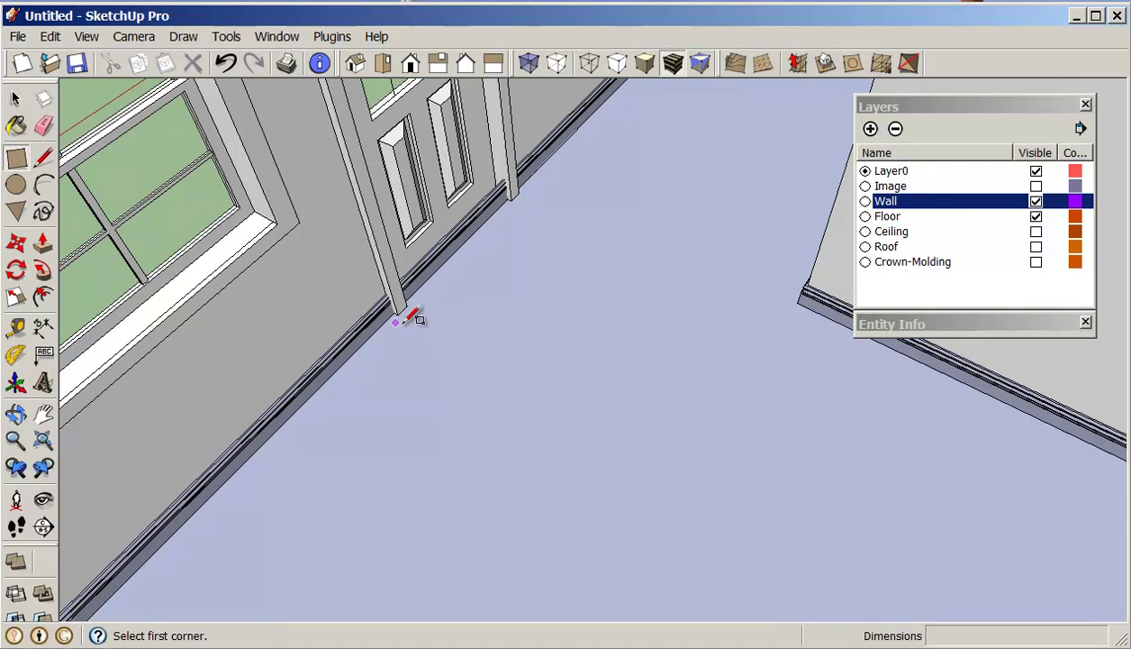
{"action": "scroll", "coordinate": [406, 322], "scroll_direction": "up", "scroll_amount": 1}
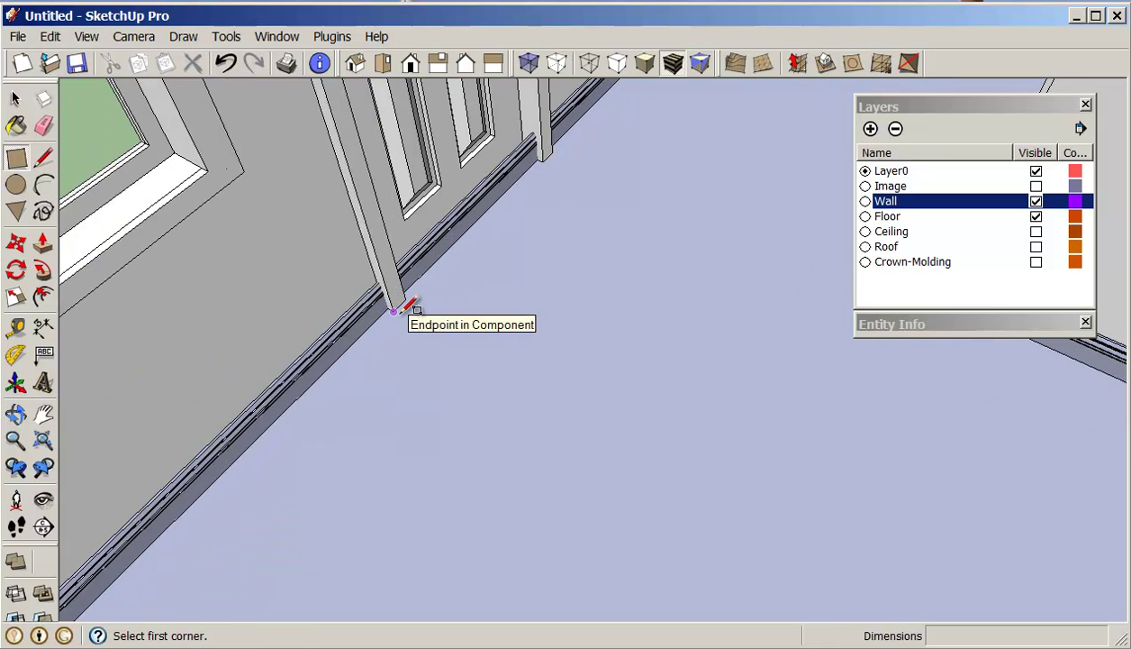
{"action": "left_click", "coordinate": [393, 311]}
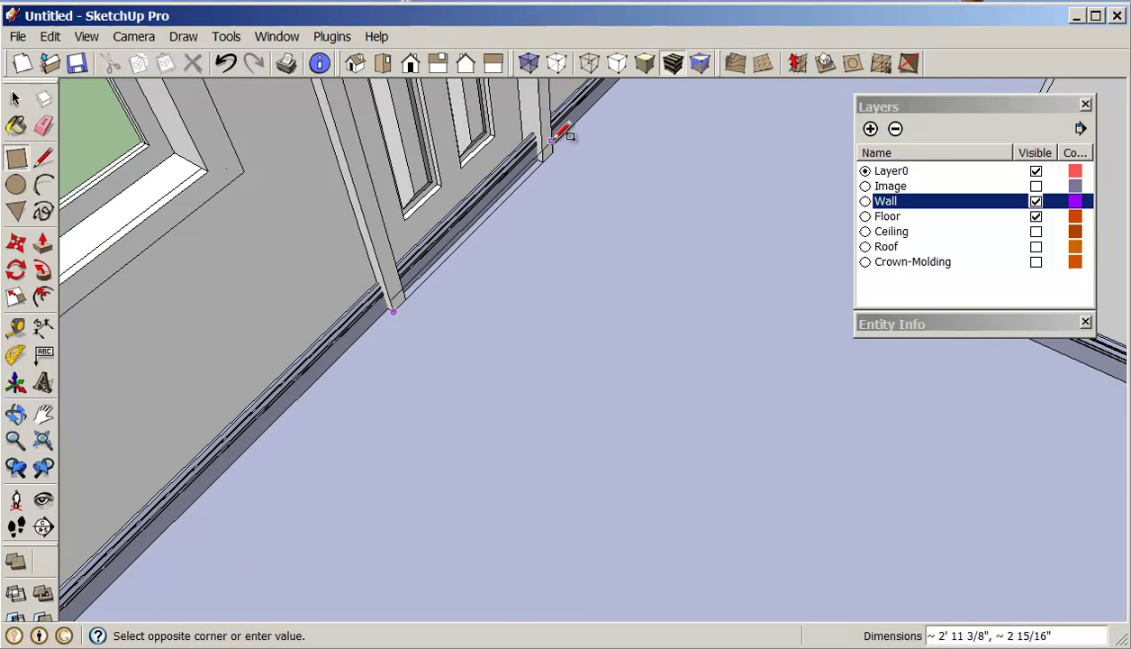
{"action": "left_click", "coordinate": [549, 102]}
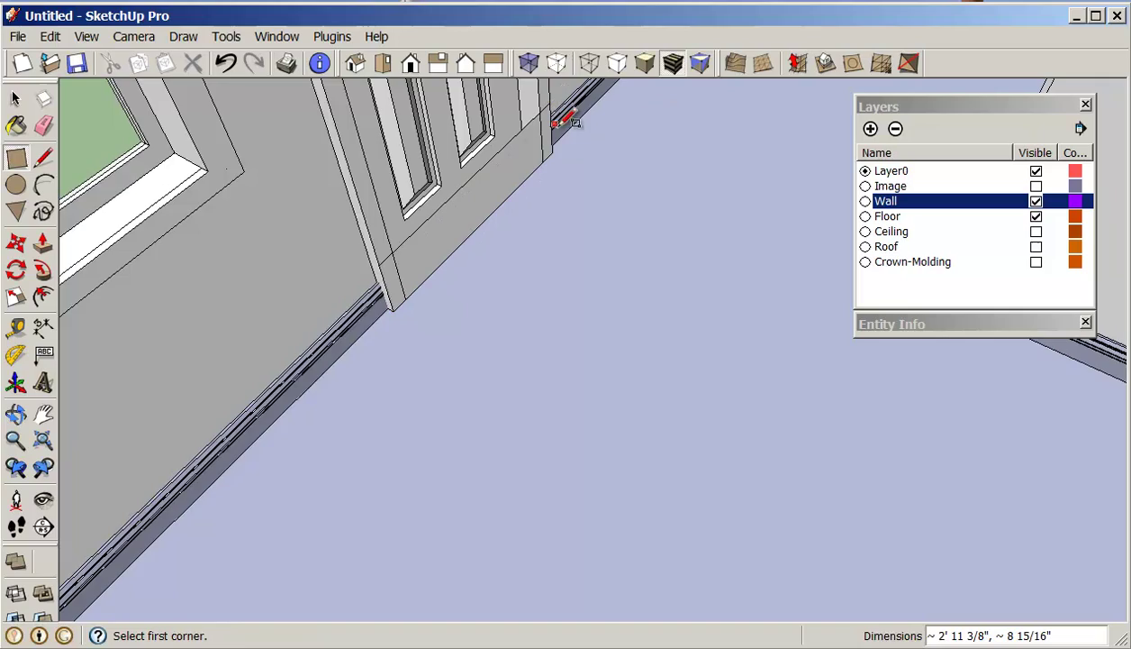
Draw a second rectangle across the baseboard at the other door opening.
{"action": "middle_click_drag", "start_coordinate": [585, 261], "coordinate": [748, 334]}
{"action": "scroll", "coordinate": [761, 311], "scroll_direction": "up", "scroll_amount": 3}
{"action": "scroll", "coordinate": [685, 152], "scroll_direction": "up", "scroll_amount": 2}
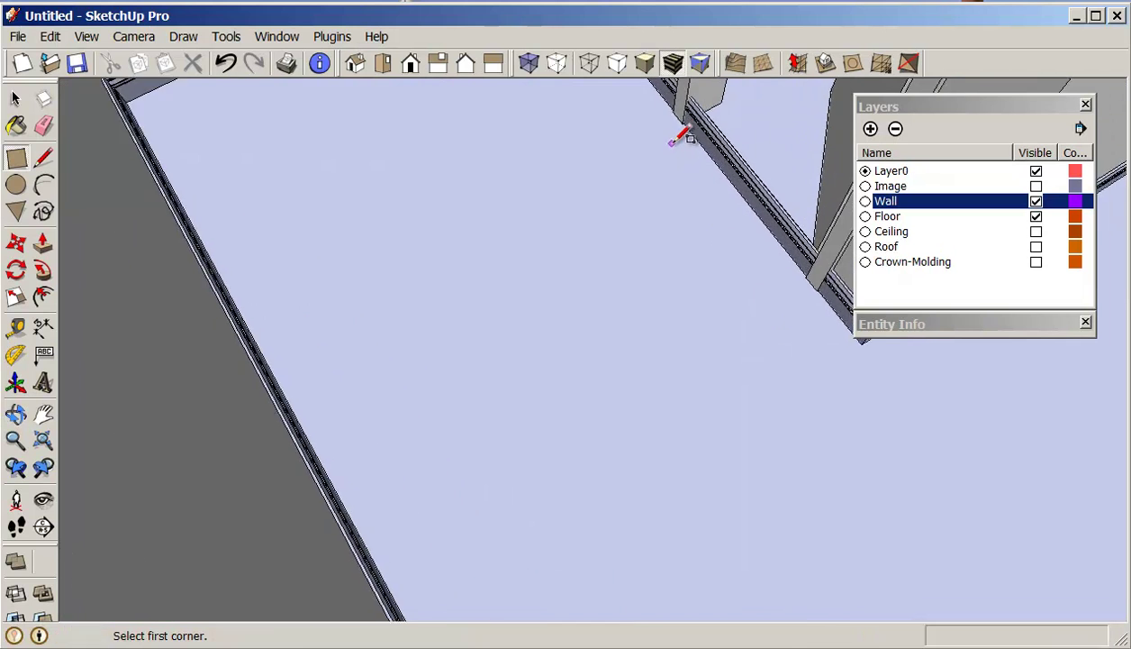
{"action": "left_click", "coordinate": [678, 110]}
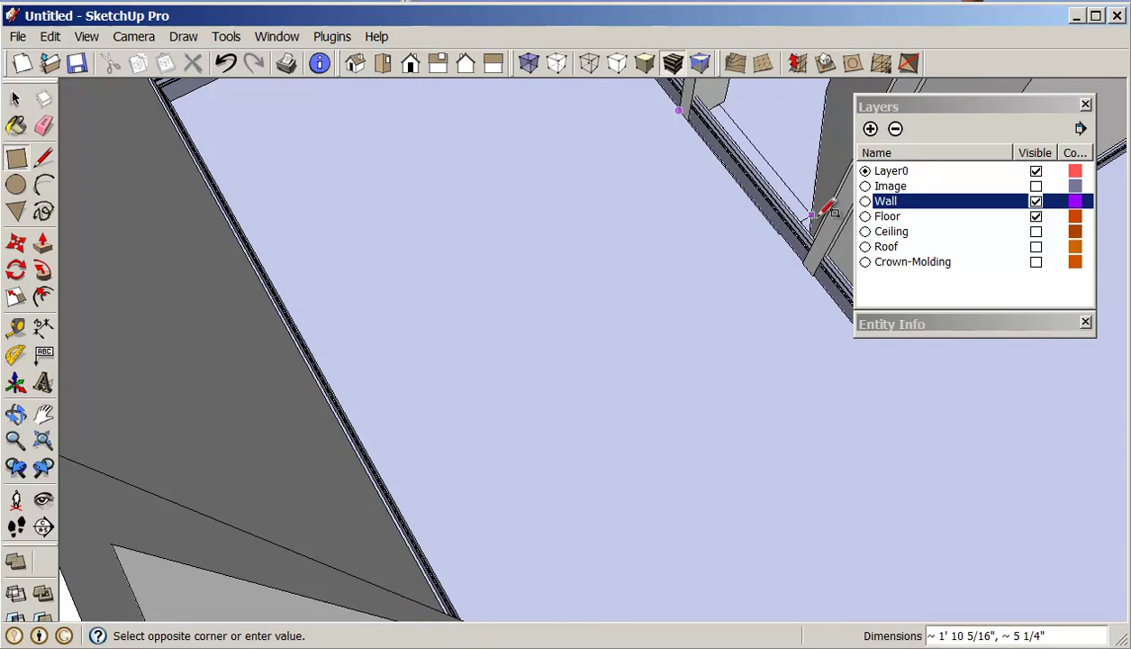
{"action": "left_click", "coordinate": [845, 221]}
{"action": "scroll", "coordinate": [842, 222], "scroll_direction": "up", "scroll_amount": 4}
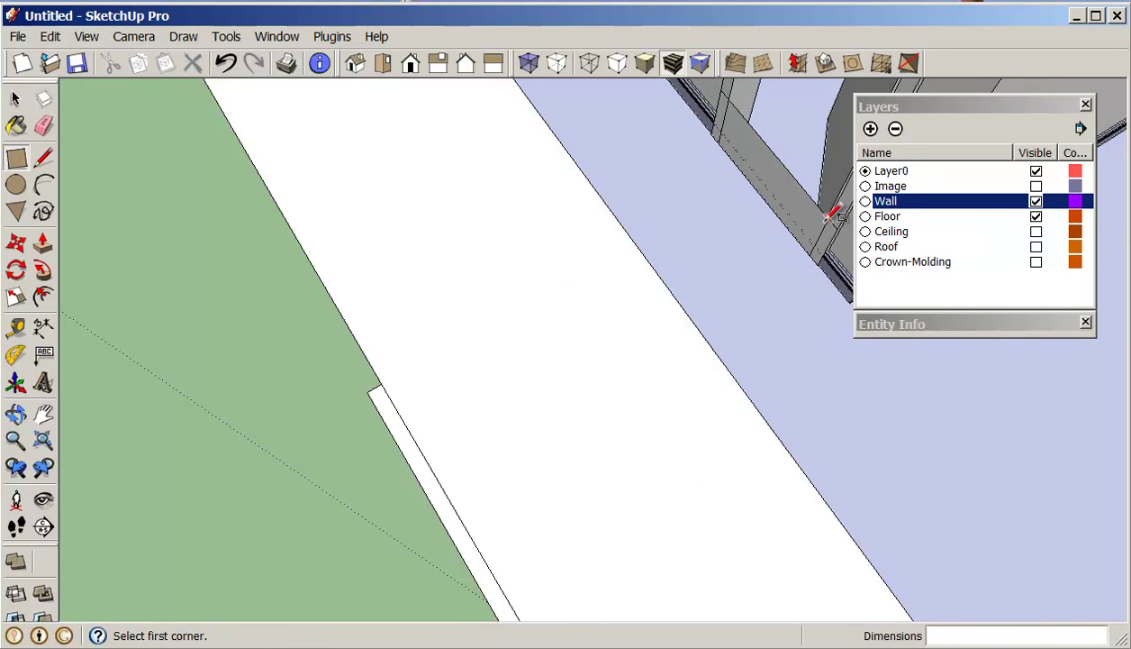
{"action": "middle_click_drag", "start_coordinate": [798, 202], "coordinate": [685, 225]}
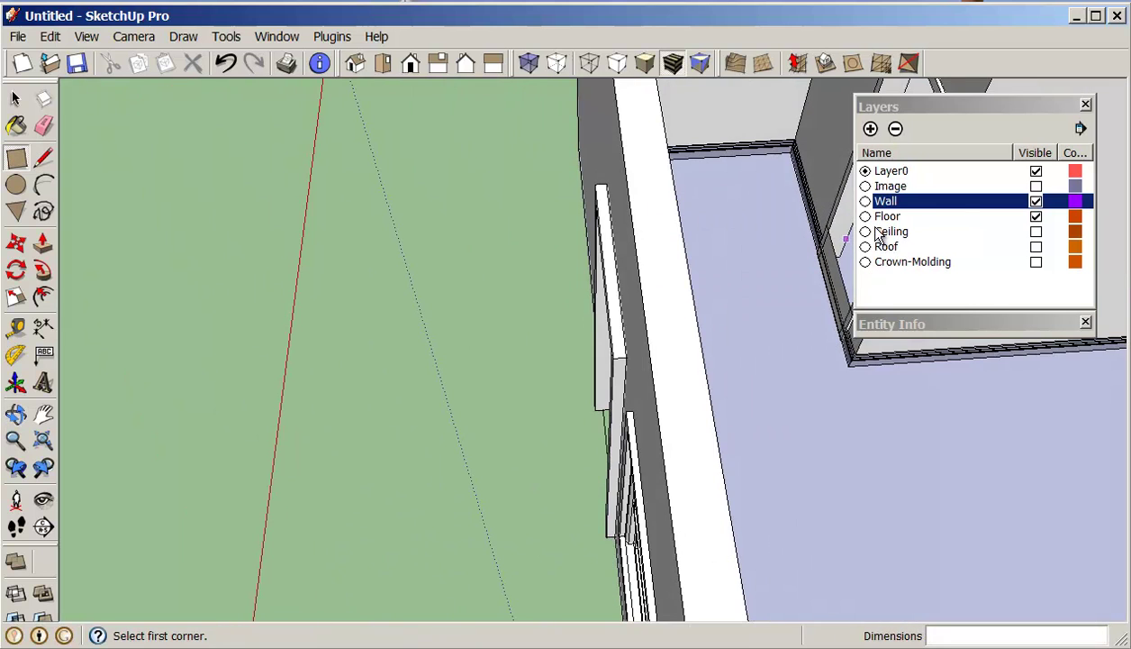
Hide the Wall and Floor layers, leaving the baseboard and rectangles visible.
{"action": "left_click", "coordinate": [1037, 201]}
{"action": "middle_click_drag", "start_coordinate": [745, 270], "coordinate": [421, 185]}
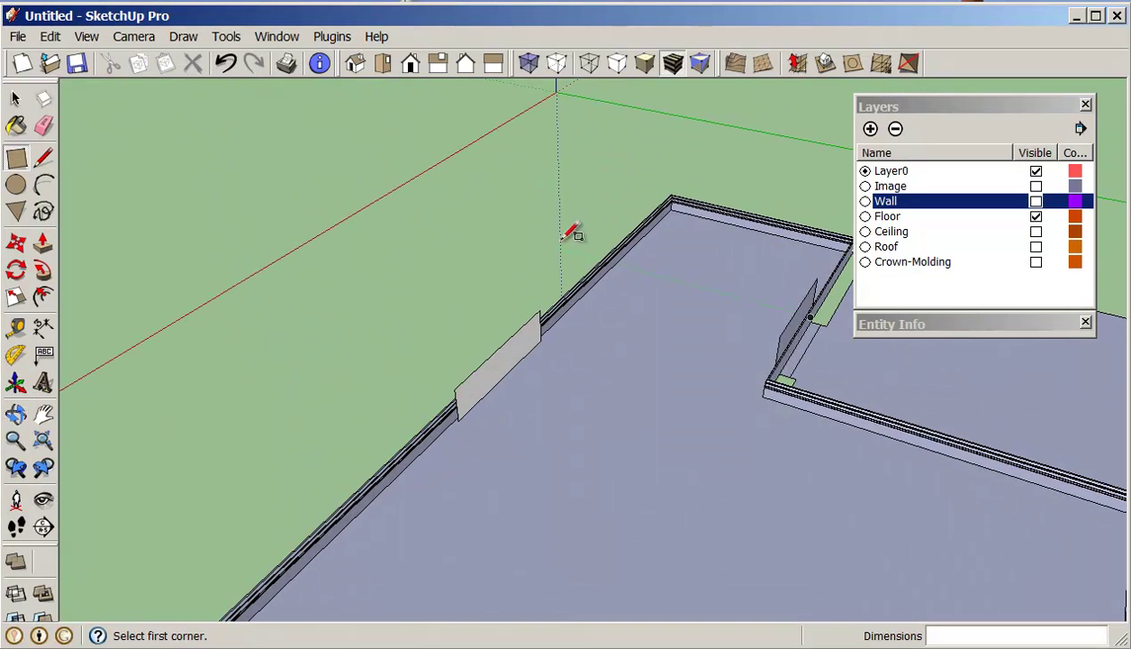
{"action": "left_click", "coordinate": [1037, 216]}
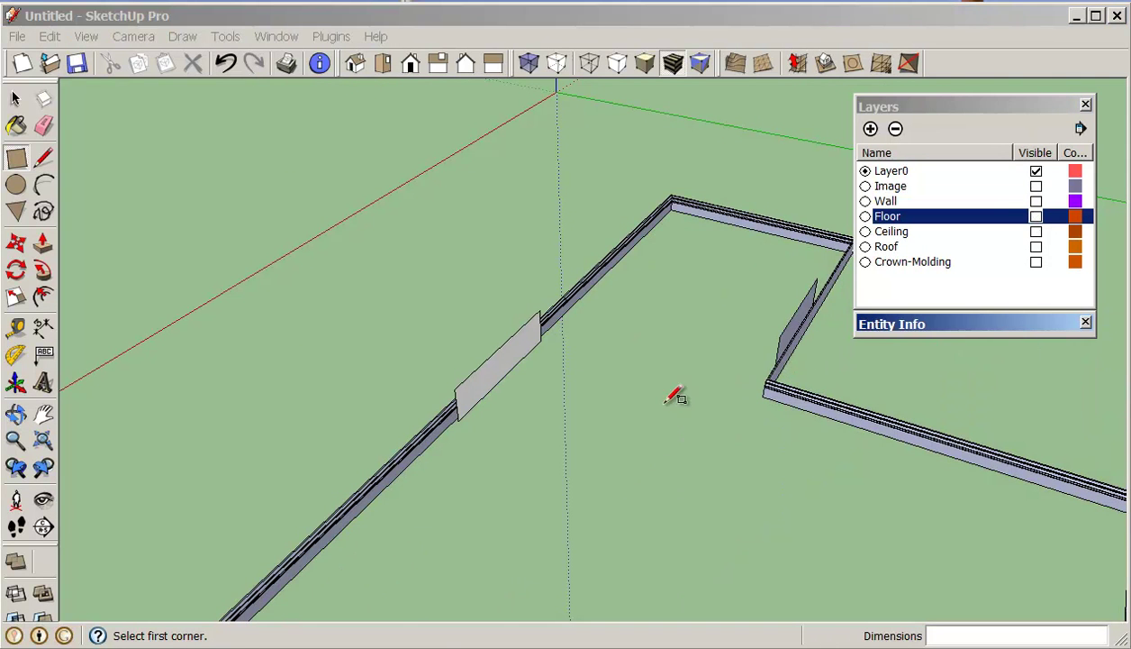
{"action": "middle_click_drag", "start_coordinate": [675, 396], "coordinate": [937, 397]}
{"action": "scroll", "coordinate": [600, 413], "scroll_direction": "up", "scroll_amount": 1}
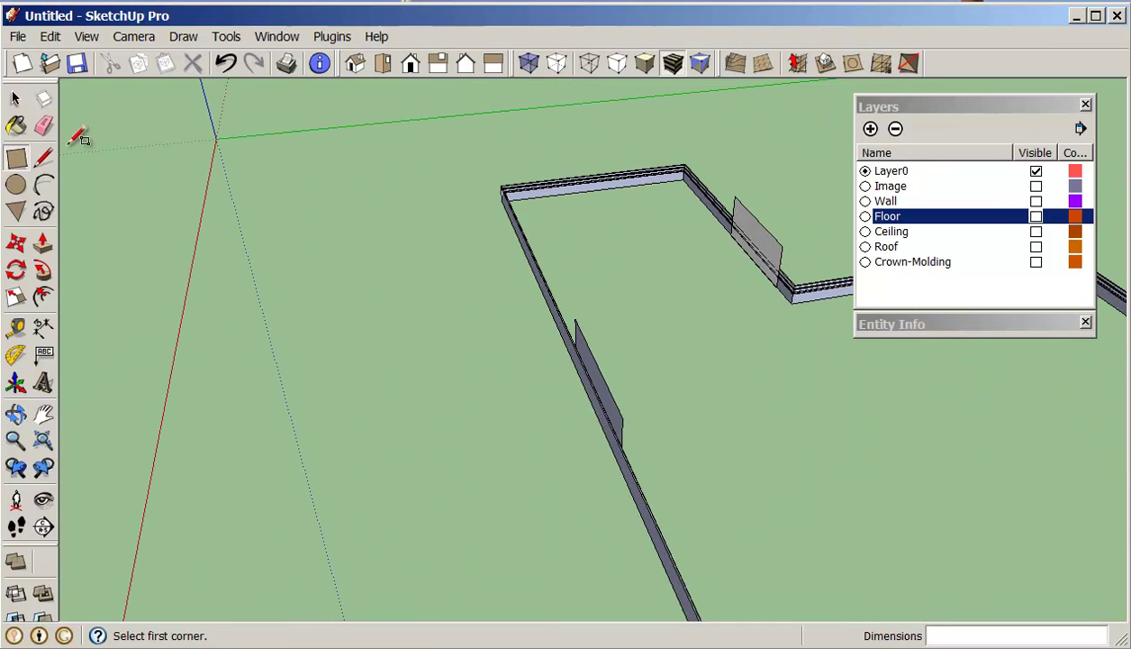
Push/Pull the near and far door rectangles into boxes.
{"action": "left_click", "coordinate": [43, 245]}
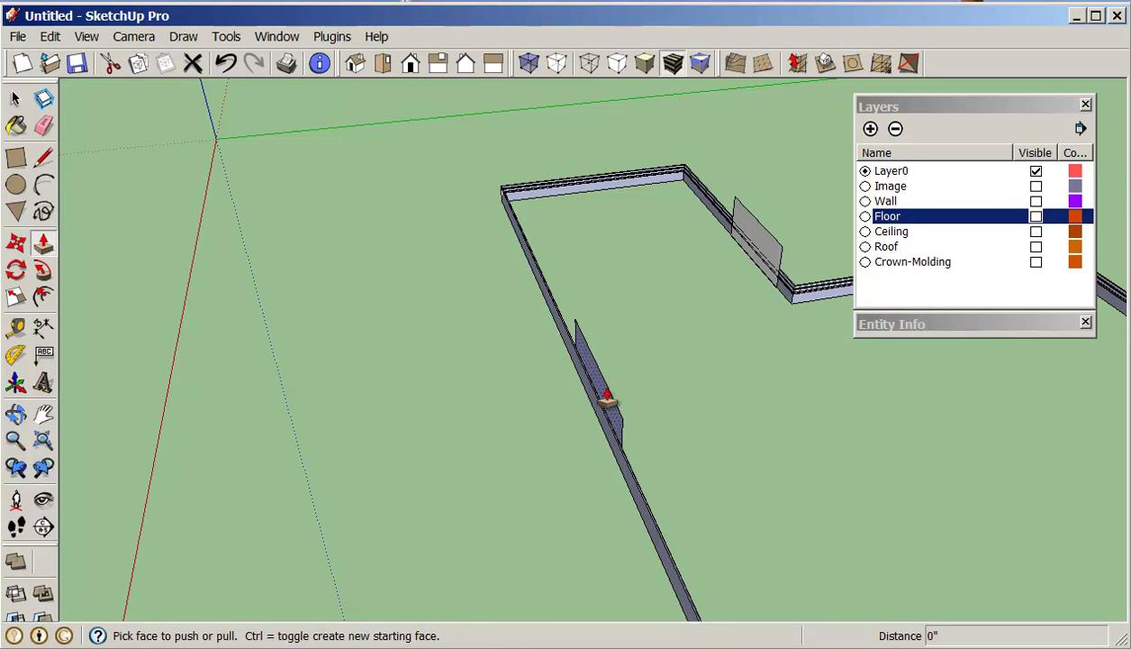
{"action": "left_click_drag", "start_coordinate": [608, 400], "coordinate": [559, 392]}
{"action": "left_click_drag", "start_coordinate": [744, 240], "coordinate": [798, 241]}
{"action": "middle_click_drag", "start_coordinate": [762, 252], "coordinate": [647, 316]}
{"action": "scroll", "coordinate": [653, 297], "scroll_direction": "up", "scroll_amount": 5}
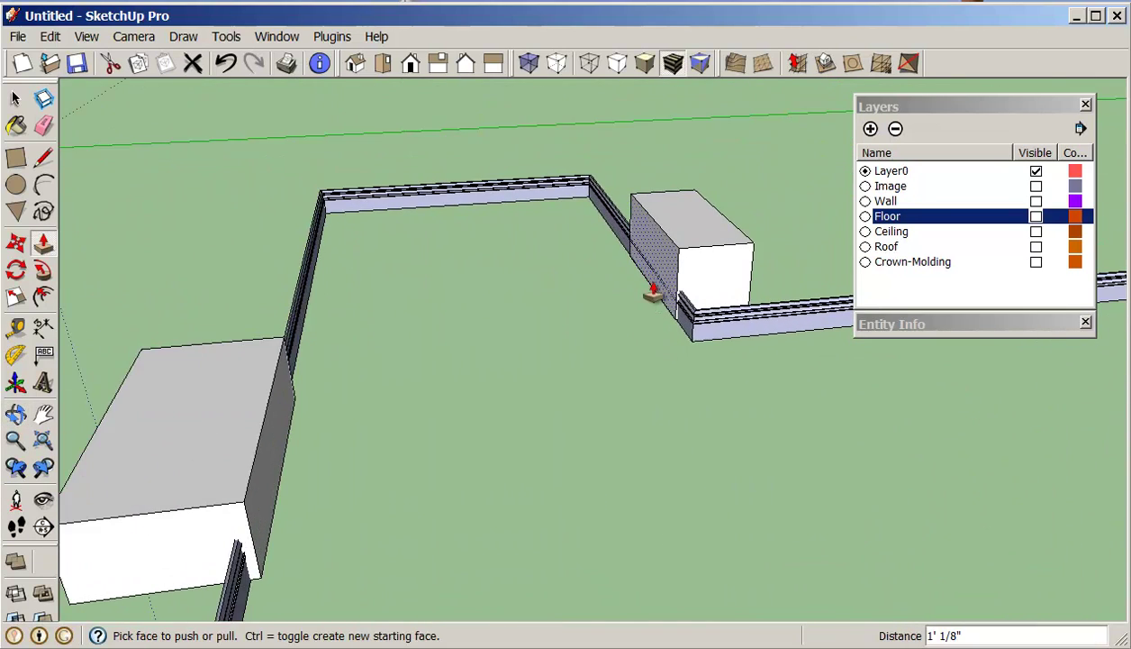
{"action": "scroll", "coordinate": [643, 284], "scroll_direction": "up", "scroll_amount": 2}
Extend the box faces outward so the boxes pass fully through the baseboard.
{"action": "left_click_drag", "start_coordinate": [690, 250], "coordinate": [586, 243]}
{"action": "scroll", "coordinate": [585, 243], "scroll_direction": "down", "scroll_amount": 1}
{"action": "middle_click_drag", "start_coordinate": [505, 448], "coordinate": [804, 366]}
{"action": "middle_click_drag", "start_coordinate": [334, 423], "coordinate": [235, 430]}
{"action": "left_click_drag", "start_coordinate": [235, 429], "coordinate": [276, 429]}
{"action": "left_click", "coordinate": [18, 101]}
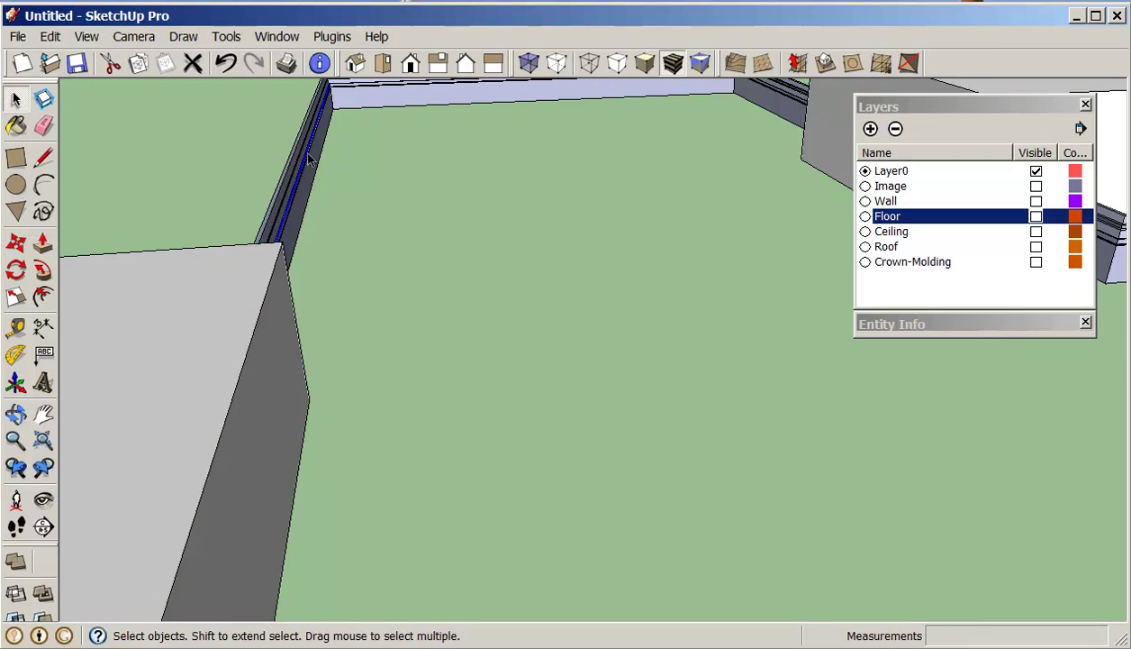
{"action": "middle_click_drag", "start_coordinate": [309, 160], "coordinate": [430, 215]}
{"action": "scroll", "coordinate": [497, 208], "scroll_direction": "down", "scroll_amount": 4}
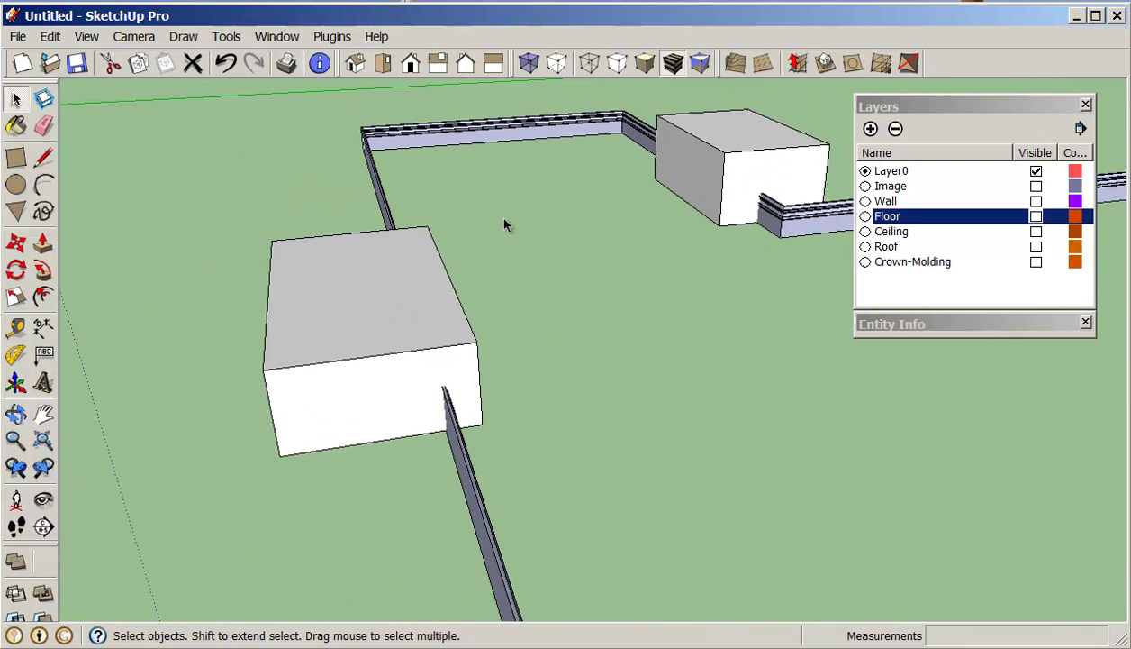
Select all geometry and intersect the faces with the model.
{"action": "middle_click_drag", "start_coordinate": [503, 222], "coordinate": [488, 400]}
{"action": "key", "text": "ctrl+a"}
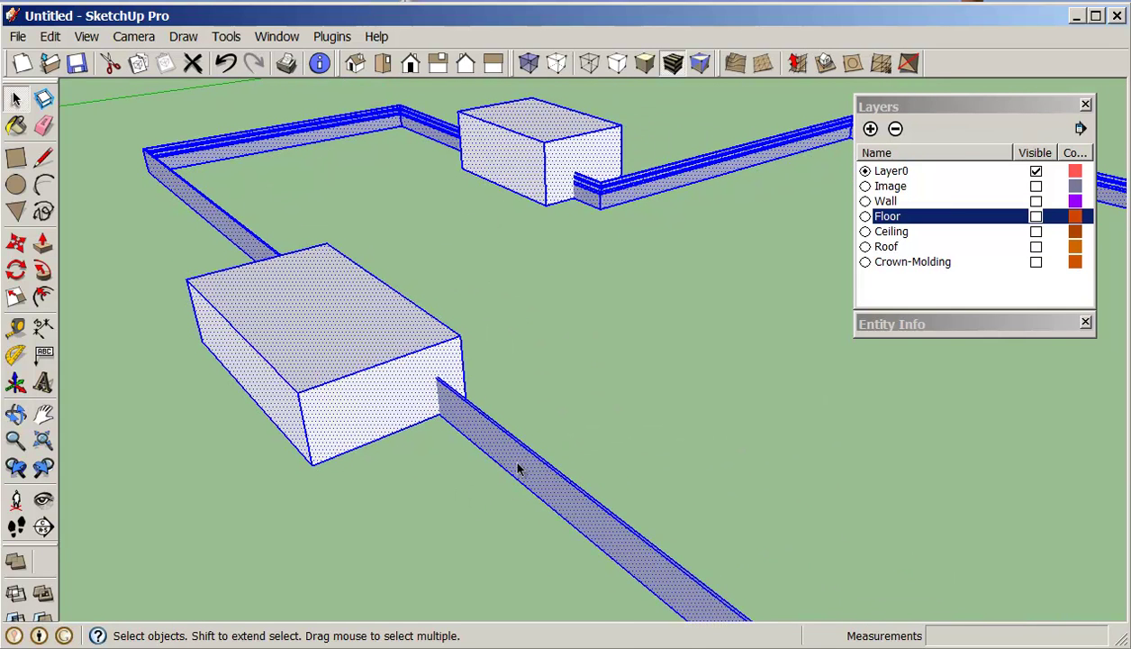
{"action": "right_click", "coordinate": [520, 469]}
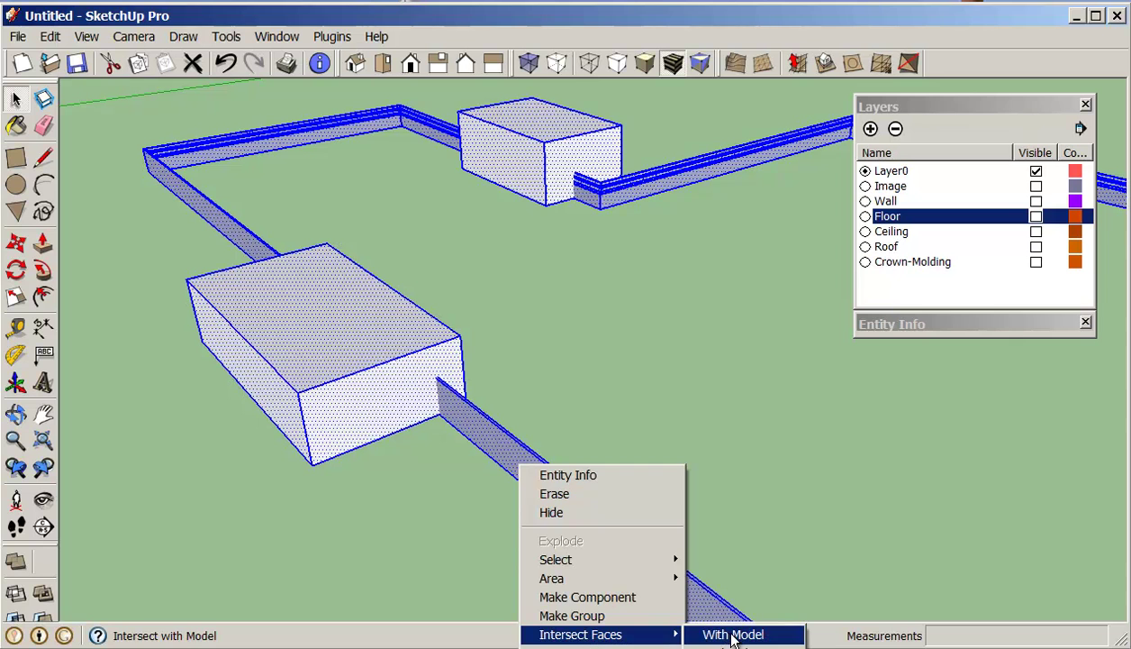
{"action": "left_click", "coordinate": [733, 635]}
Erase the front door box, the baseboard inside it, and the leftover faces and edges.
{"action": "mouse_move", "coordinate": [691, 491]}
{"action": "middle_mouse_down"}
{"action": "mouse_move", "coordinate": [662, 502]}
{"action": "mouse_move", "coordinate": [666, 473]}
{"action": "mouse_move", "coordinate": [347, 363]}
{"action": "mouse_move", "coordinate": [577, 318]}
{"action": "middle_mouse_up"}
{"action": "left_click", "coordinate": [44, 126]}
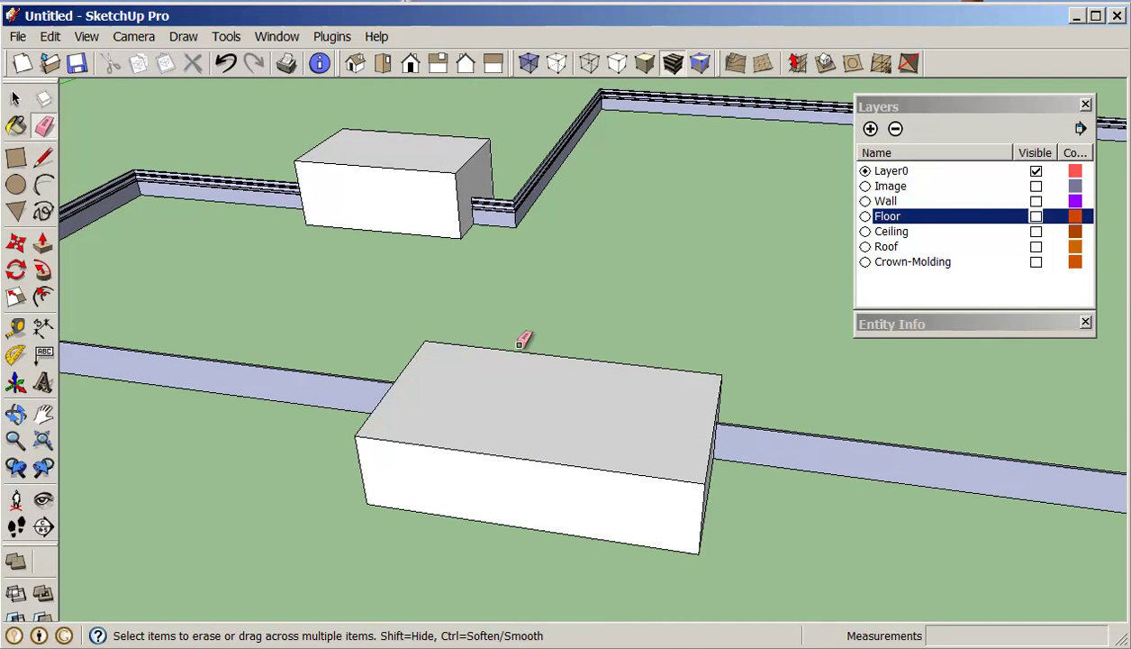
{"action": "mouse_move", "coordinate": [523, 341]}
{"action": "left_mouse_down"}
{"action": "mouse_move", "coordinate": [481, 494]}
{"action": "mouse_move", "coordinate": [499, 481]}
{"action": "mouse_move", "coordinate": [535, 365]}
{"action": "mouse_move", "coordinate": [484, 479]}
{"action": "mouse_move", "coordinate": [546, 377]}
{"action": "mouse_move", "coordinate": [528, 456]}
{"action": "mouse_move", "coordinate": [551, 396]}
{"action": "mouse_move", "coordinate": [501, 542]}
{"action": "mouse_move", "coordinate": [558, 402]}
{"action": "mouse_move", "coordinate": [537, 424]}
{"action": "mouse_move", "coordinate": [501, 393]}
{"action": "left_mouse_up"}
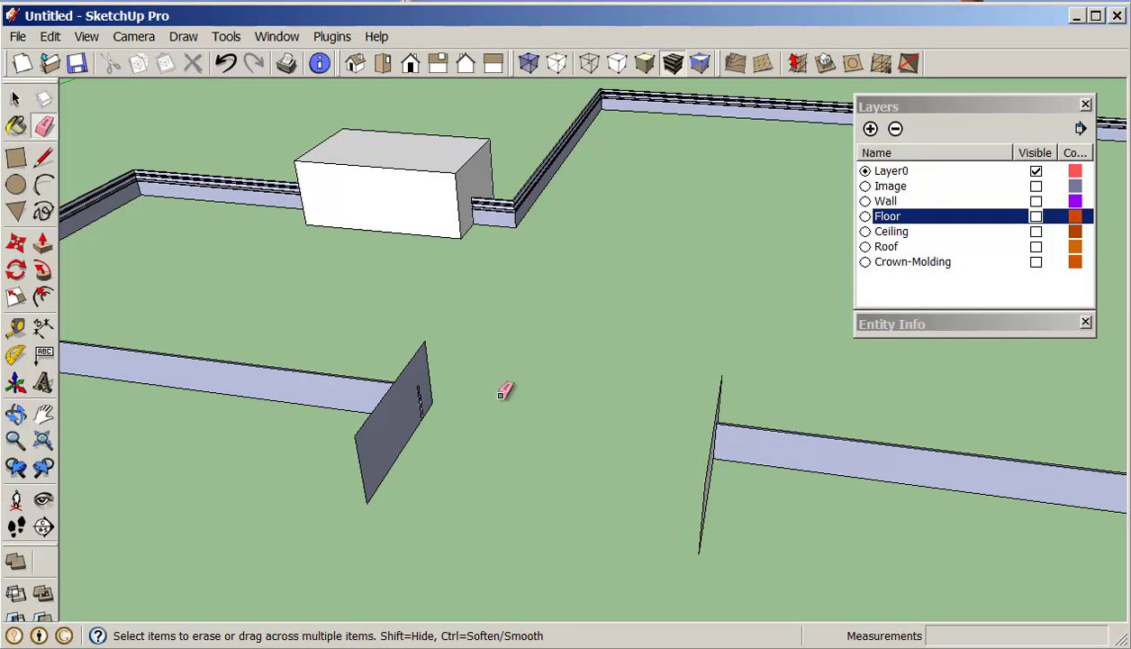
{"action": "left_click_drag", "start_coordinate": [419, 317], "coordinate": [437, 348]}
{"action": "mouse_move", "coordinate": [346, 457]}
{"action": "left_mouse_down"}
{"action": "mouse_move", "coordinate": [622, 501]}
{"action": "mouse_move", "coordinate": [699, 528]}
{"action": "mouse_move", "coordinate": [364, 460]}
{"action": "left_mouse_up"}
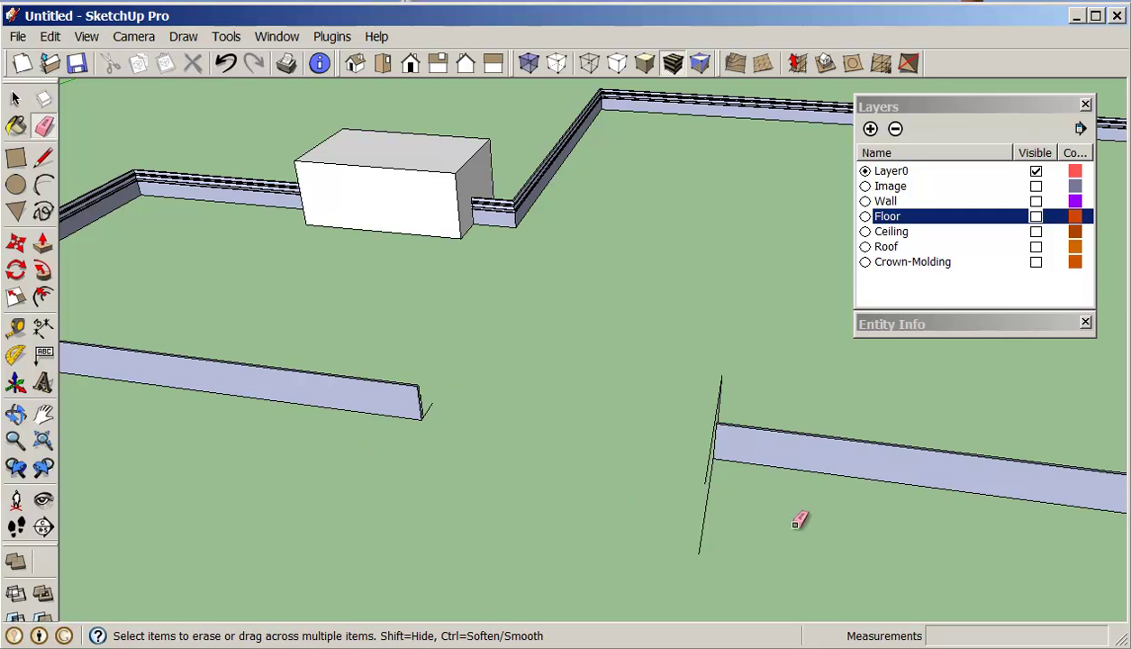
{"action": "left_click_drag", "start_coordinate": [725, 487], "coordinate": [692, 459]}
{"action": "mouse_move", "coordinate": [692, 459]}
{"action": "middle_mouse_down"}
{"action": "mouse_move", "coordinate": [670, 459]}
{"action": "mouse_move", "coordinate": [763, 328]}
{"action": "middle_mouse_up"}
{"action": "left_click_drag", "start_coordinate": [763, 328], "coordinate": [752, 328]}
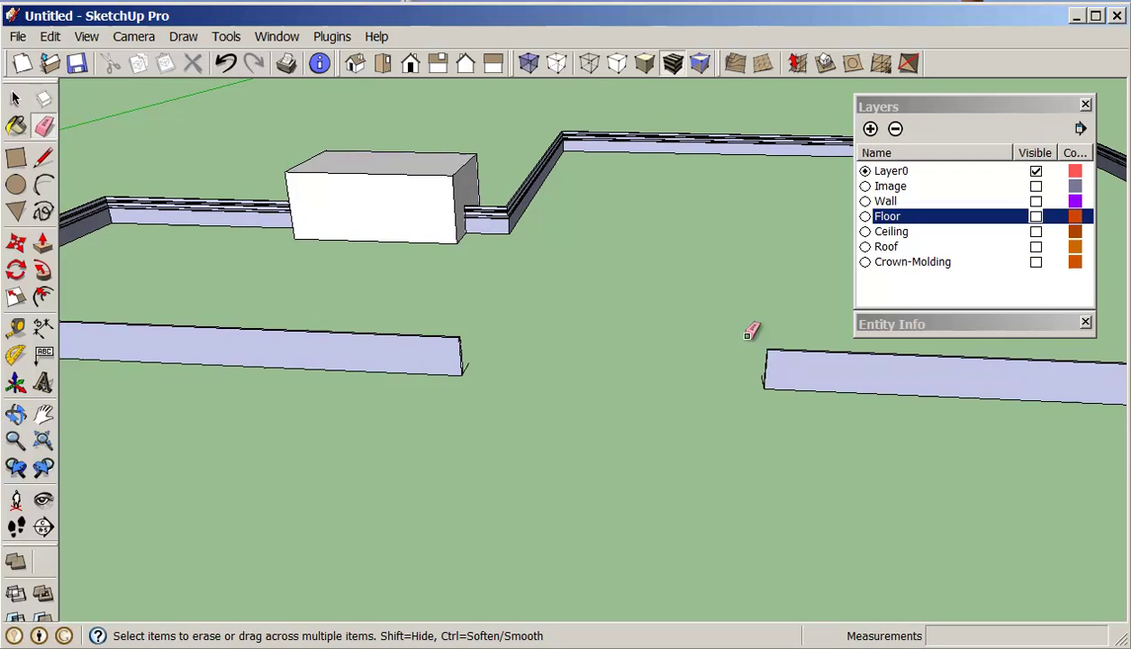
{"action": "middle_click_drag", "start_coordinate": [752, 328], "coordinate": [885, 523]}
{"action": "scroll", "coordinate": [917, 449], "scroll_direction": "up", "scroll_amount": 1}
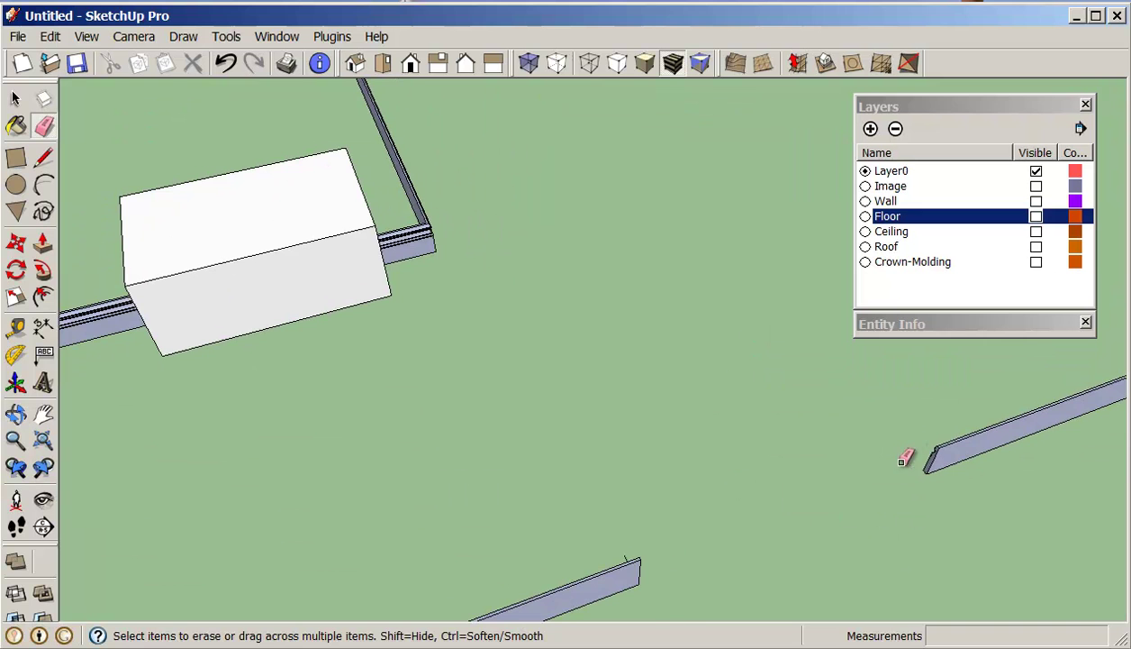
Erase the second door box and the leftover panels and edges in that opening.
{"action": "middle_click_drag", "start_coordinate": [905, 459], "coordinate": [439, 532]}
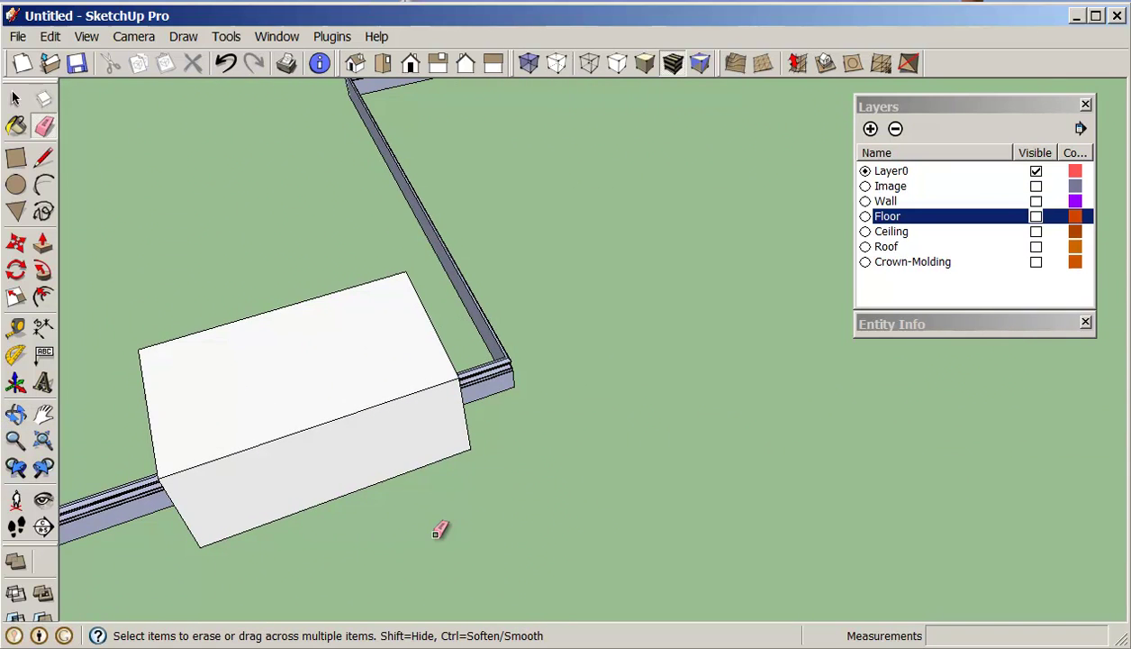
{"action": "mouse_move", "coordinate": [379, 504]}
{"action": "left_mouse_down"}
{"action": "mouse_move", "coordinate": [310, 290]}
{"action": "mouse_move", "coordinate": [323, 469]}
{"action": "left_mouse_up"}
{"action": "left_click", "coordinate": [184, 413]}
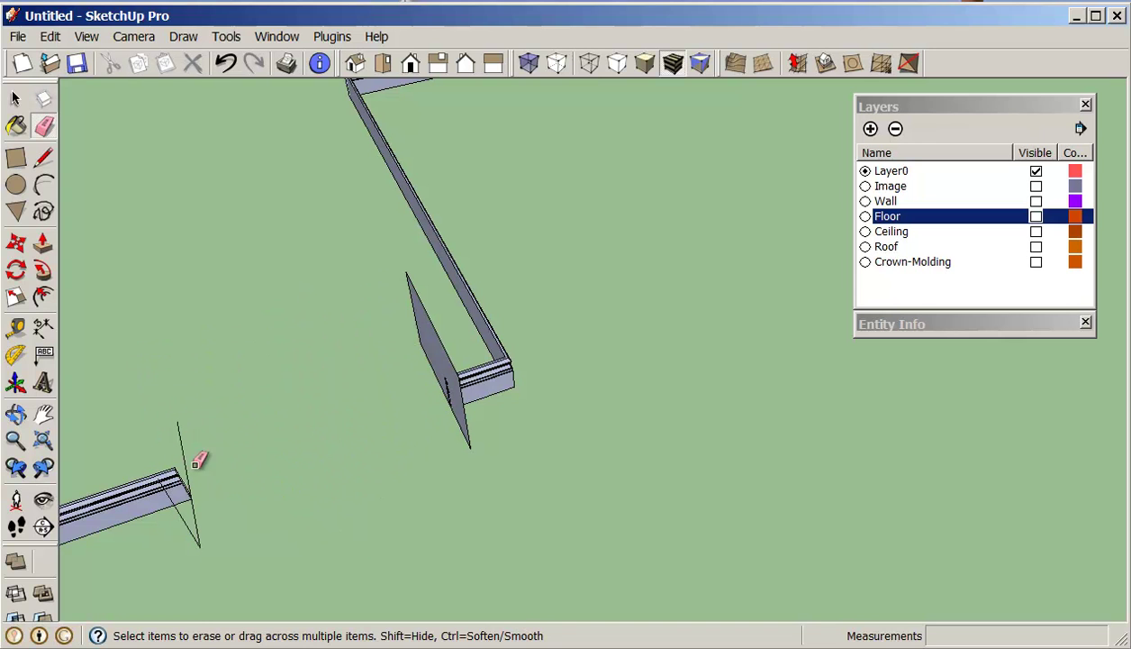
{"action": "left_click", "coordinate": [195, 518]}
{"action": "left_click", "coordinate": [183, 451]}
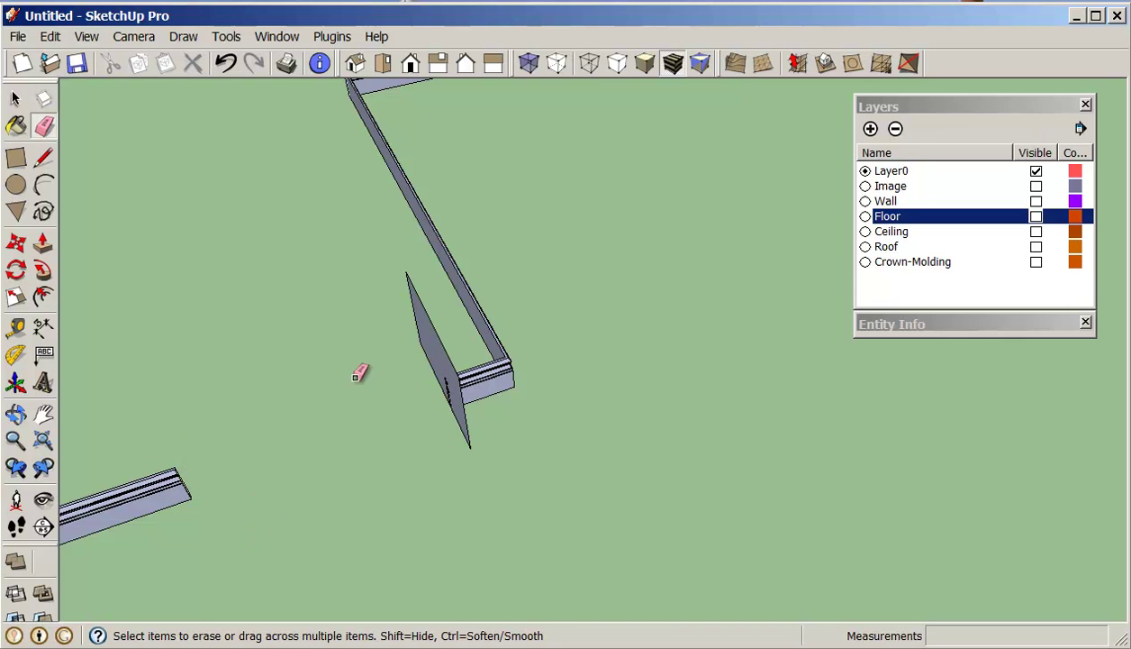
{"action": "left_click_drag", "start_coordinate": [429, 308], "coordinate": [408, 294]}
{"action": "mouse_move", "coordinate": [430, 336]}
{"action": "left_mouse_down"}
{"action": "mouse_move", "coordinate": [441, 443]}
{"action": "mouse_move", "coordinate": [466, 432]}
{"action": "left_mouse_up"}
{"action": "mouse_move", "coordinate": [460, 449]}
{"action": "middle_mouse_down"}
{"action": "mouse_move", "coordinate": [553, 429]}
{"action": "mouse_move", "coordinate": [338, 458]}
{"action": "mouse_move", "coordinate": [300, 397]}
{"action": "middle_mouse_up"}
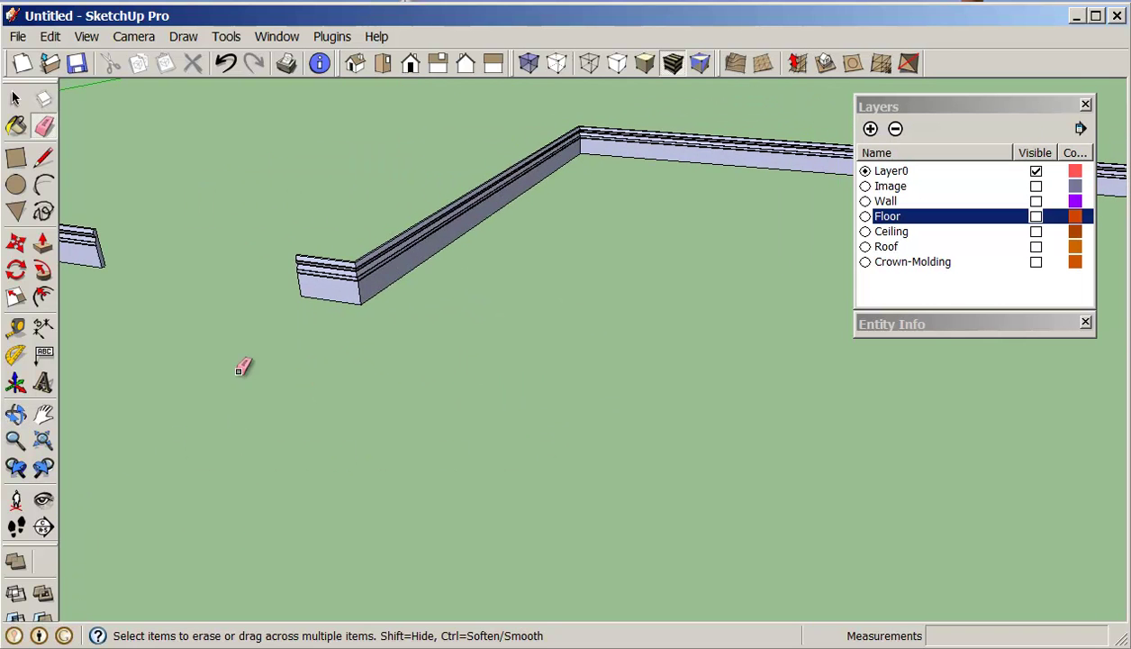
Zoom to fit the model and delete the small leftover box.
{"action": "left_click", "coordinate": [42, 439]}
{"action": "scroll", "coordinate": [238, 374], "scroll_direction": "down", "scroll_amount": 1}
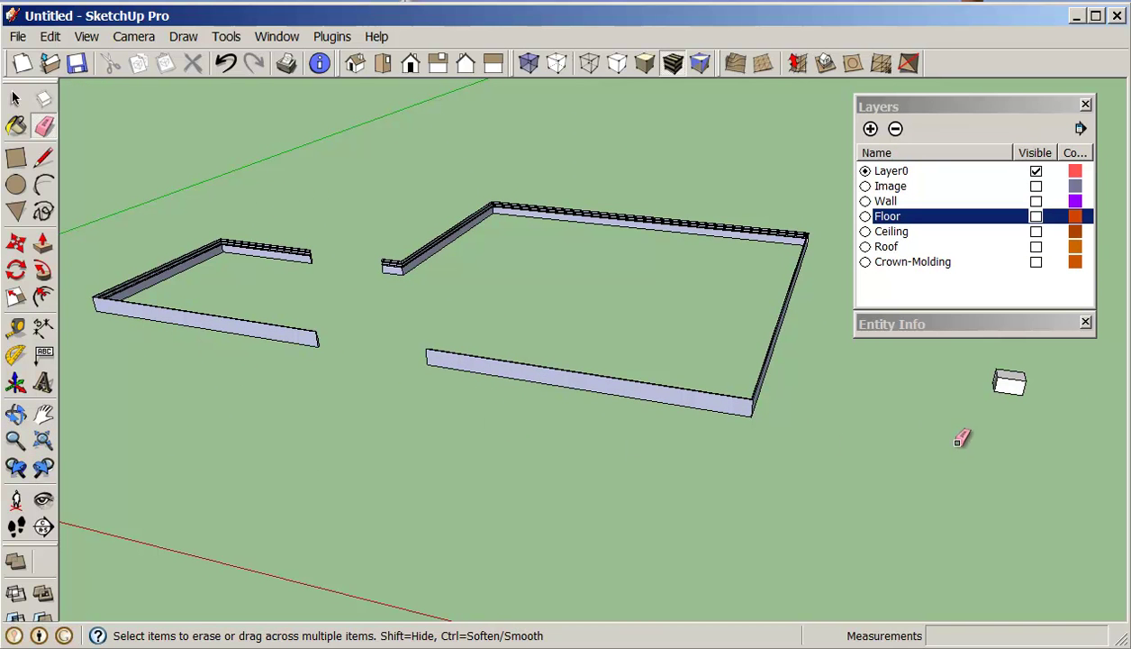
{"action": "left_click", "coordinate": [15, 97]}
{"action": "mouse_move", "coordinate": [895, 427]}
{"action": "left_mouse_down"}
{"action": "mouse_move", "coordinate": [1037, 357]}
{"action": "mouse_move", "coordinate": [1042, 365]}
{"action": "left_mouse_up"}
{"action": "key", "text": "Delete"}
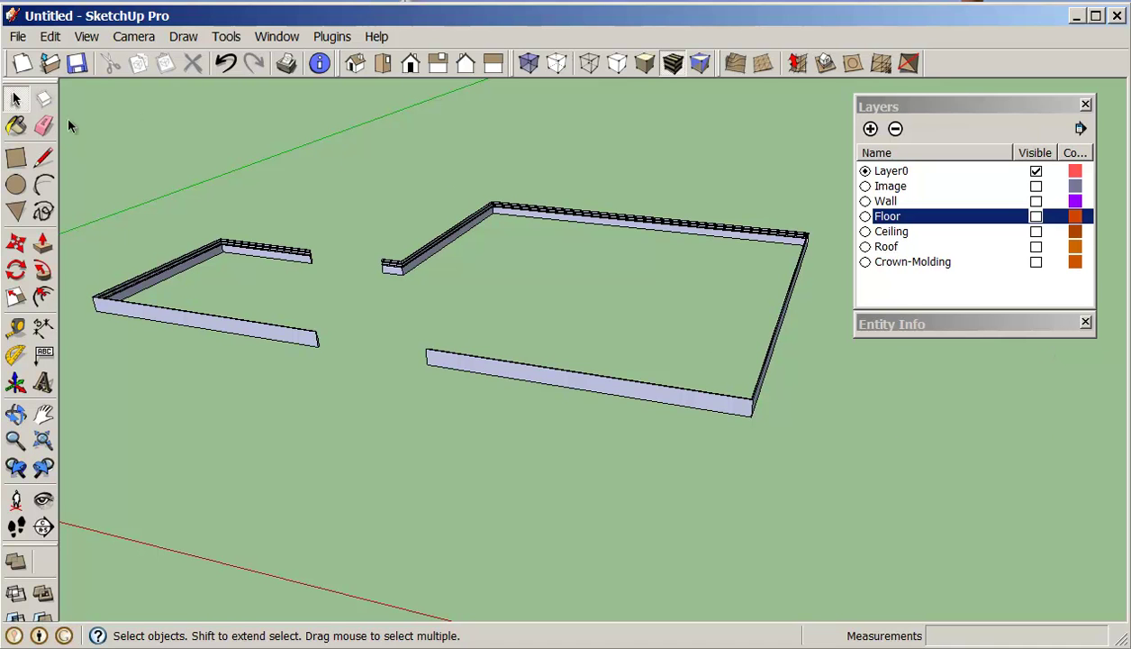
Select all baseboard pieces and make them a single group.
{"action": "mouse_move", "coordinate": [68, 120]}
{"action": "left_mouse_down"}
{"action": "mouse_move", "coordinate": [112, 247]}
{"action": "mouse_move", "coordinate": [815, 459]}
{"action": "left_mouse_up"}
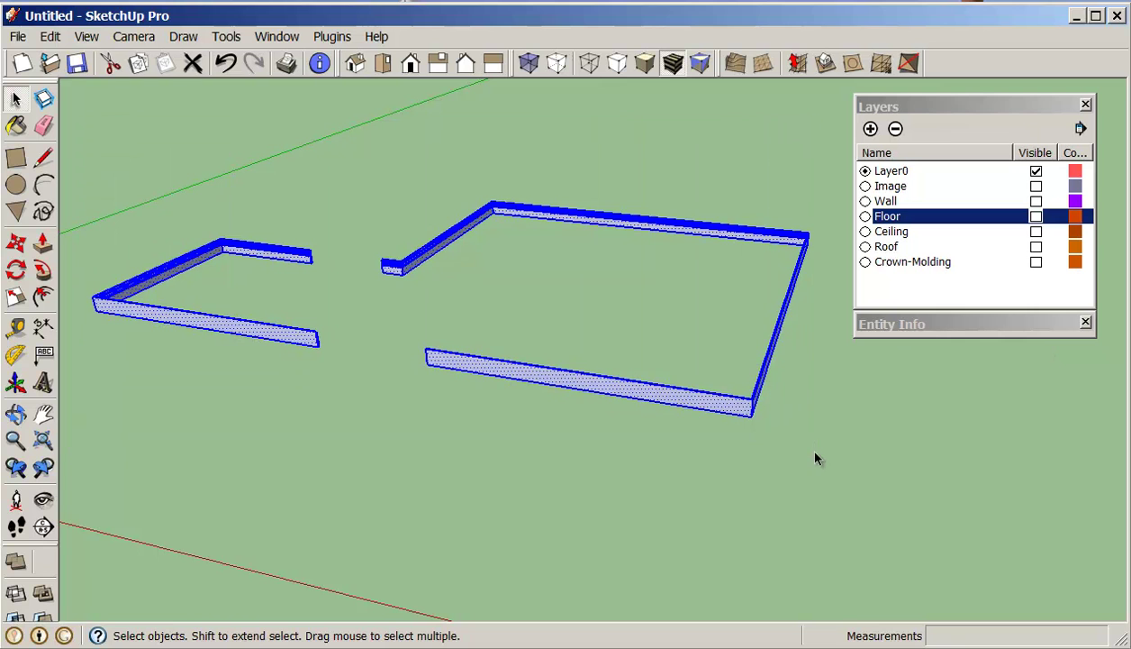
{"action": "right_click", "coordinate": [699, 398]}
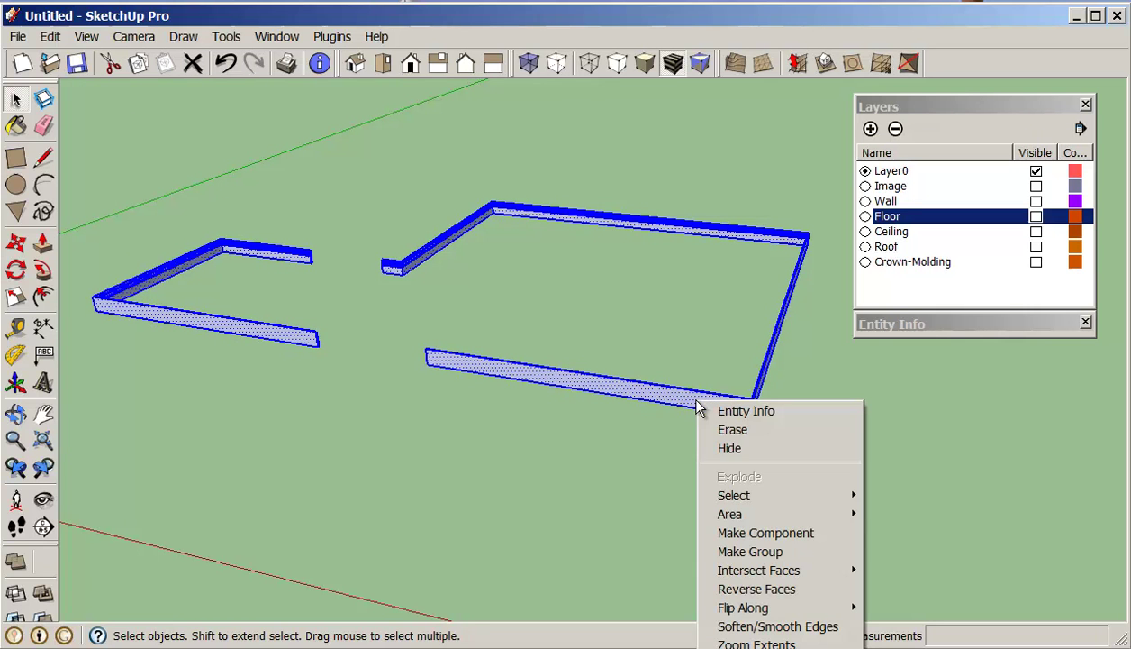
{"action": "left_click", "coordinate": [772, 553]}
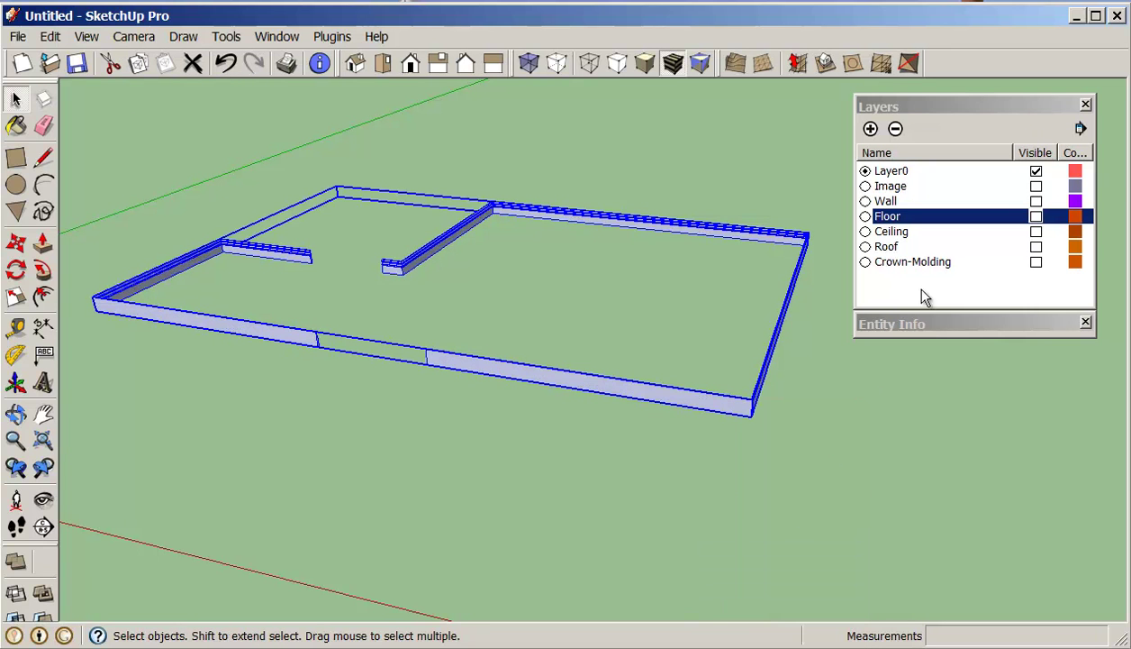
Add a new layer named FloorBoard.
{"action": "left_click", "coordinate": [870, 128]}
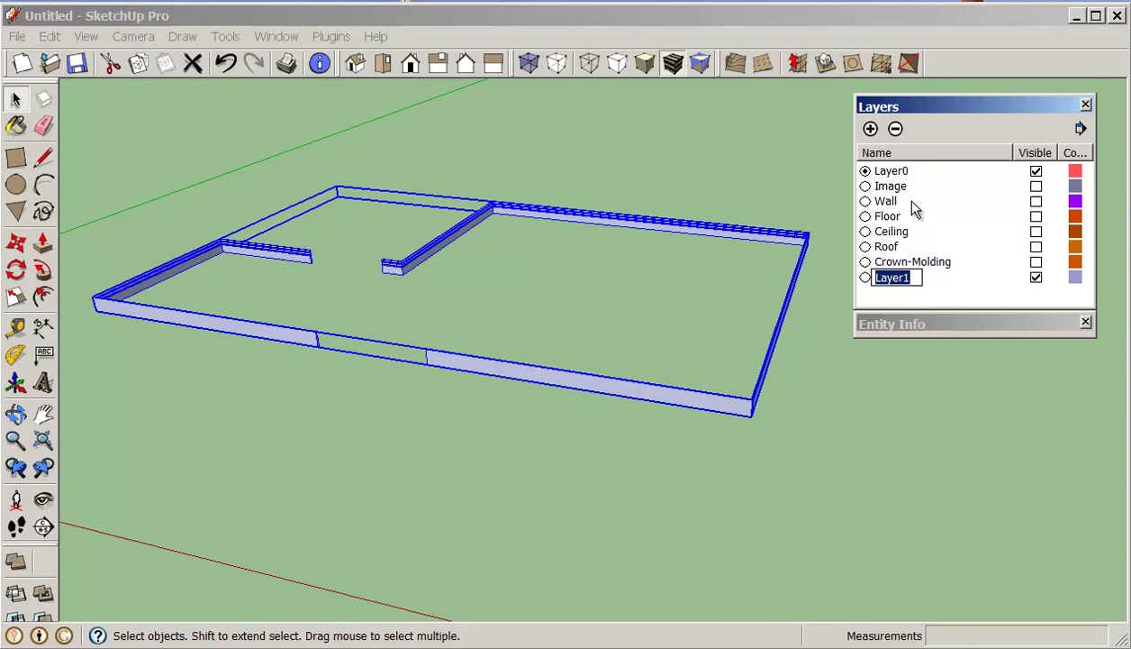
{"action": "type", "text": "Floor"}
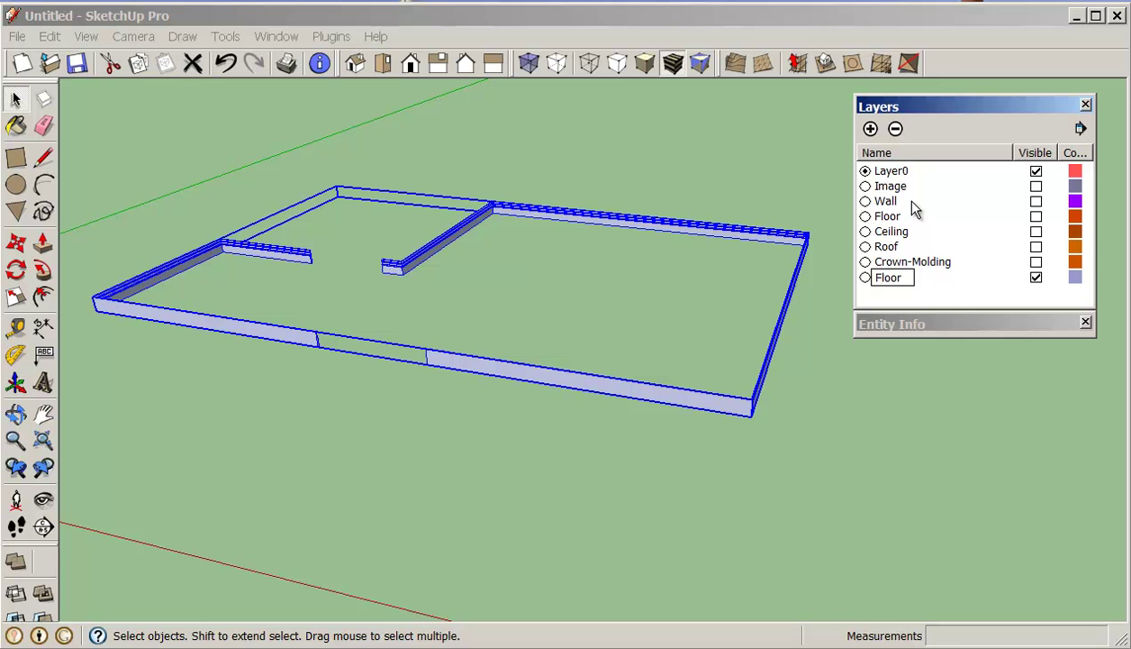
{"action": "type", "text": "Board"}
{"action": "left_click", "coordinate": [899, 393]}
Assign the baseboard group to the FloorBoard layer in Entity Info.
{"action": "left_click", "coordinate": [718, 408]}
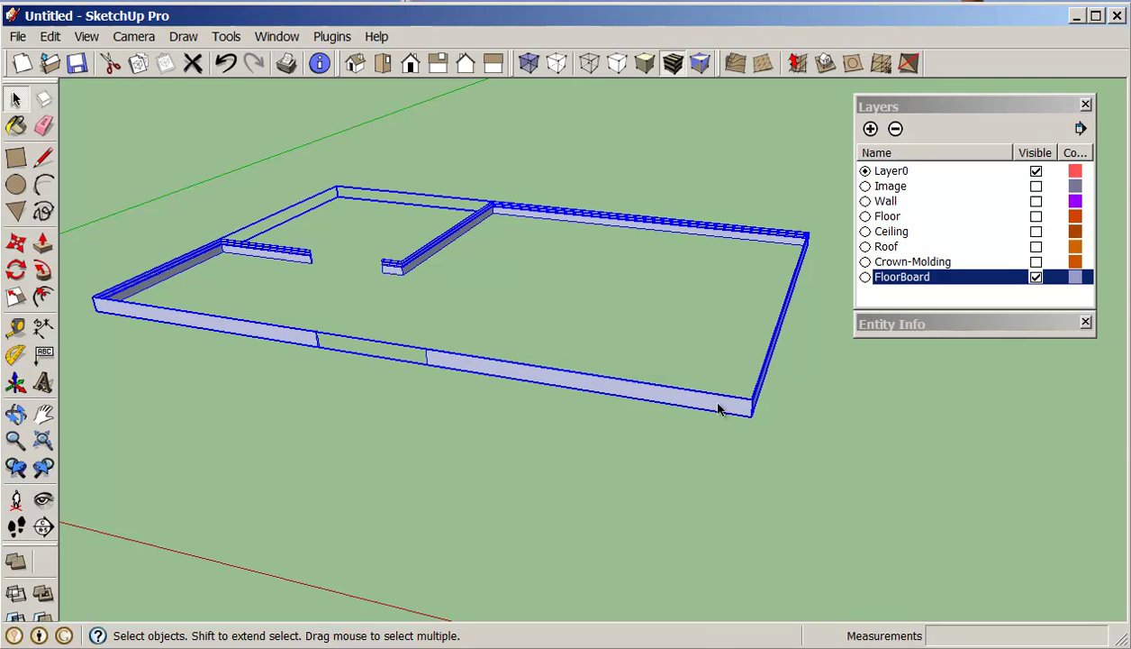
{"action": "right_click", "coordinate": [718, 407]}
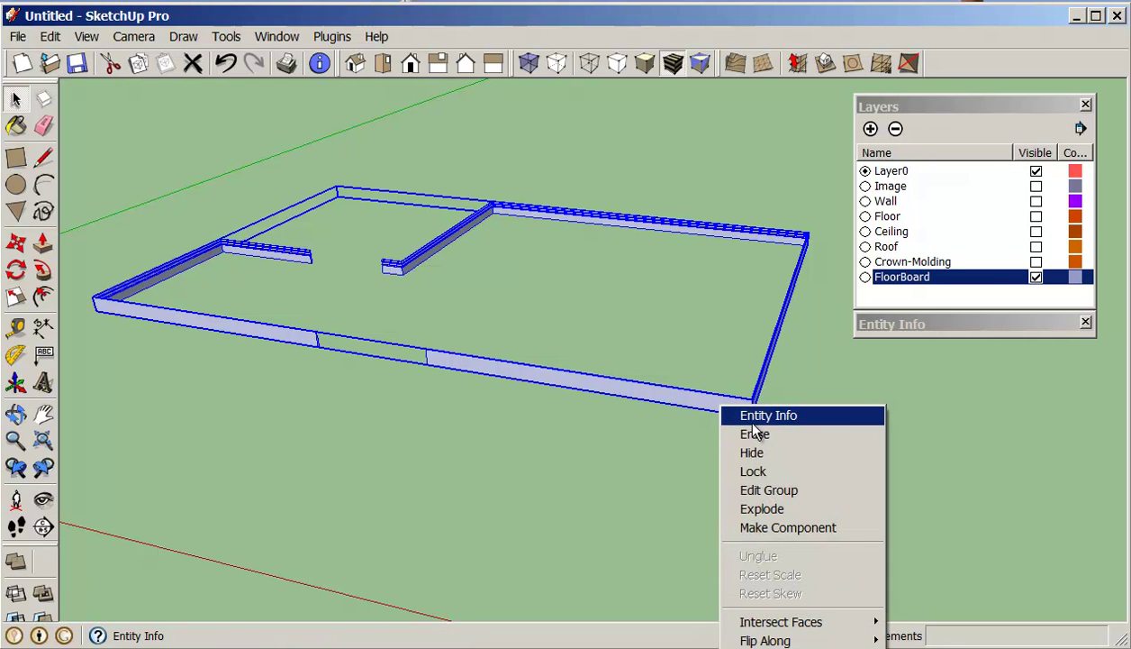
{"action": "left_click", "coordinate": [752, 420]}
{"action": "left_click", "coordinate": [1073, 379]}
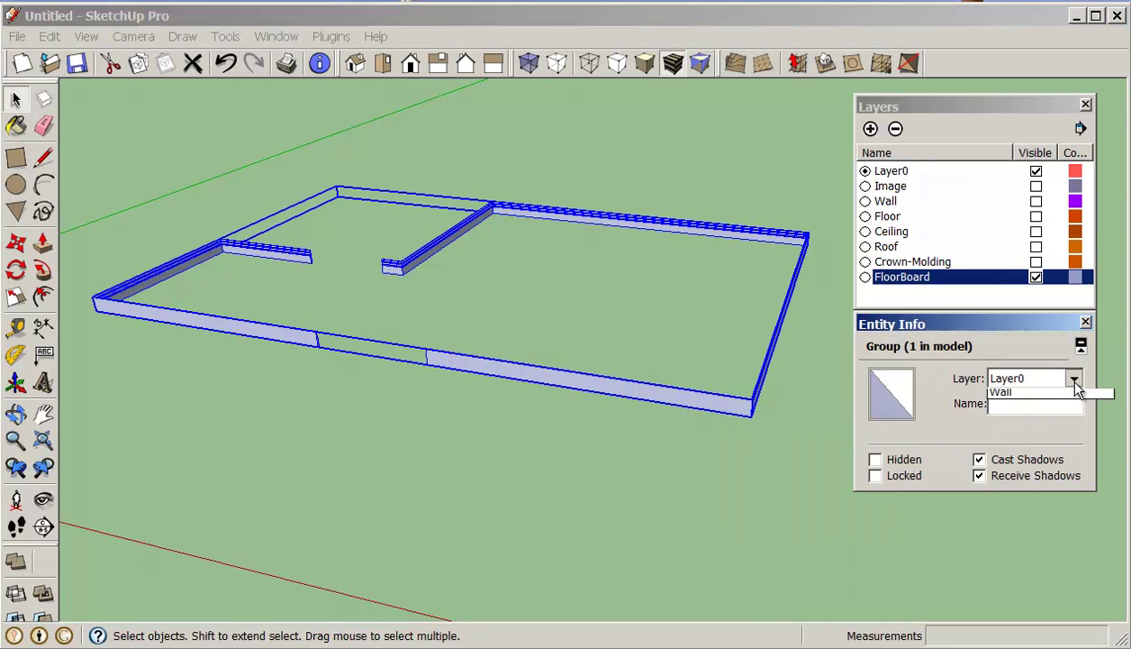
{"action": "left_click", "coordinate": [1020, 455]}
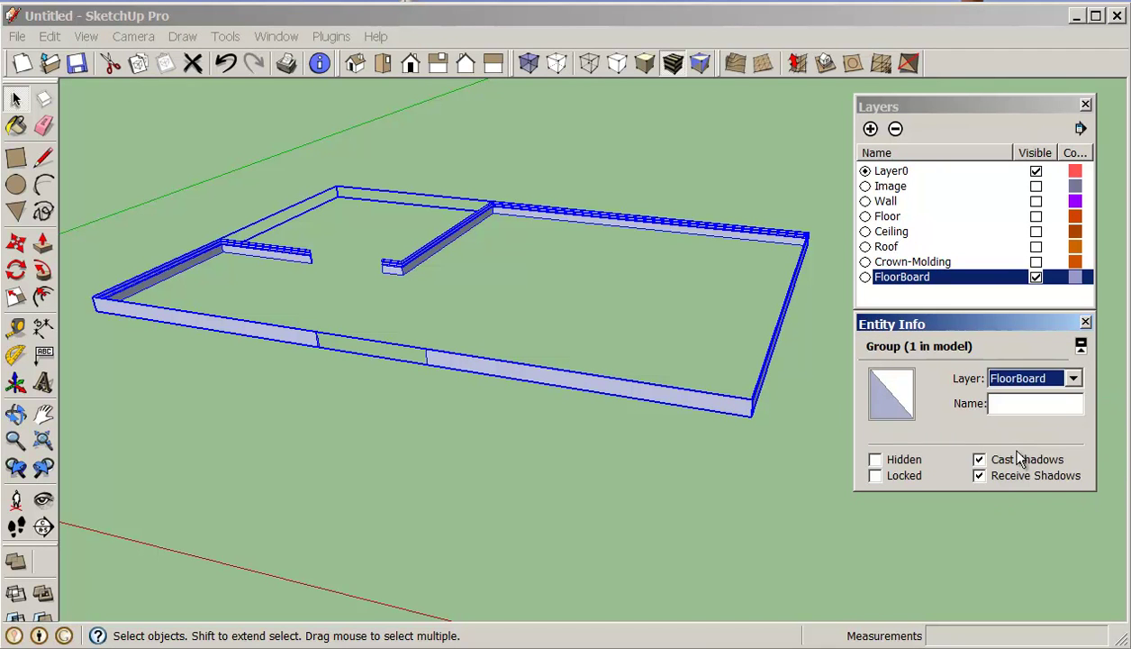
{"action": "left_click", "coordinate": [822, 455]}
{"action": "left_click", "coordinate": [1036, 277]}
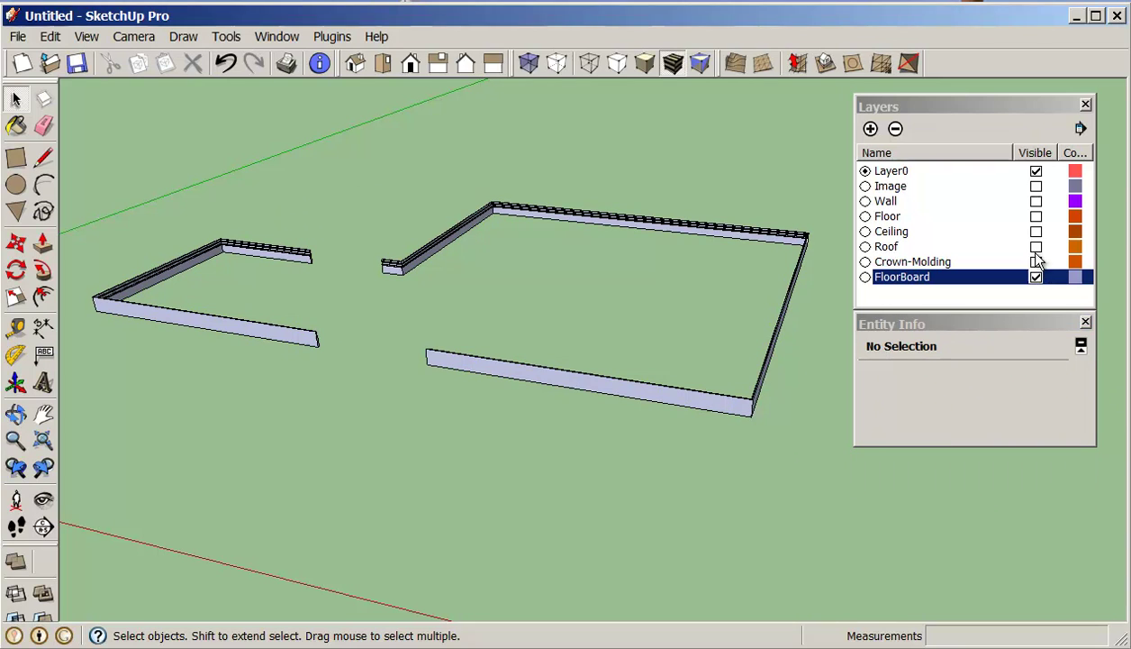
Turn on the Wall, Floor, Ceiling, Roof and Crown-Molding layers and orbit to a front view.
{"action": "left_click", "coordinate": [1036, 201]}
{"action": "middle_click_drag", "start_coordinate": [814, 255], "coordinate": [596, 330]}
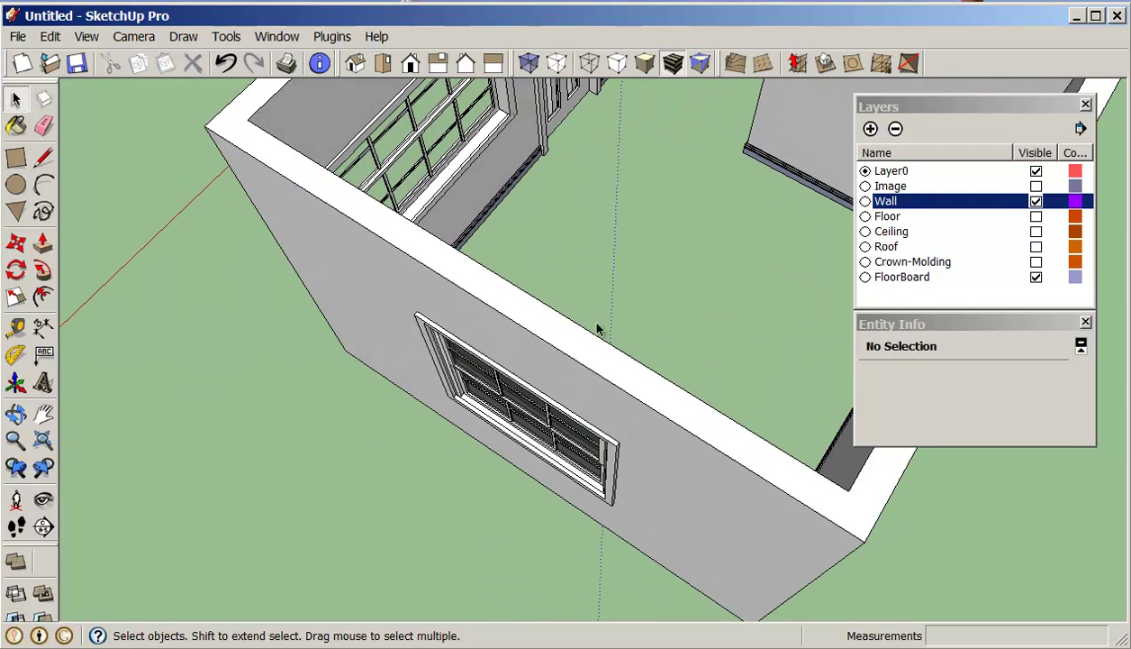
{"action": "left_click", "coordinate": [1036, 216]}
{"action": "left_click", "coordinate": [1036, 232]}
{"action": "left_click", "coordinate": [1036, 246]}
{"action": "left_click", "coordinate": [1036, 261]}
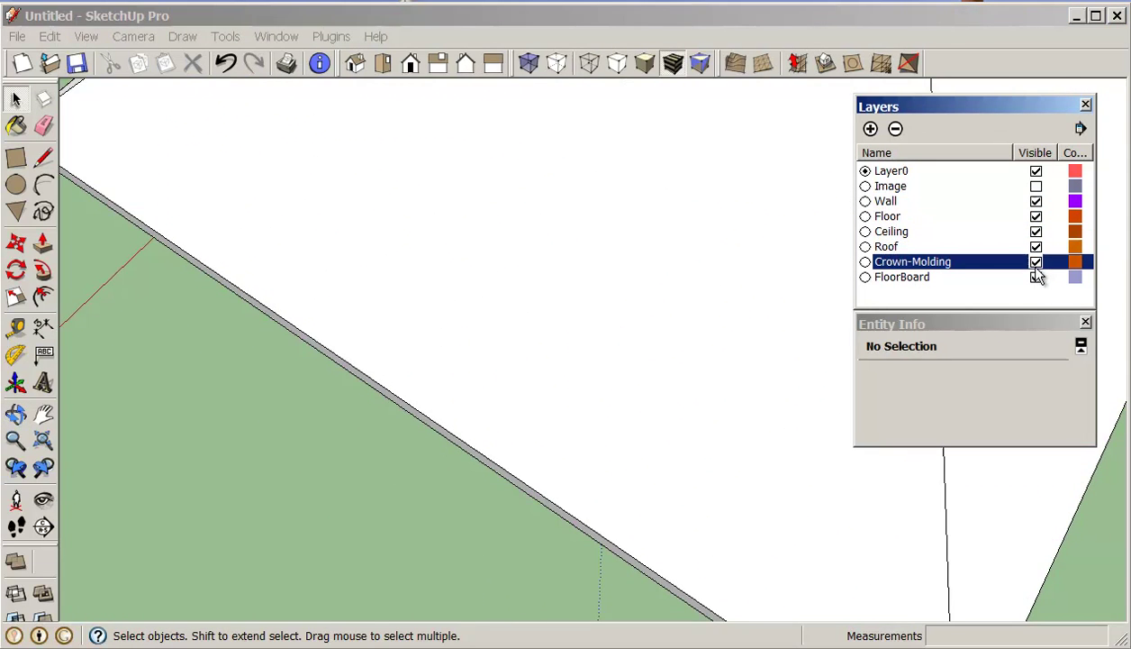
{"action": "middle_click_drag", "start_coordinate": [743, 376], "coordinate": [775, 213]}
{"action": "middle_click_drag", "start_coordinate": [586, 374], "coordinate": [714, 336]}
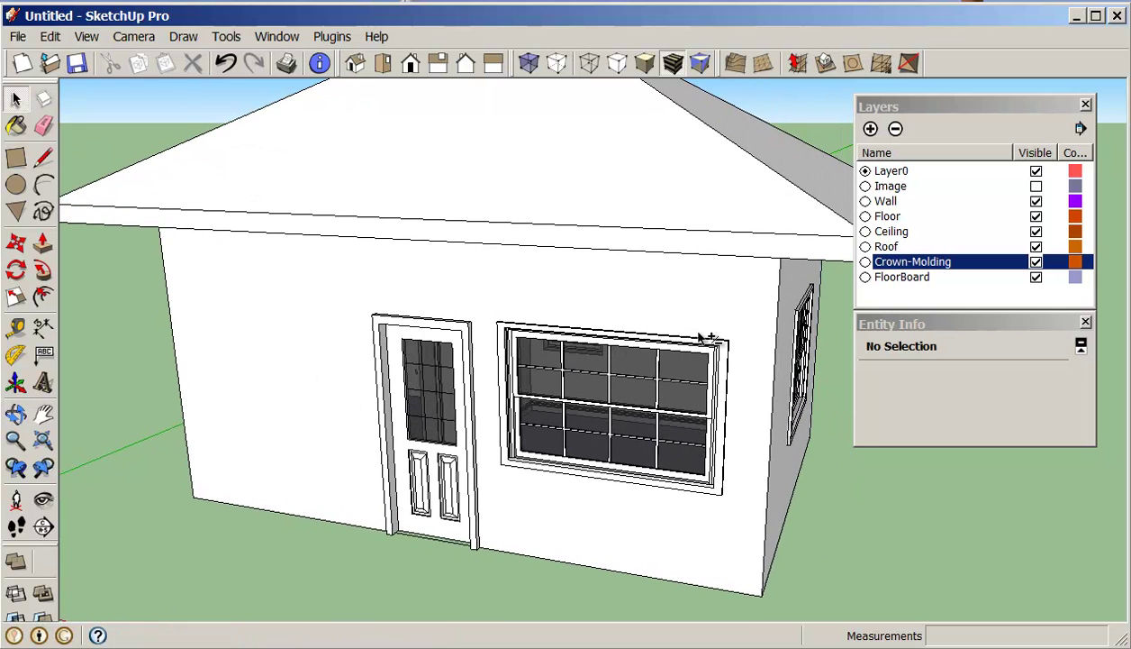